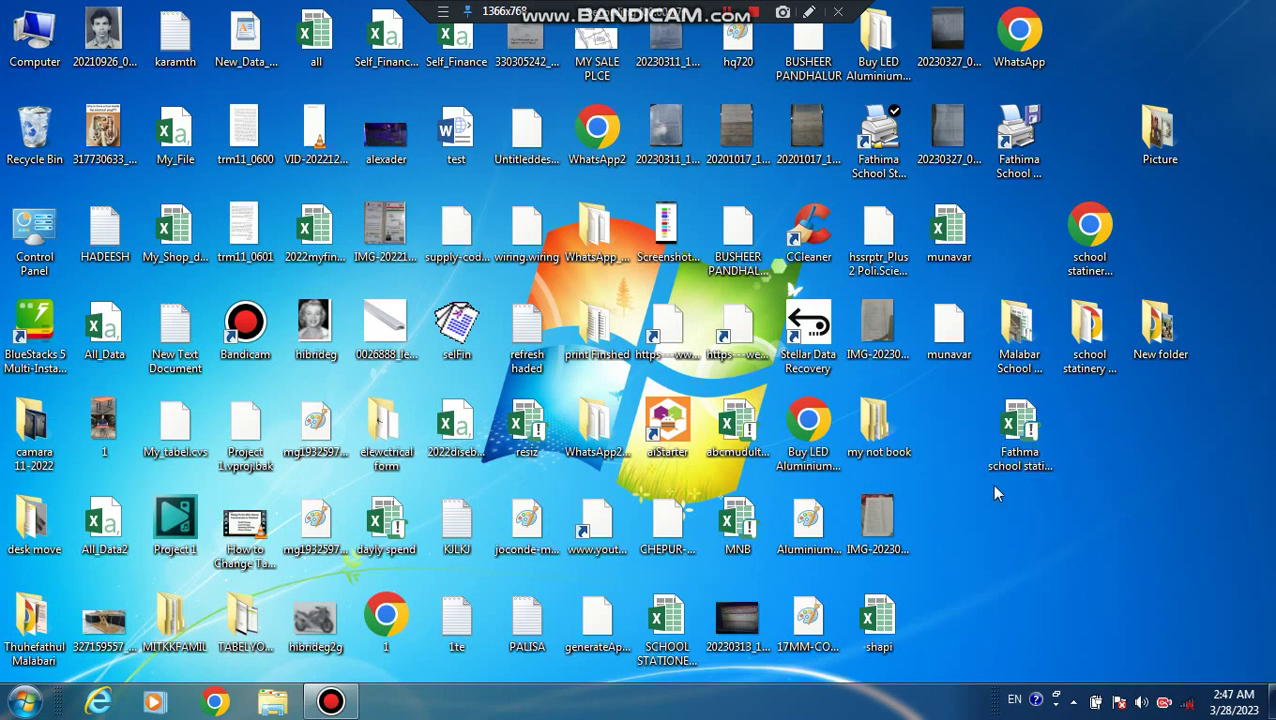
Step: Open the school stationery workbook, dismiss the activation prompt, and close the Product Name form
{"action": "right_click", "coordinate": [1136, 421]}
{"action": "left_click", "coordinate": [1099, 472]}
{"action": "double_click", "coordinate": [1038, 445]}
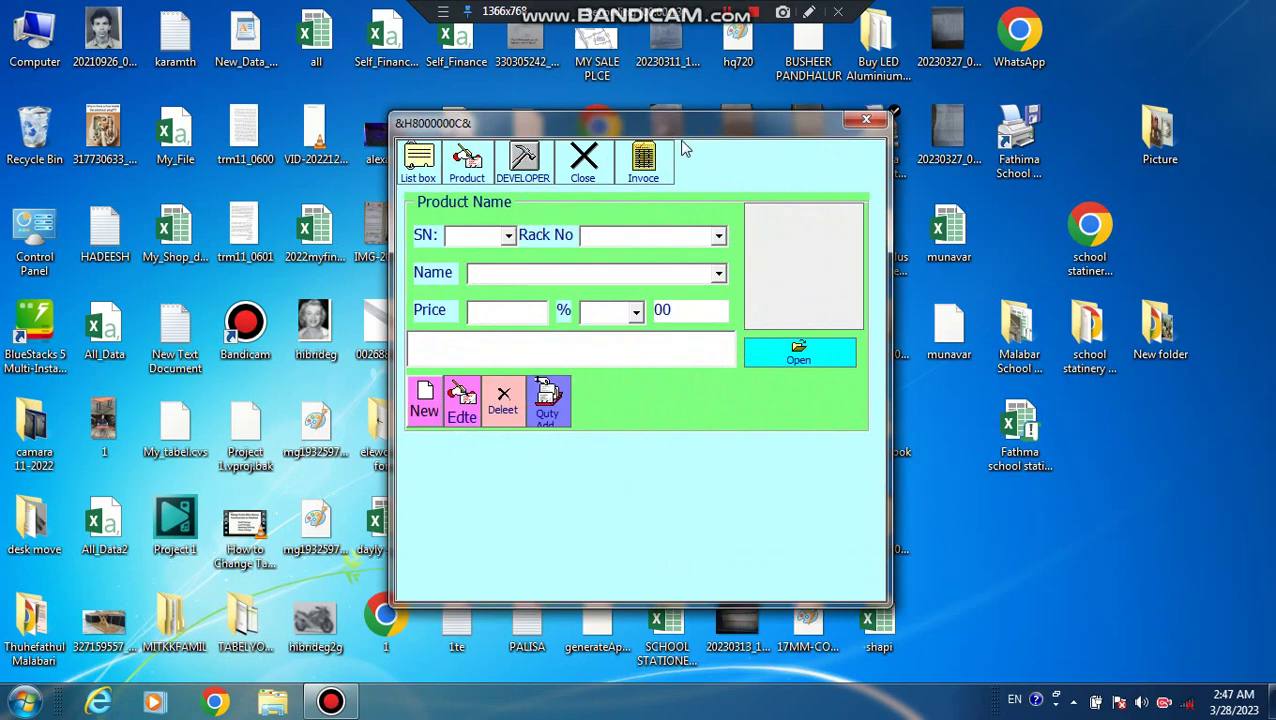
{"action": "left_click", "coordinate": [853, 160]}
{"action": "left_click", "coordinate": [528, 168]}
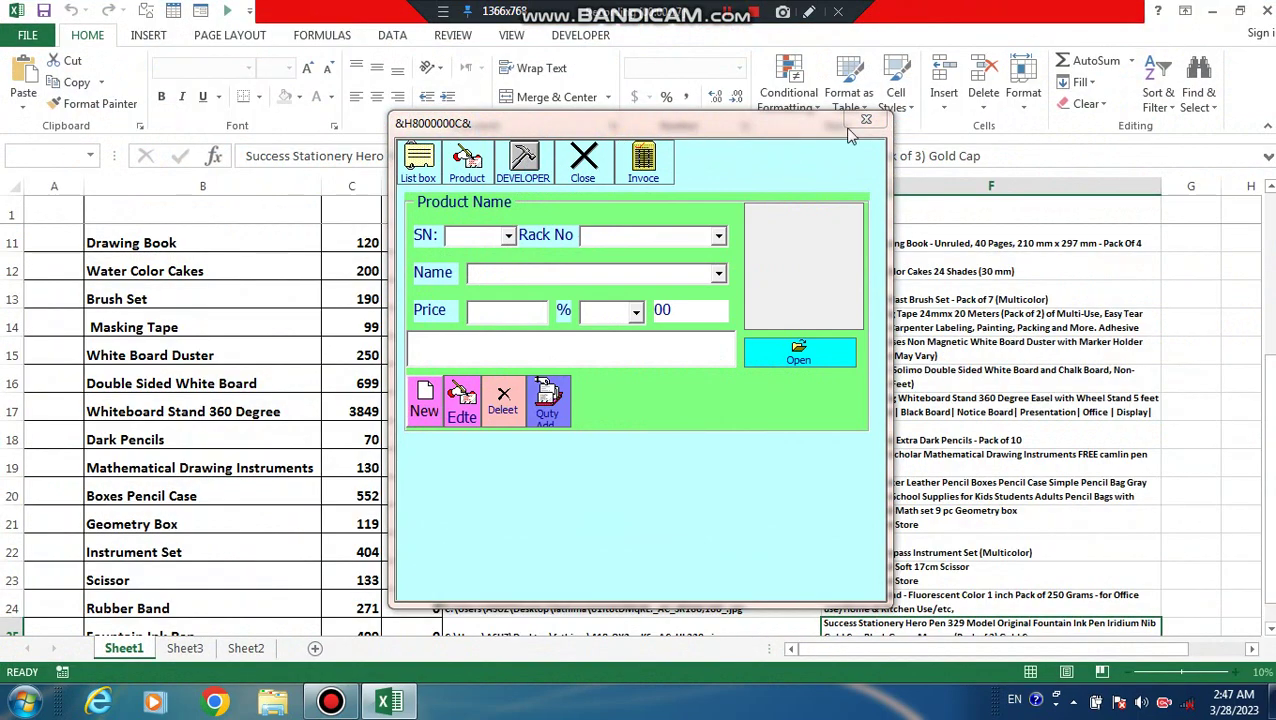
{"action": "left_click", "coordinate": [866, 122]}
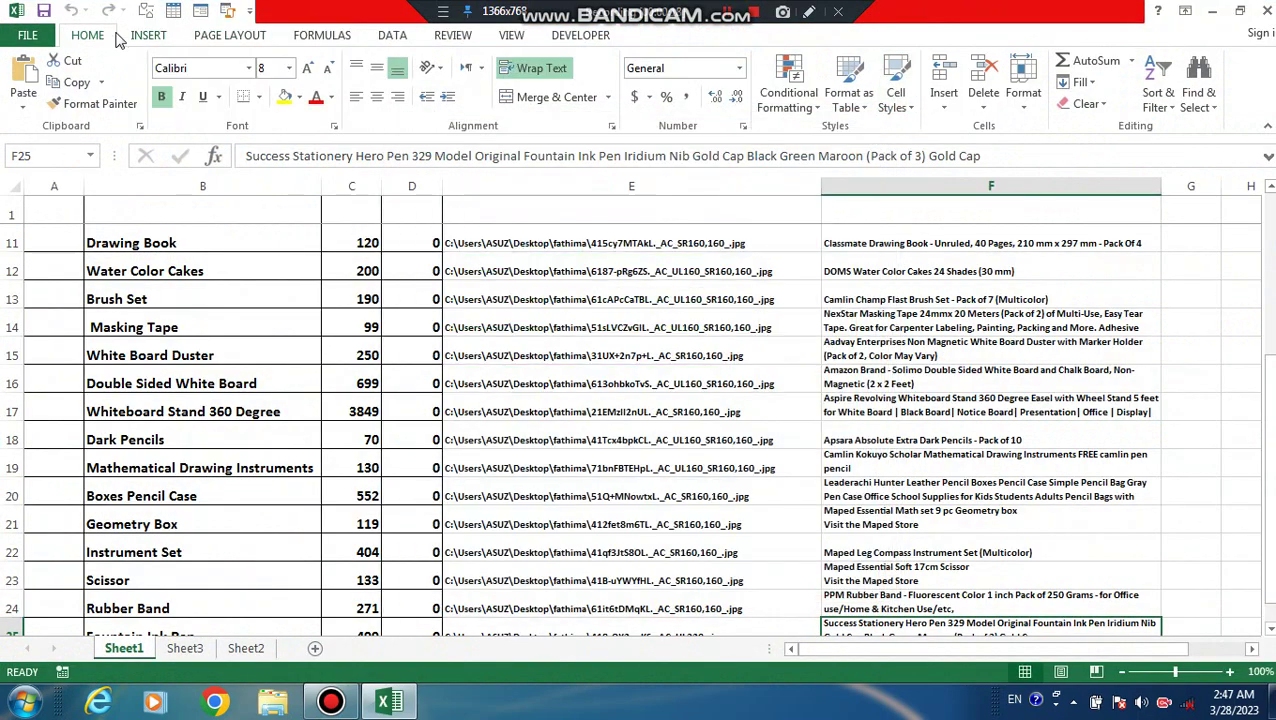
Step: Open the VBA editor with product_Form1 in the form designer
{"action": "left_click", "coordinate": [580, 36]}
{"action": "left_click", "coordinate": [22, 78]}
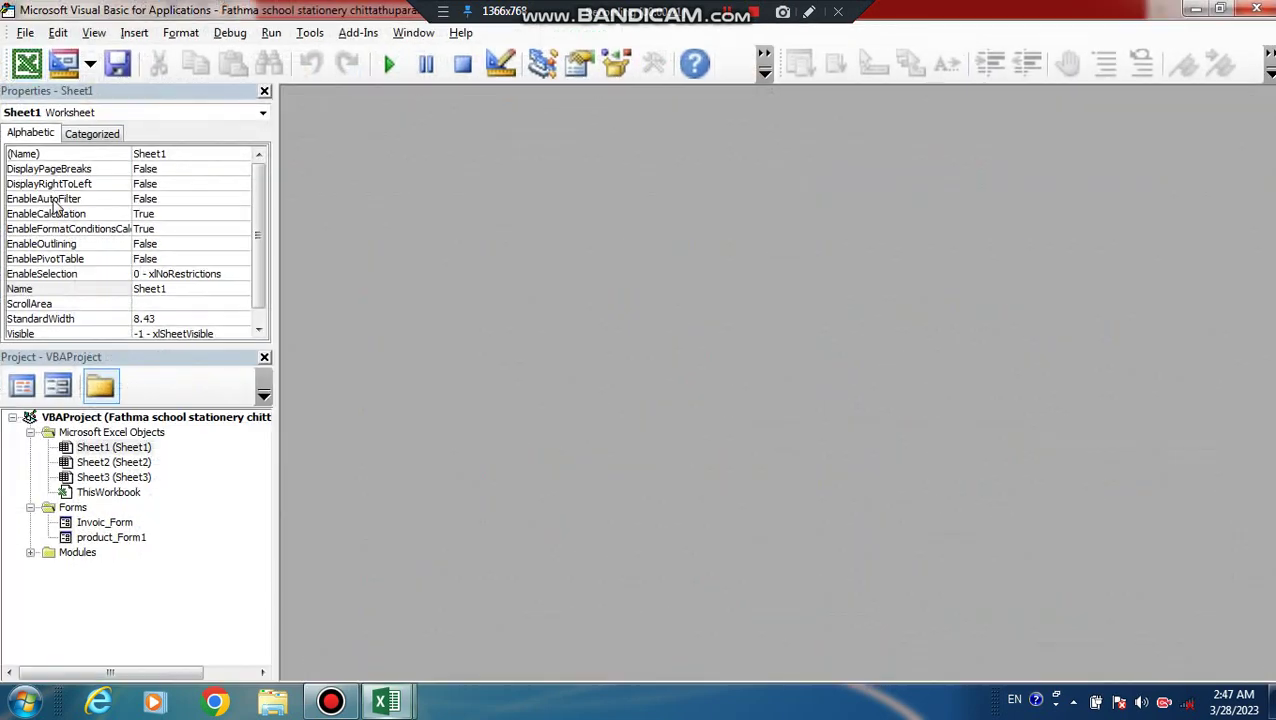
{"action": "double_click", "coordinate": [112, 538]}
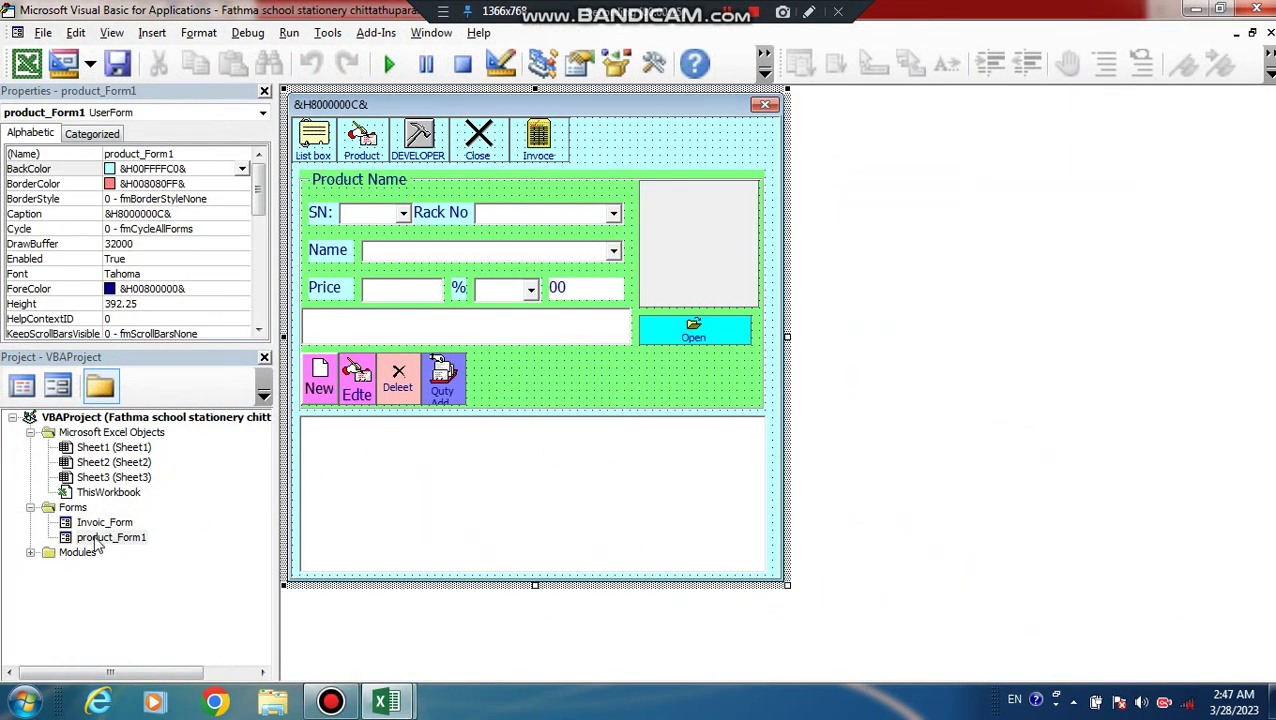
Step: Shorten ListBox1 from its top and make the Product Name frame taller
{"action": "left_click", "coordinate": [636, 402]}
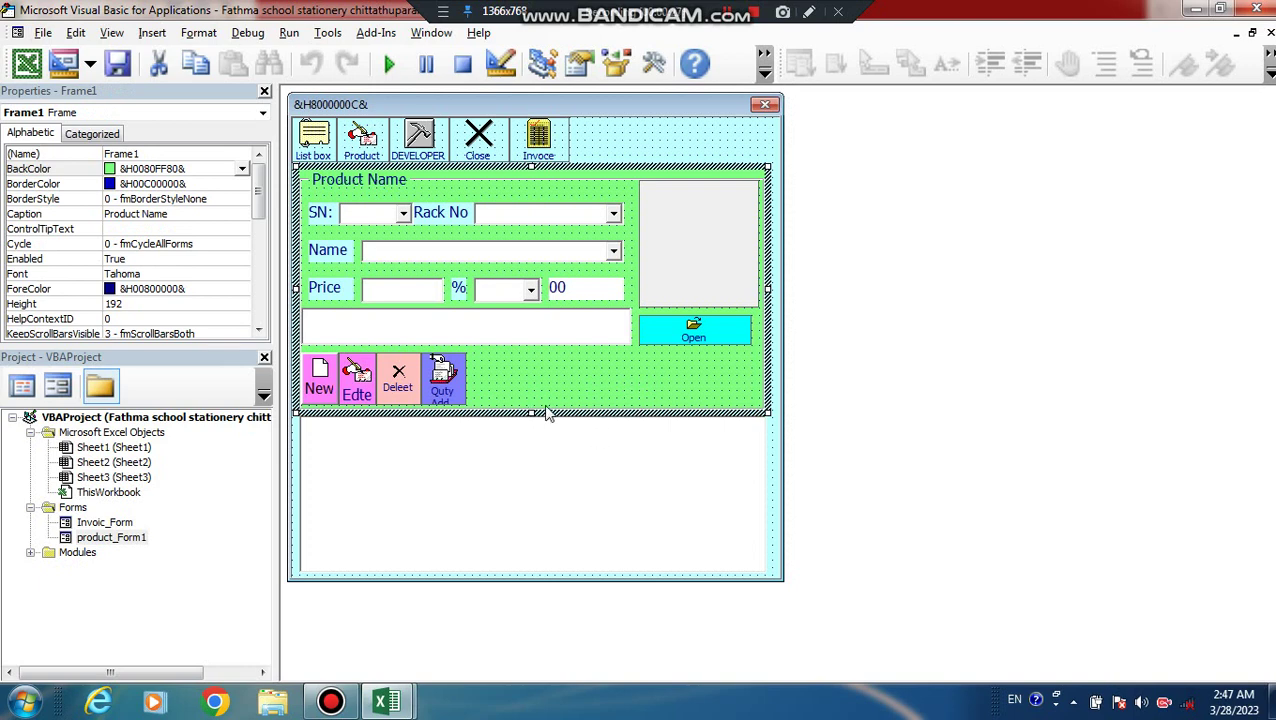
{"action": "left_click", "coordinate": [650, 458]}
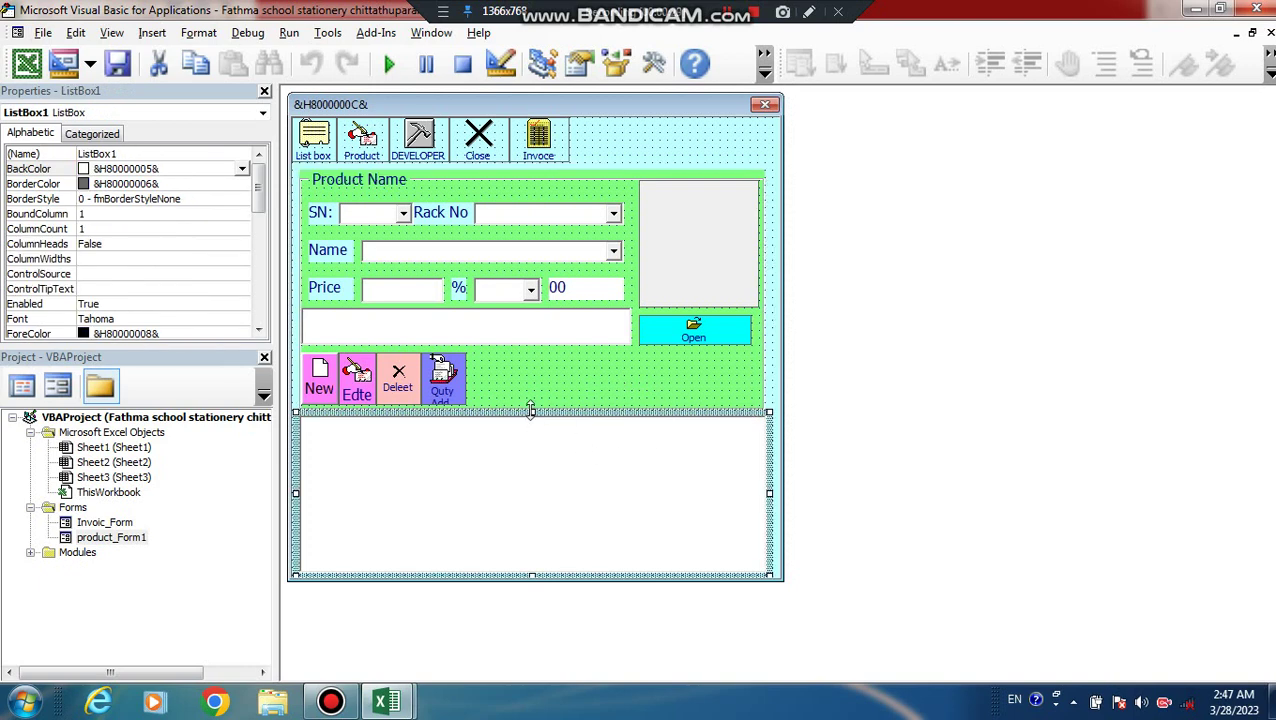
{"action": "left_click_drag", "start_coordinate": [531, 412], "coordinate": [522, 490]}
{"action": "left_click", "coordinate": [570, 402]}
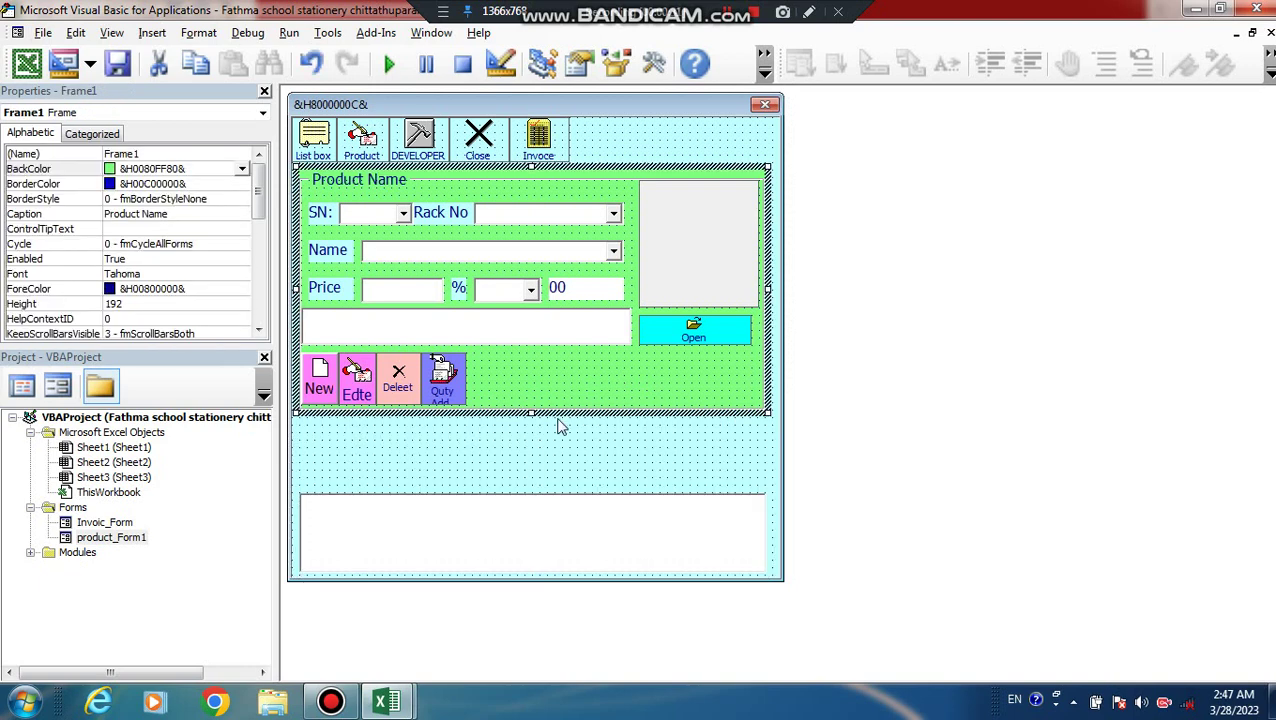
{"action": "left_click_drag", "start_coordinate": [534, 416], "coordinate": [530, 478]}
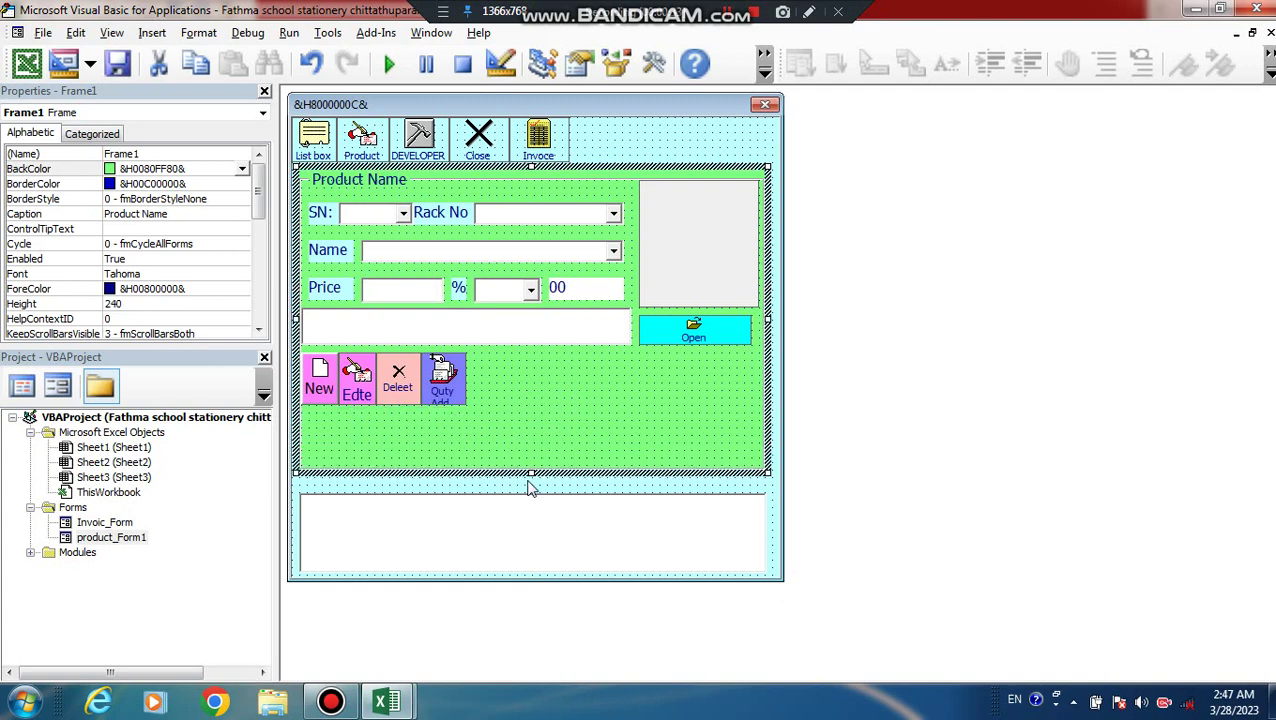
Step: Draw CommandButton1 and CommandButton2, one below the other, inside the frame
{"action": "left_click", "coordinate": [653, 63]}
{"action": "left_click", "coordinate": [115, 327]}
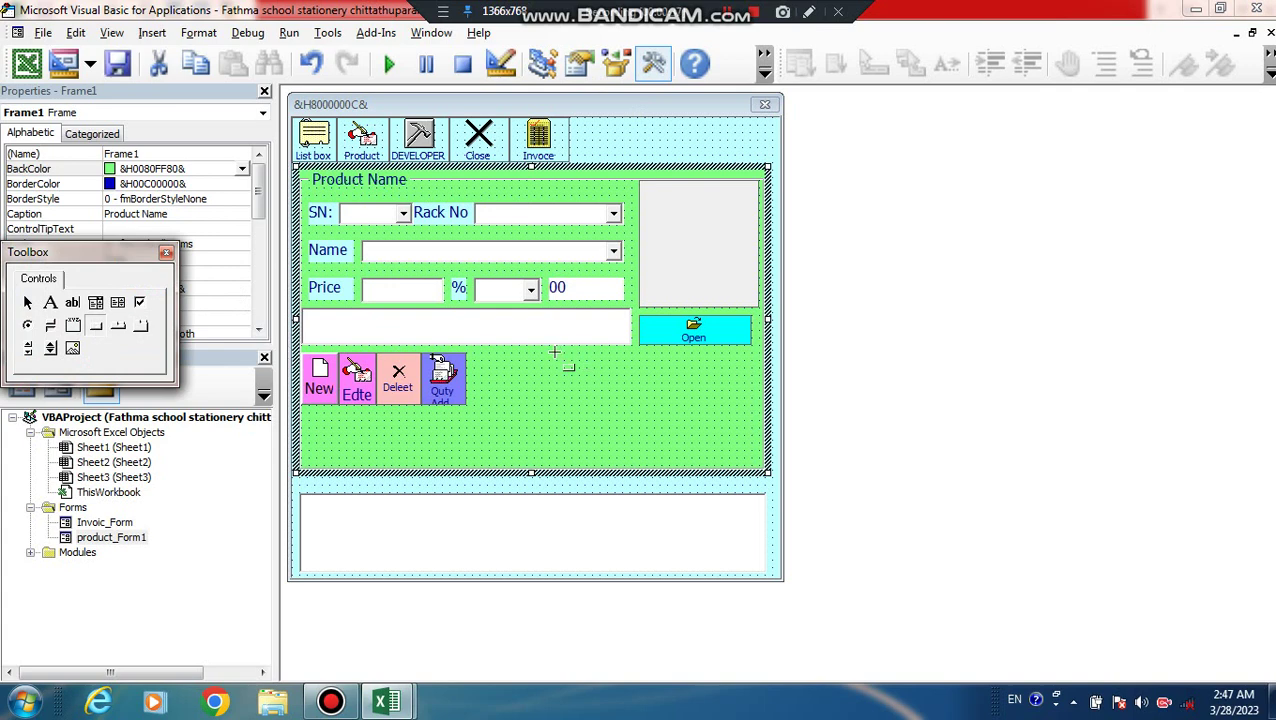
{"action": "left_click_drag", "start_coordinate": [512, 355], "coordinate": [710, 394]}
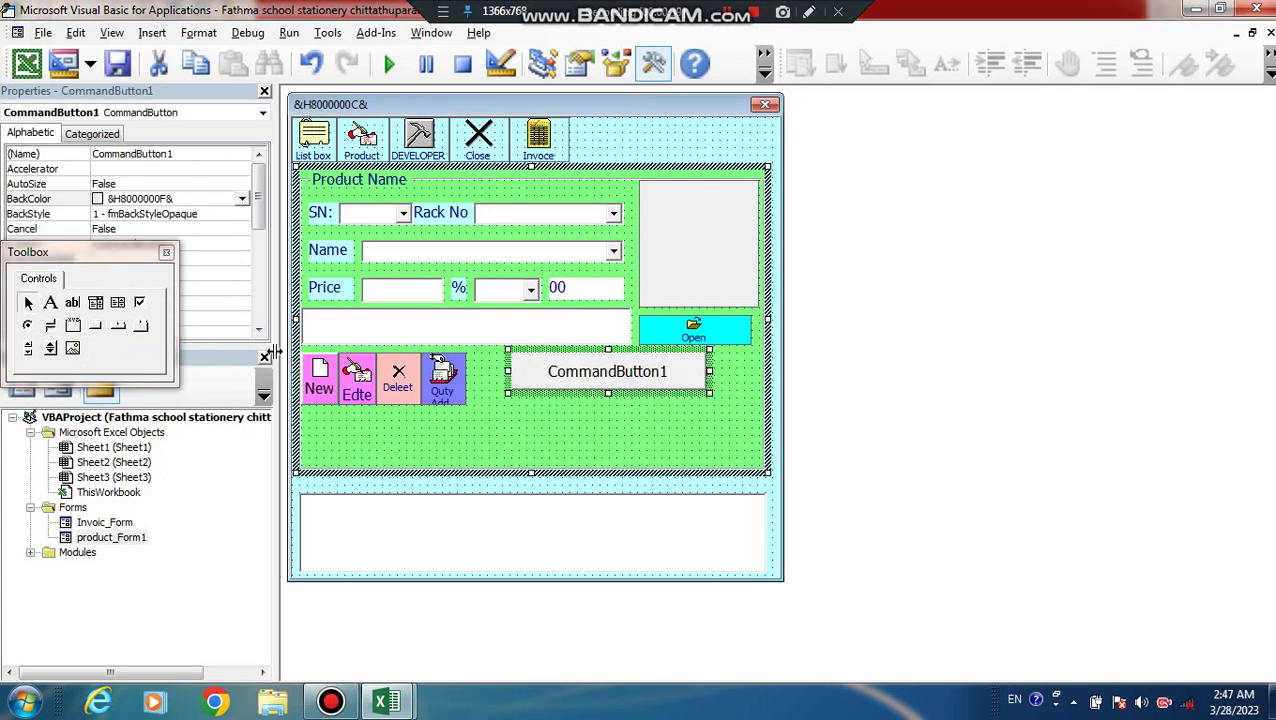
{"action": "left_click", "coordinate": [96, 326]}
{"action": "left_click_drag", "start_coordinate": [491, 402], "coordinate": [703, 438]}
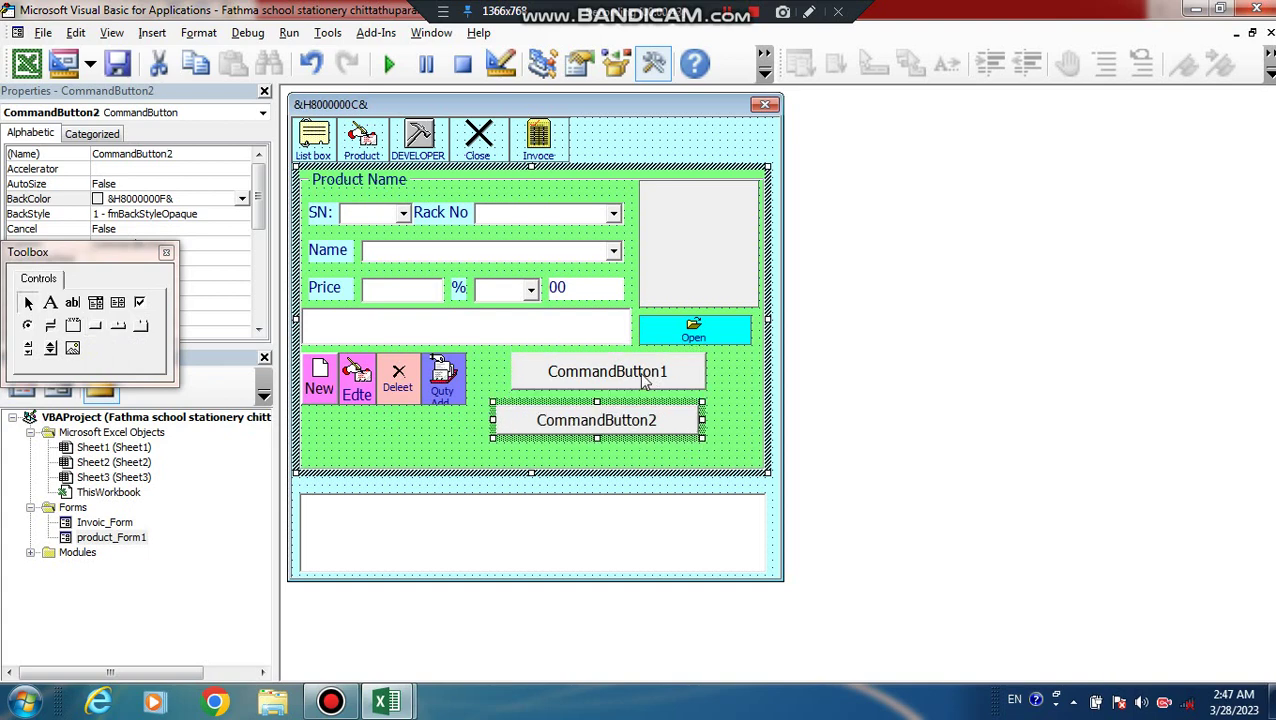
Step: Move the empty CommandButton1_Click procedure to the end of the code, below QueryClose
{"action": "double_click", "coordinate": [556, 376]}
{"action": "left_click_drag", "start_coordinate": [432, 182], "coordinate": [340, 137]}
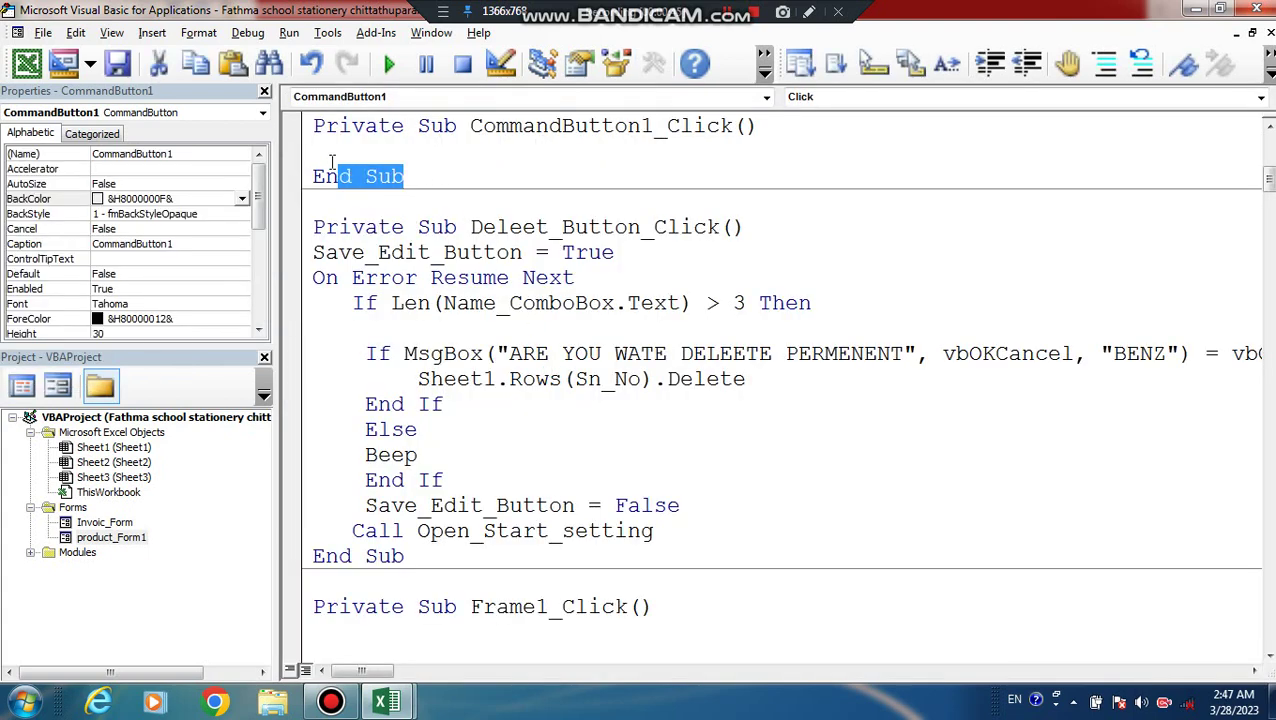
{"action": "right_click", "coordinate": [345, 137]}
{"action": "left_click", "coordinate": [400, 148]}
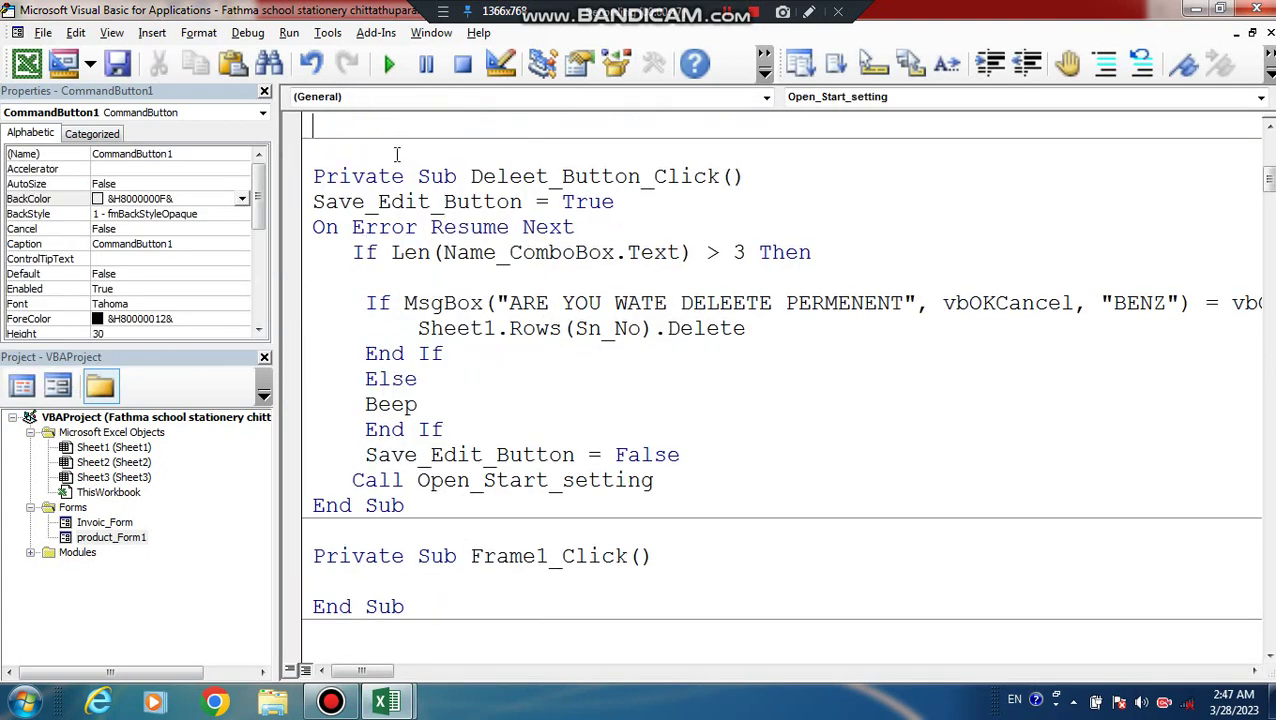
{"action": "left_click_drag", "start_coordinate": [1268, 178], "coordinate": [1268, 632]}
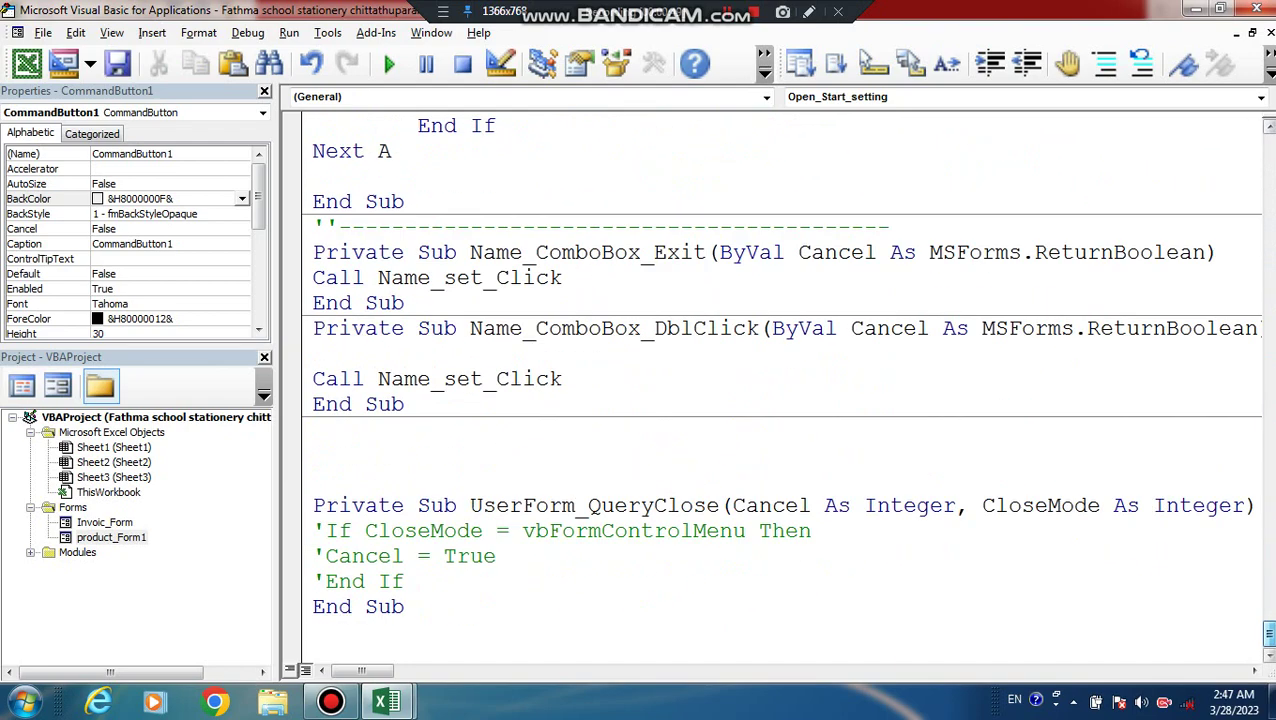
{"action": "left_click", "coordinate": [433, 649]}
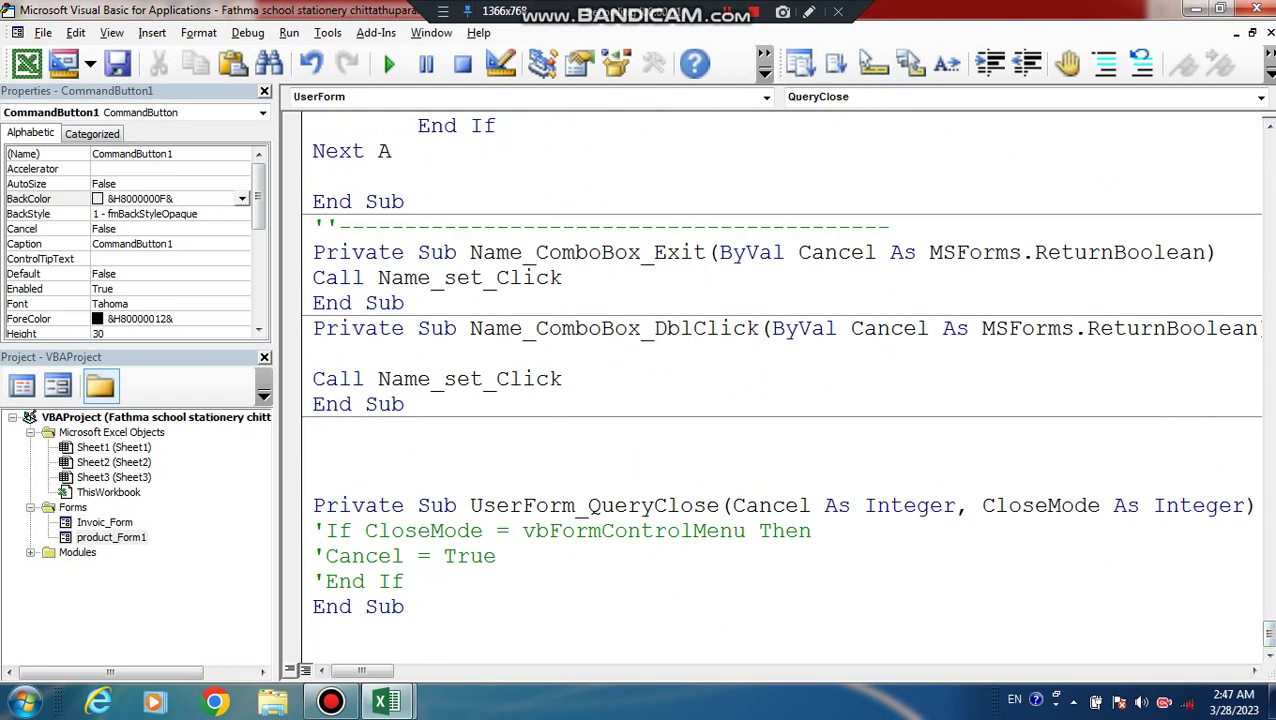
{"action": "scroll", "coordinate": [459, 622], "scroll_direction": "down", "scroll_amount": 3}
{"action": "right_click", "coordinate": [393, 443]}
{"action": "left_click", "coordinate": [439, 183]}
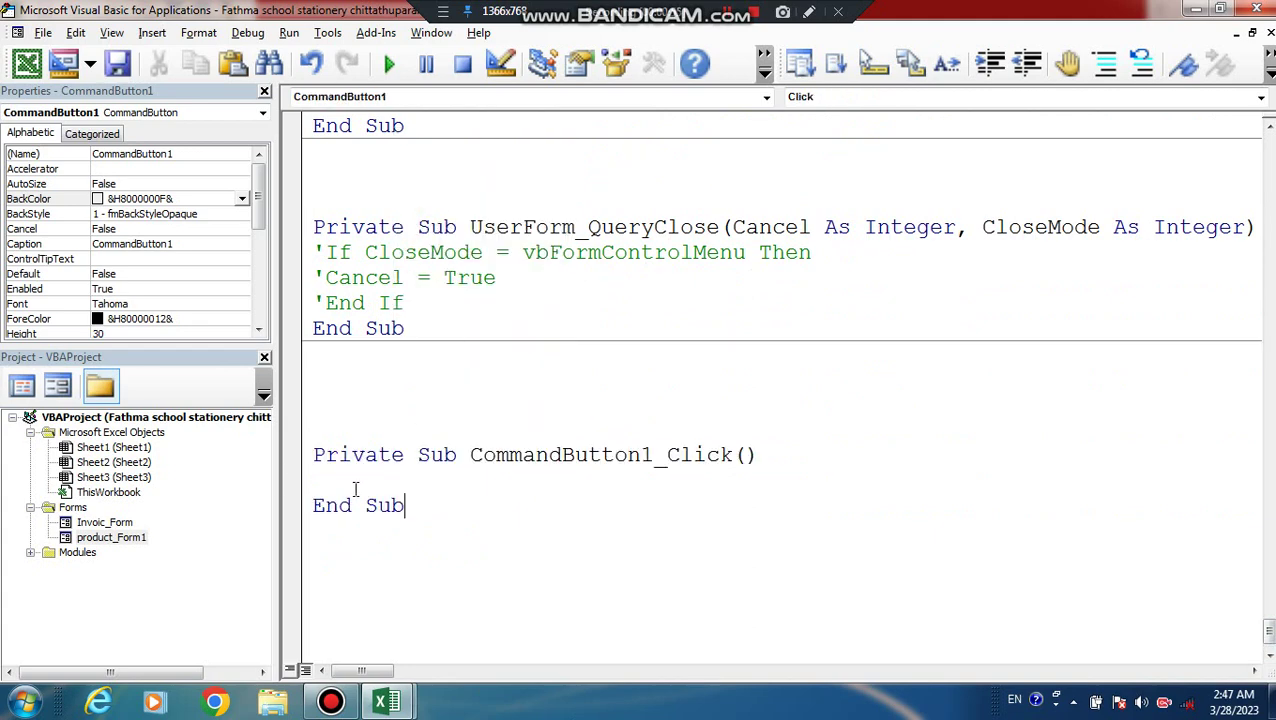
Step: Write Me.Zoom = Me.Zoom + 5 inside CommandButton1_Click
{"action": "left_click", "coordinate": [387, 488]}
{"action": "type", "text": "e.z"}
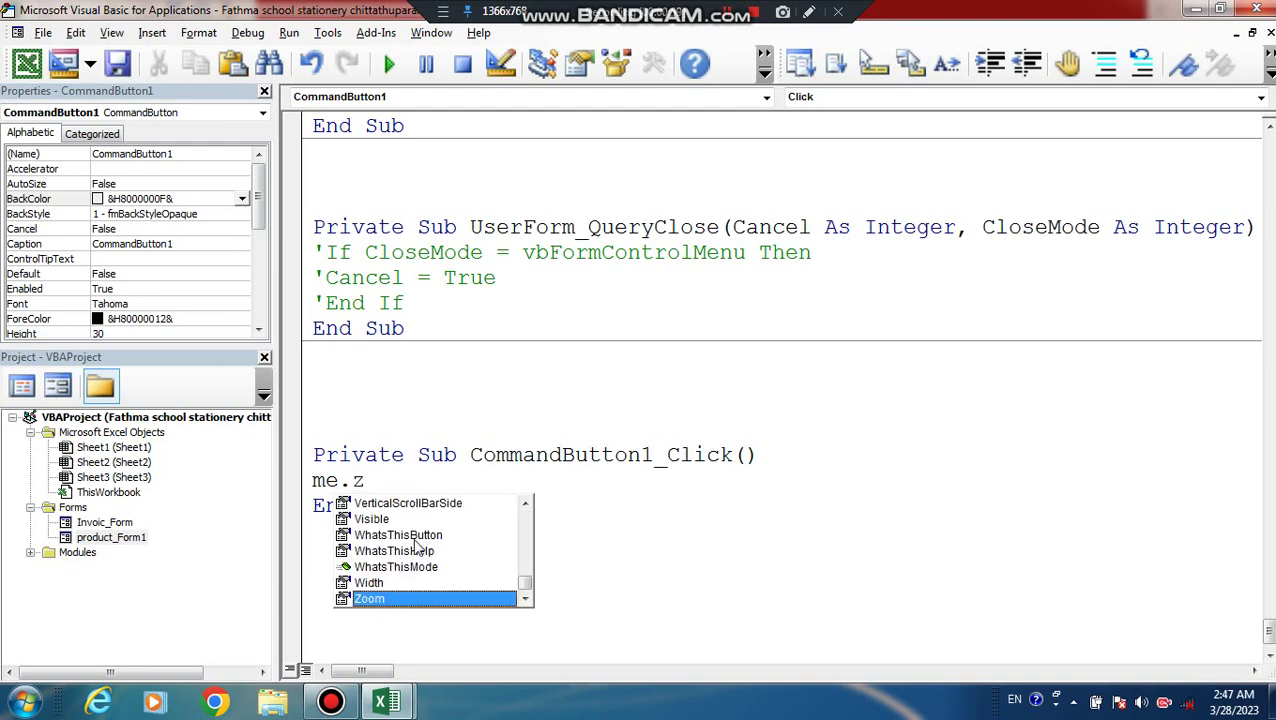
{"action": "double_click", "coordinate": [418, 599]}
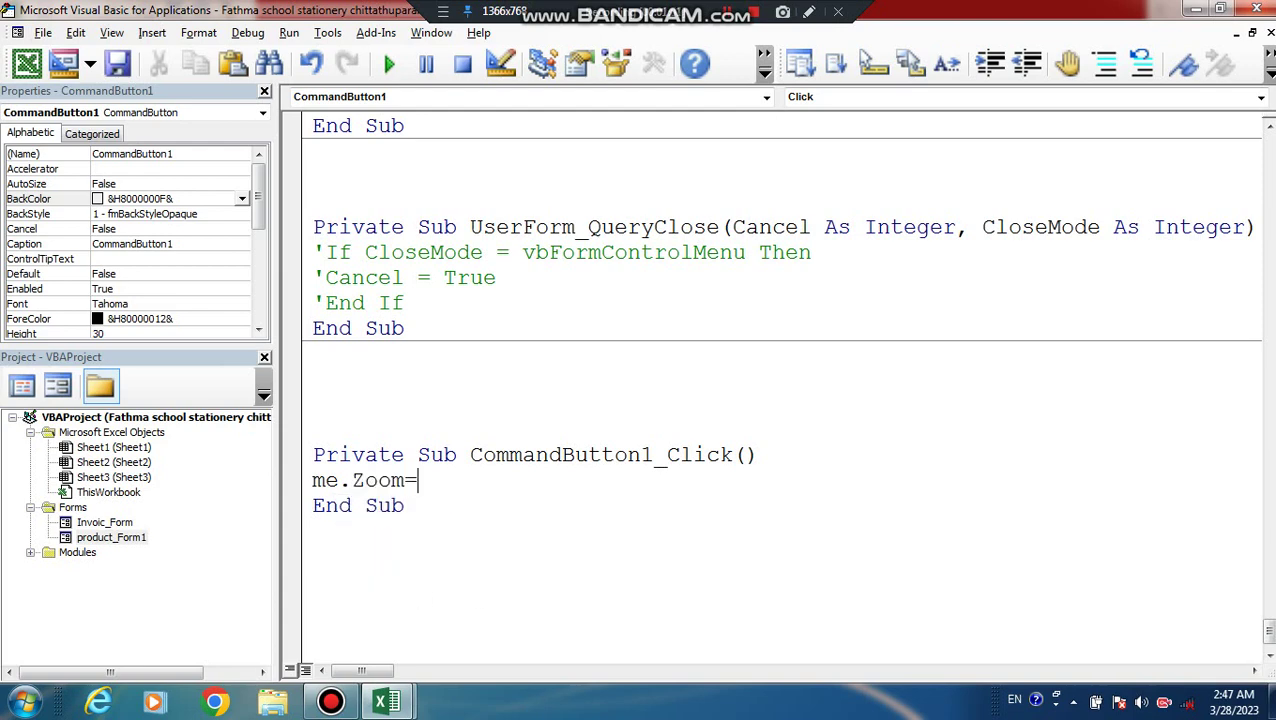
{"action": "type", "text": "me.z"}
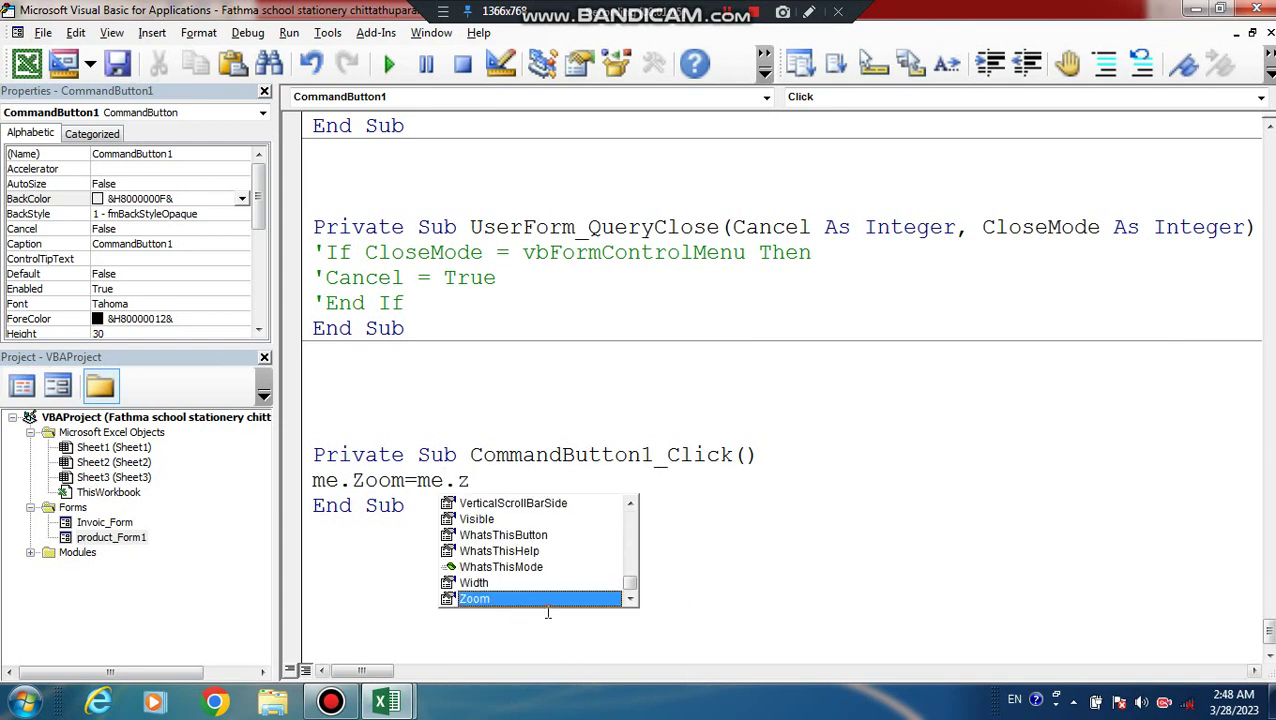
{"action": "double_click", "coordinate": [544, 599]}
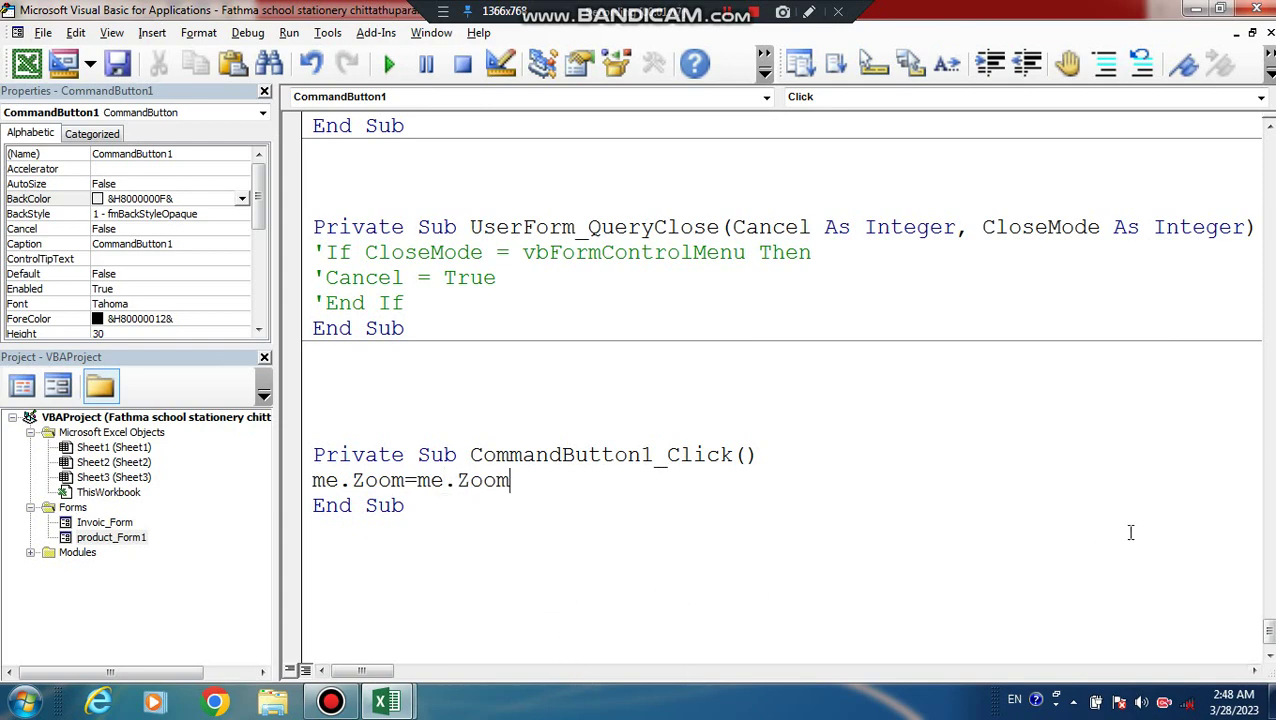
{"action": "type", "text": "+"}
{"action": "type", "text": "5"}
{"action": "left_click", "coordinate": [846, 528]}
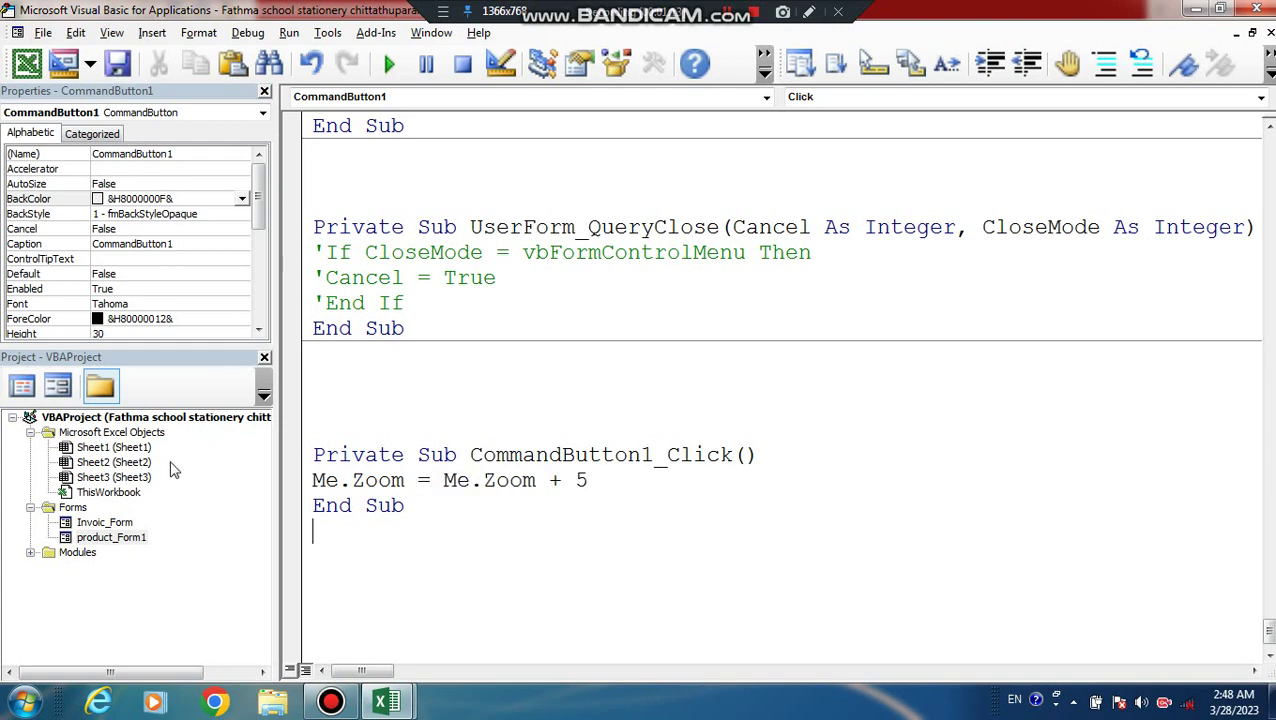
Step: Create the CommandButton2_Click procedure and move it after CommandButton1_Click
{"action": "double_click", "coordinate": [111, 538]}
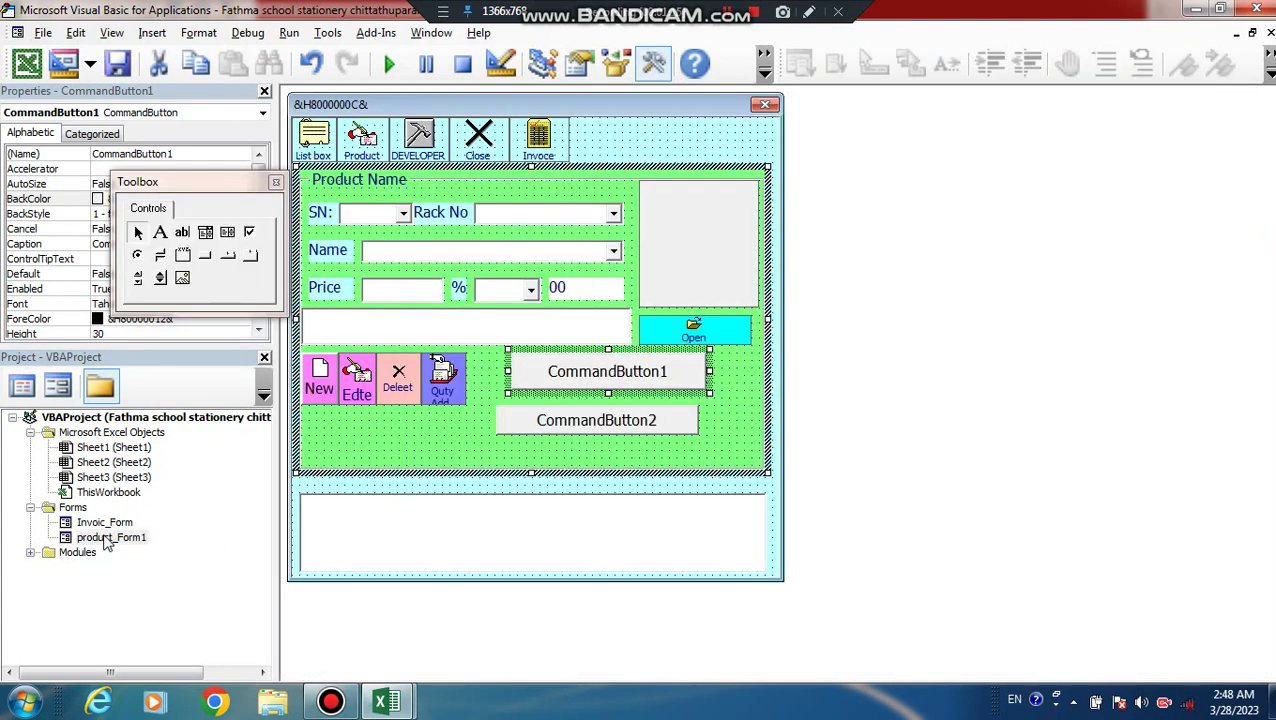
{"action": "double_click", "coordinate": [647, 420]}
{"action": "left_click_drag", "start_coordinate": [404, 176], "coordinate": [314, 125]}
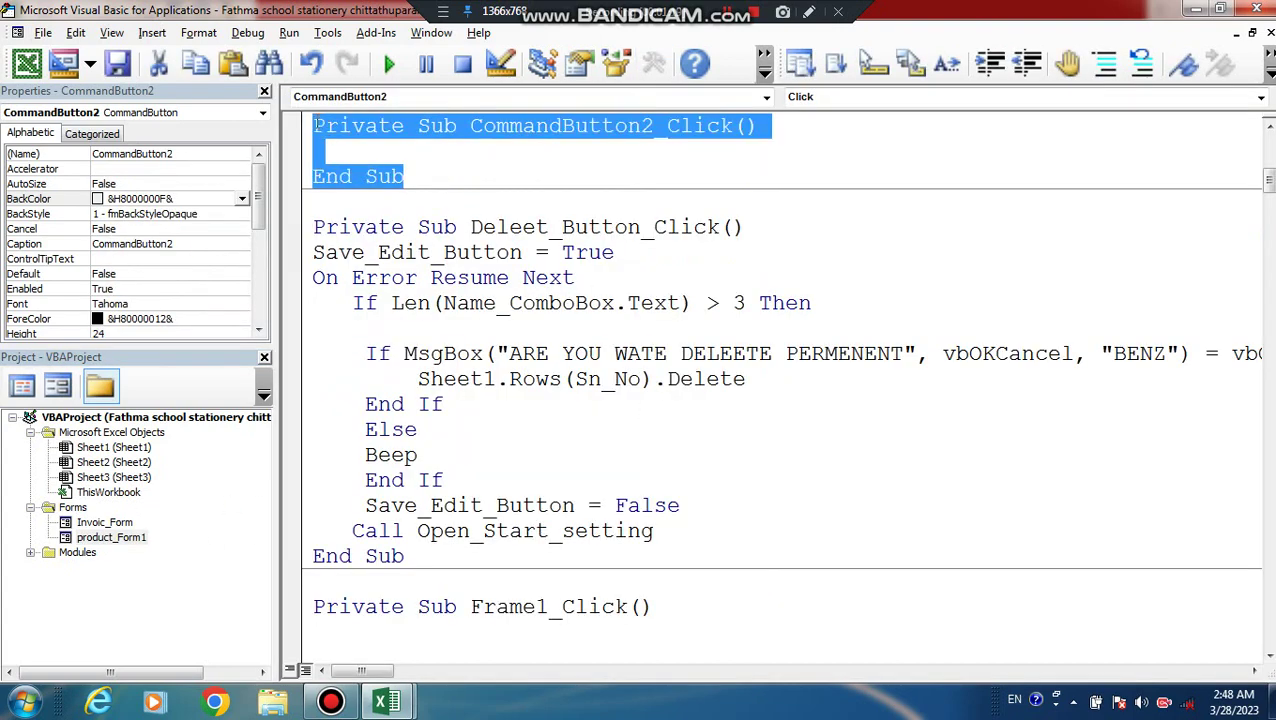
{"action": "right_click", "coordinate": [334, 128]}
{"action": "left_click", "coordinate": [375, 133]}
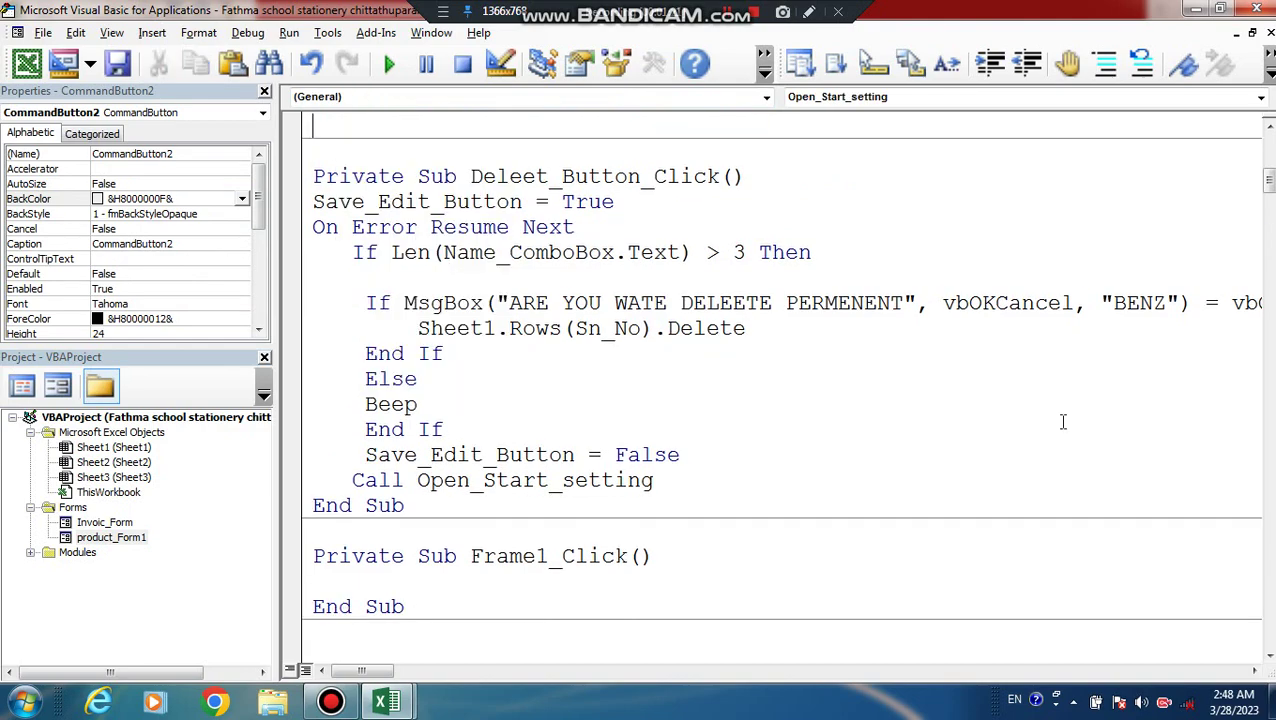
{"action": "scroll", "coordinate": [1266, 185], "scroll_direction": "up", "scroll_amount": 3}
{"action": "scroll", "coordinate": [1266, 185], "scroll_direction": "down", "scroll_amount": 3}
{"action": "scroll", "coordinate": [1163, 384], "scroll_direction": "down", "scroll_amount": 5}
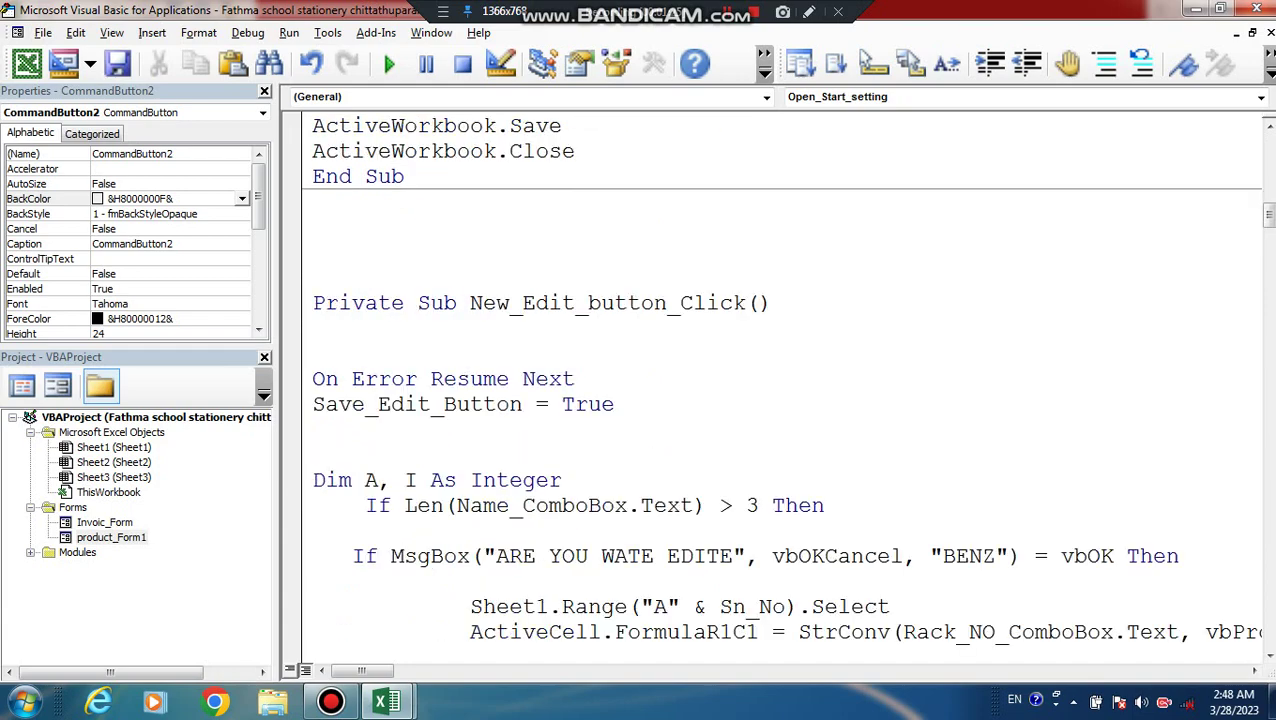
{"action": "left_click_drag", "start_coordinate": [1268, 215], "coordinate": [1070, 628]}
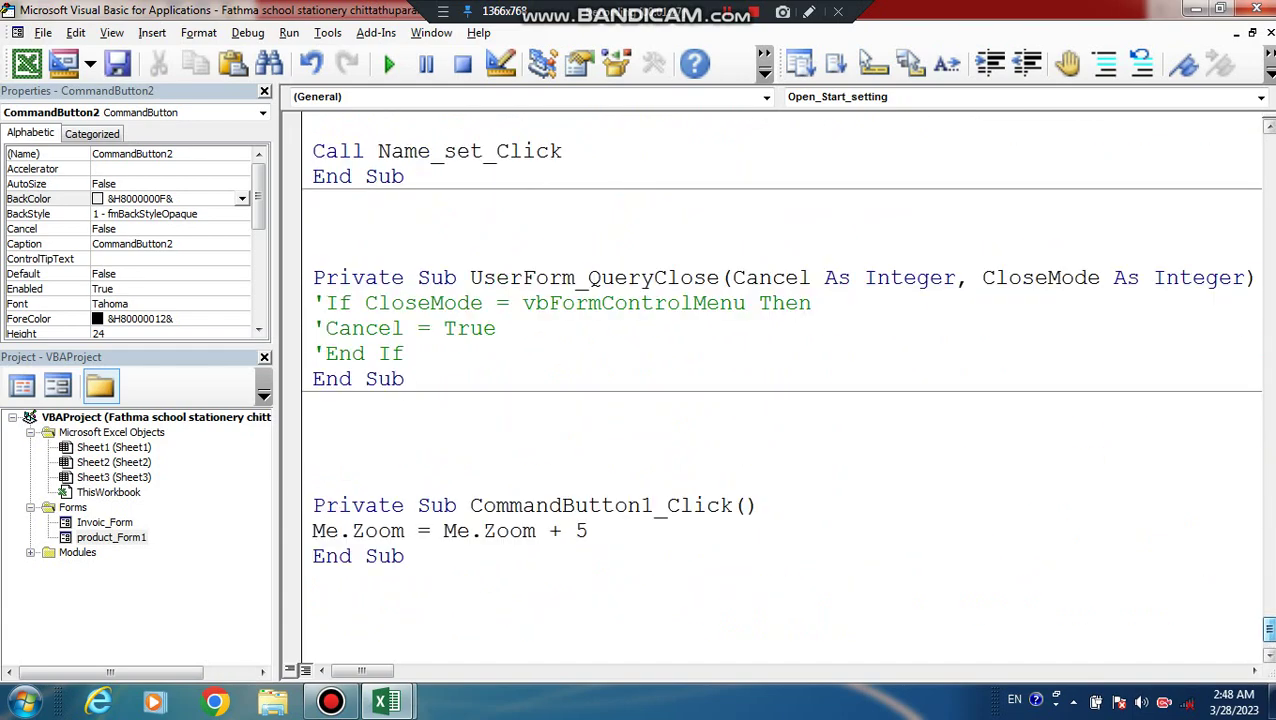
{"action": "left_click", "coordinate": [379, 604]}
{"action": "right_click", "coordinate": [379, 604]}
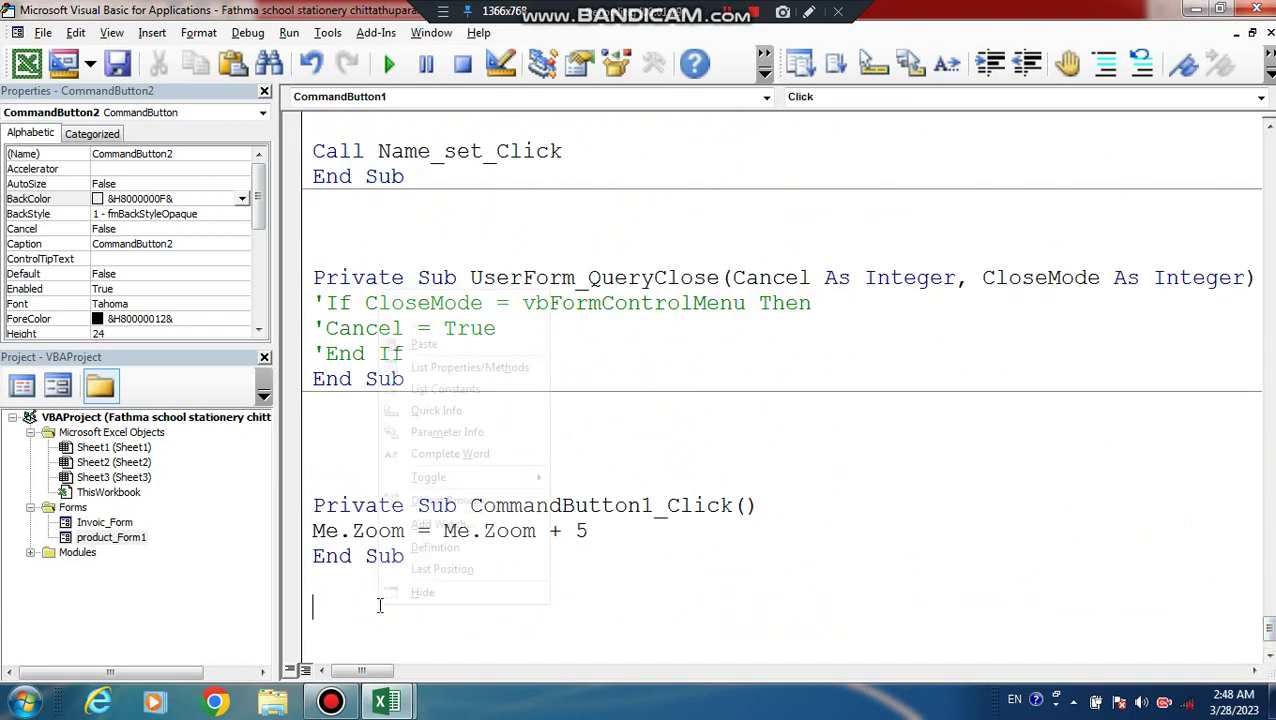
{"action": "left_click", "coordinate": [423, 344]}
Step: Copy the Me.Zoom line into CommandButton2_Click and change CommandButton1's to Me.Zoom - 5
{"action": "scroll", "coordinate": [732, 583], "scroll_direction": "down", "scroll_amount": 2}
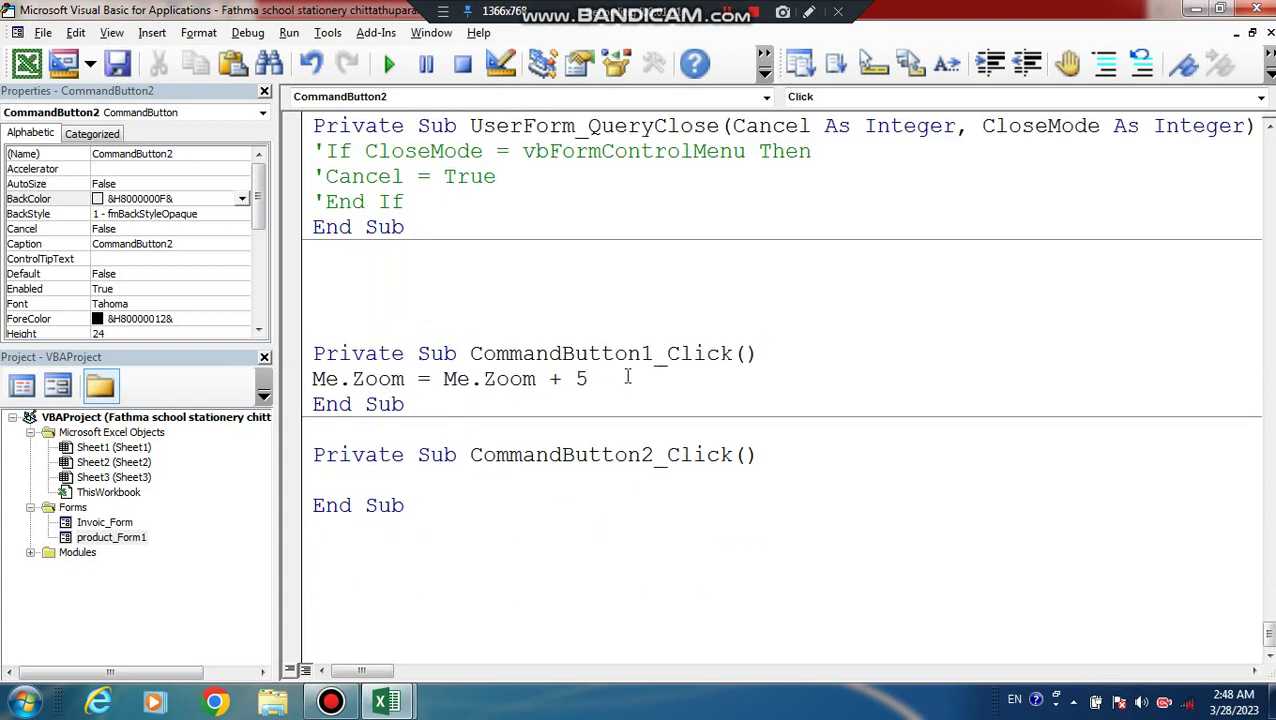
{"action": "left_click_drag", "start_coordinate": [628, 376], "coordinate": [258, 382]}
{"action": "key", "text": "ctrl+c"}
{"action": "right_click", "coordinate": [330, 379]}
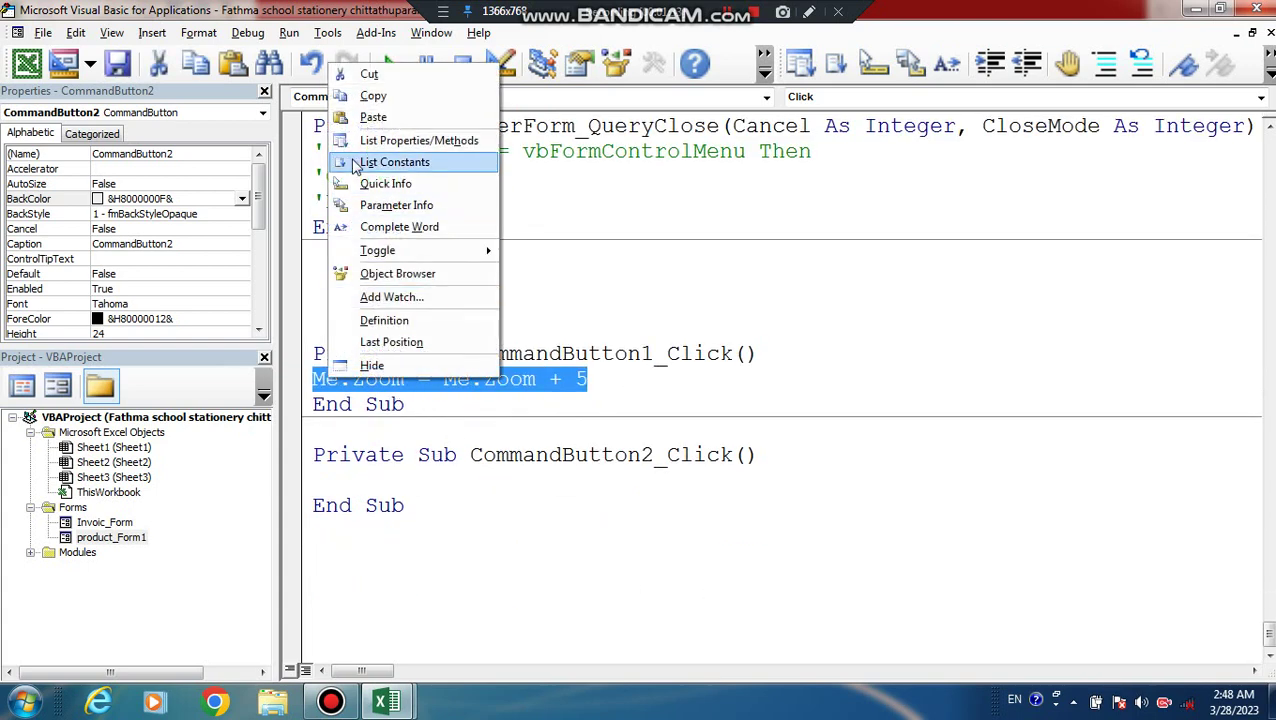
{"action": "left_click", "coordinate": [373, 96]}
{"action": "left_click", "coordinate": [350, 473]}
{"action": "right_click", "coordinate": [349, 472]}
{"action": "left_click", "coordinate": [420, 209]}
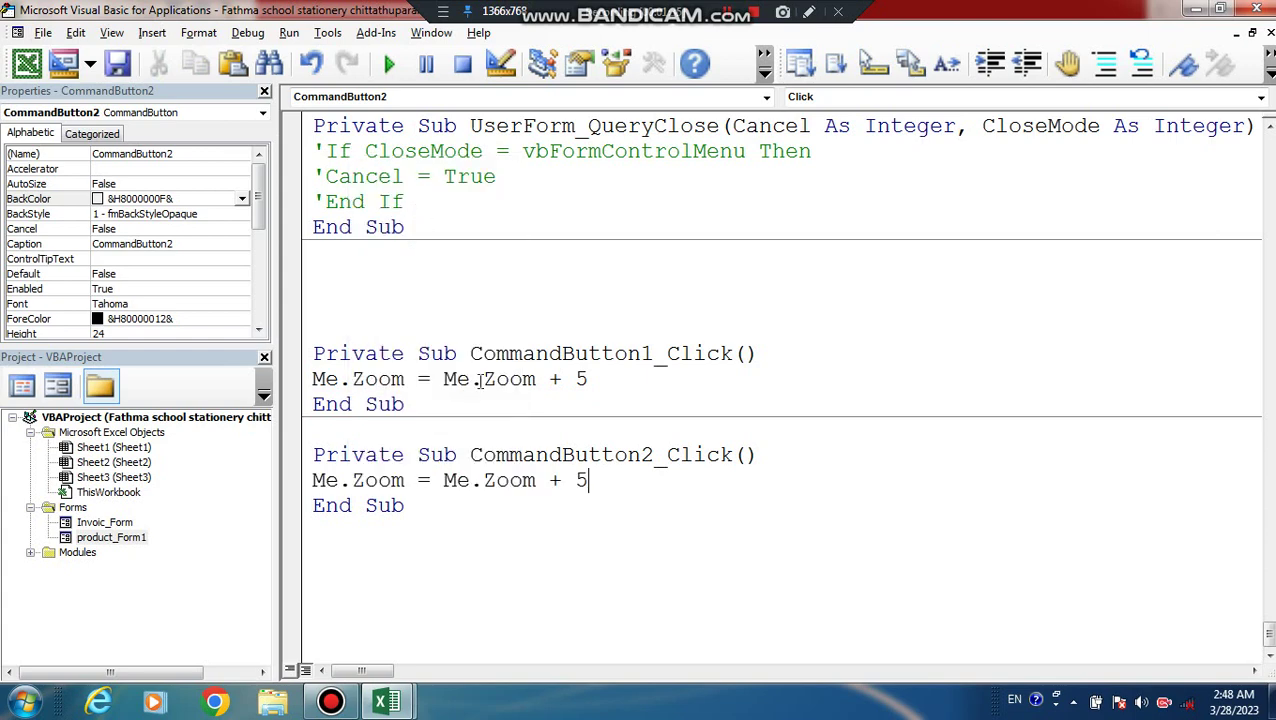
{"action": "double_click", "coordinate": [556, 379]}
{"action": "type", "text": "-"}
Step: Run the form and click the two buttons repeatedly to zoom its contents out and in
{"action": "left_click", "coordinate": [389, 64]}
{"action": "left_click", "coordinate": [731, 396]}
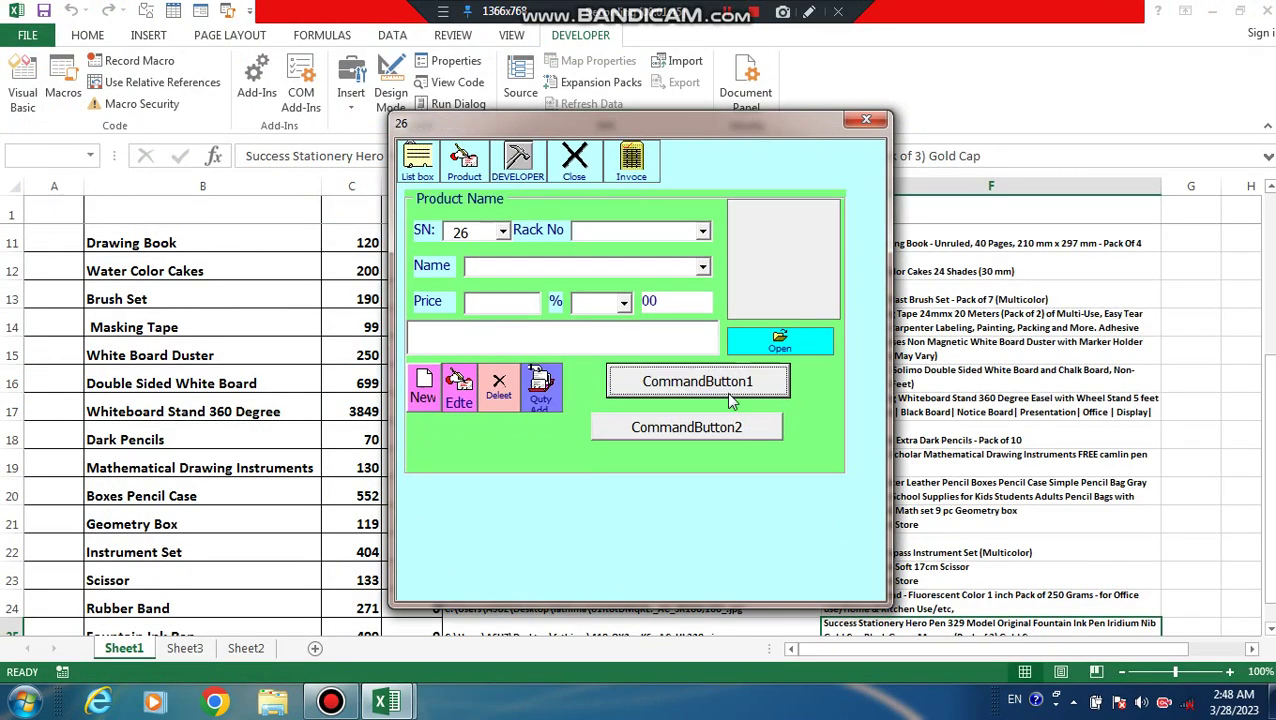
{"action": "left_click", "coordinate": [731, 394]}
{"action": "left_click", "coordinate": [702, 370]}
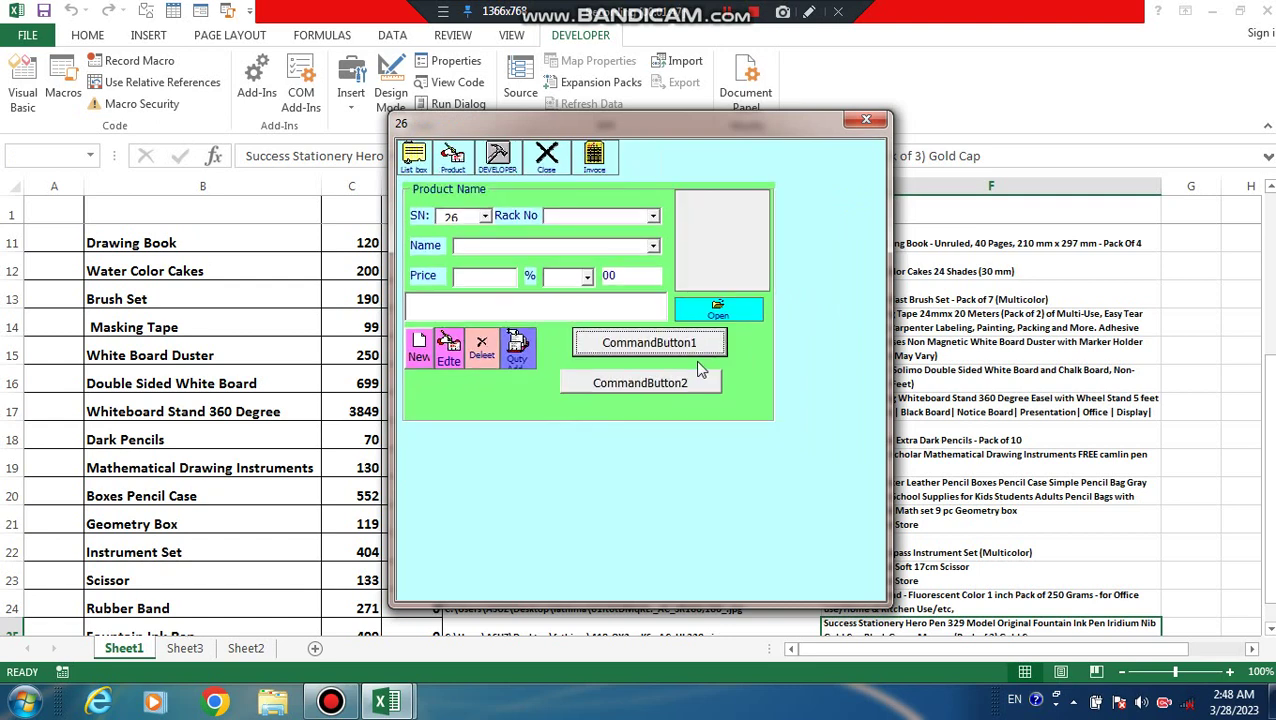
{"action": "left_click", "coordinate": [692, 396]}
{"action": "left_click", "coordinate": [685, 412]}
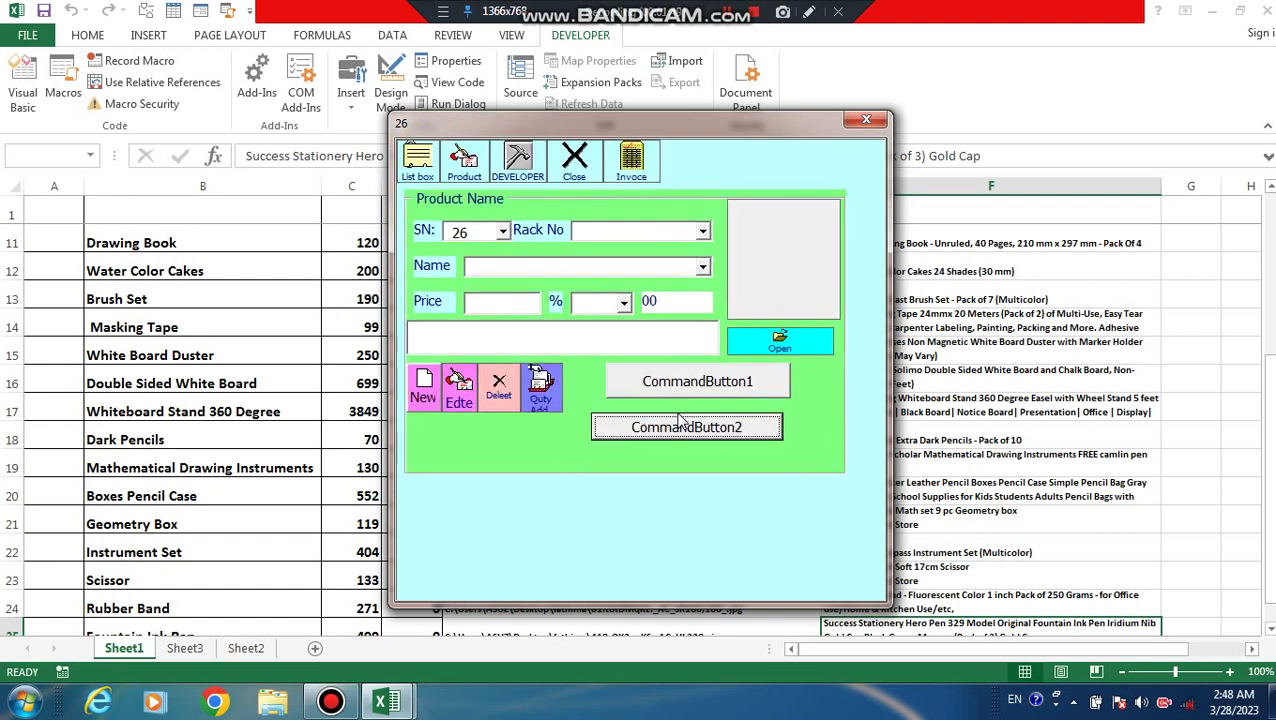
{"action": "left_click", "coordinate": [686, 452]}
{"action": "left_click", "coordinate": [684, 470]}
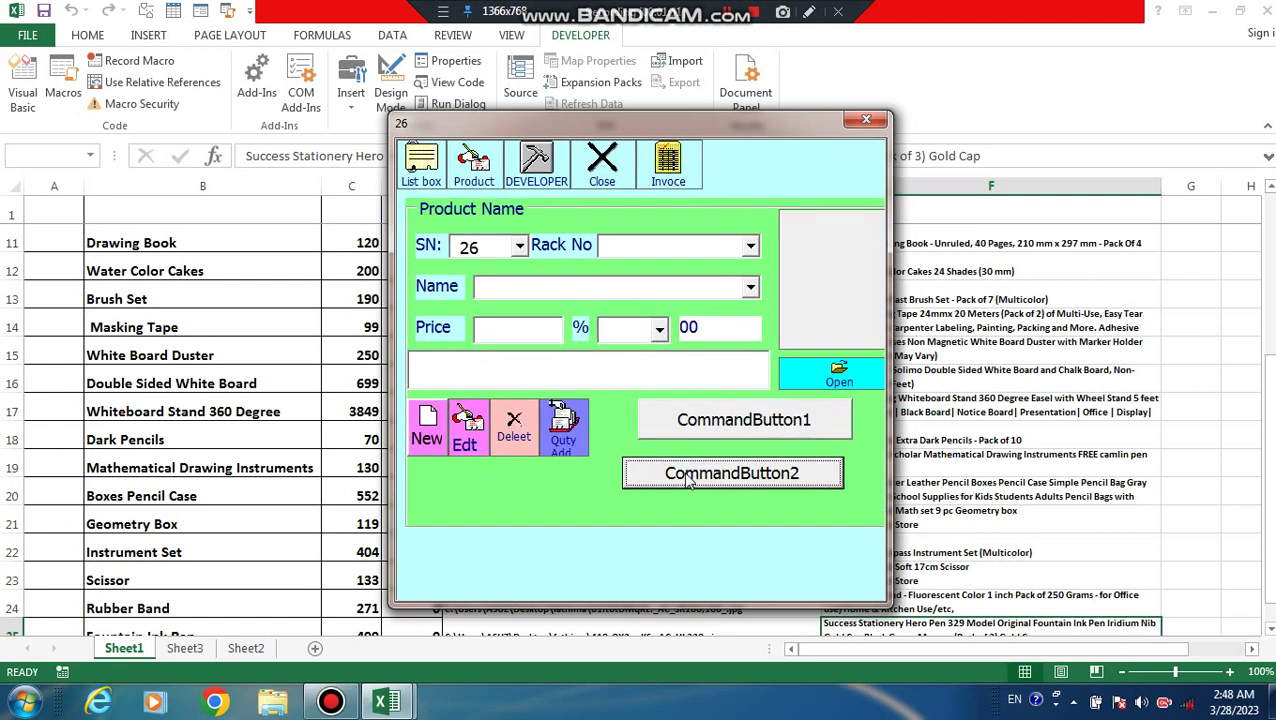
{"action": "left_click", "coordinate": [692, 497]}
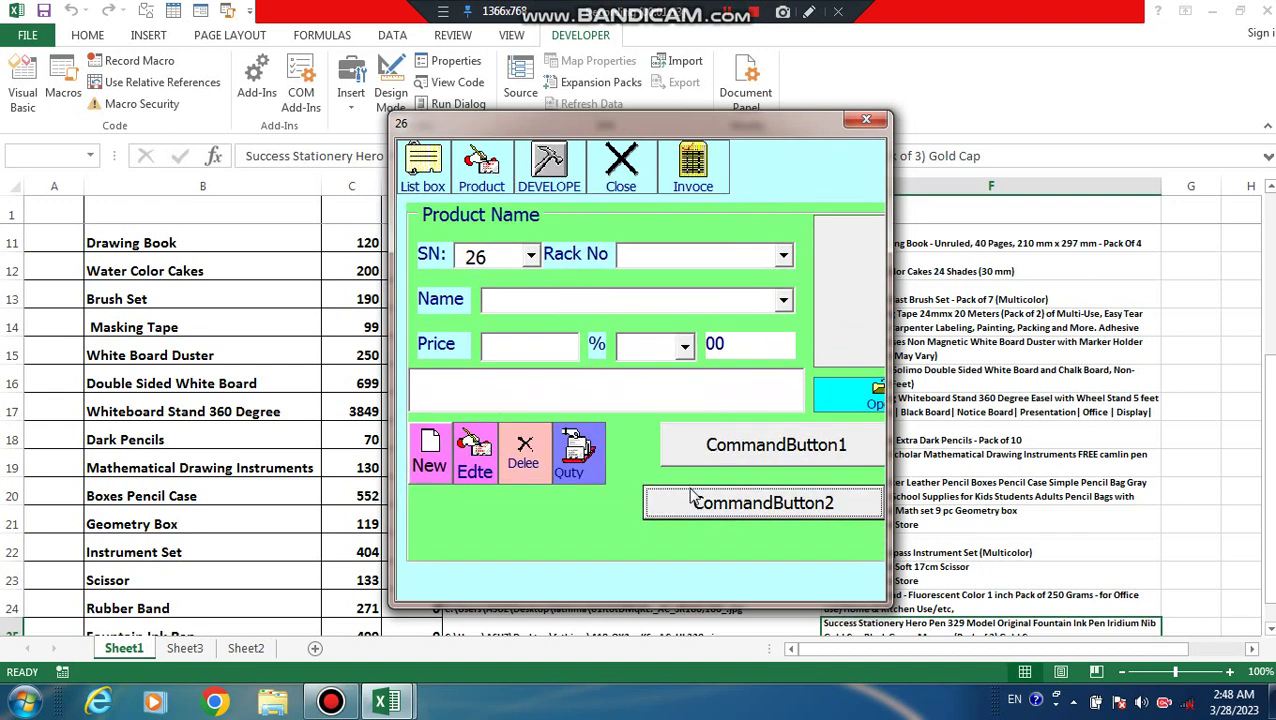
{"action": "left_click", "coordinate": [803, 453]}
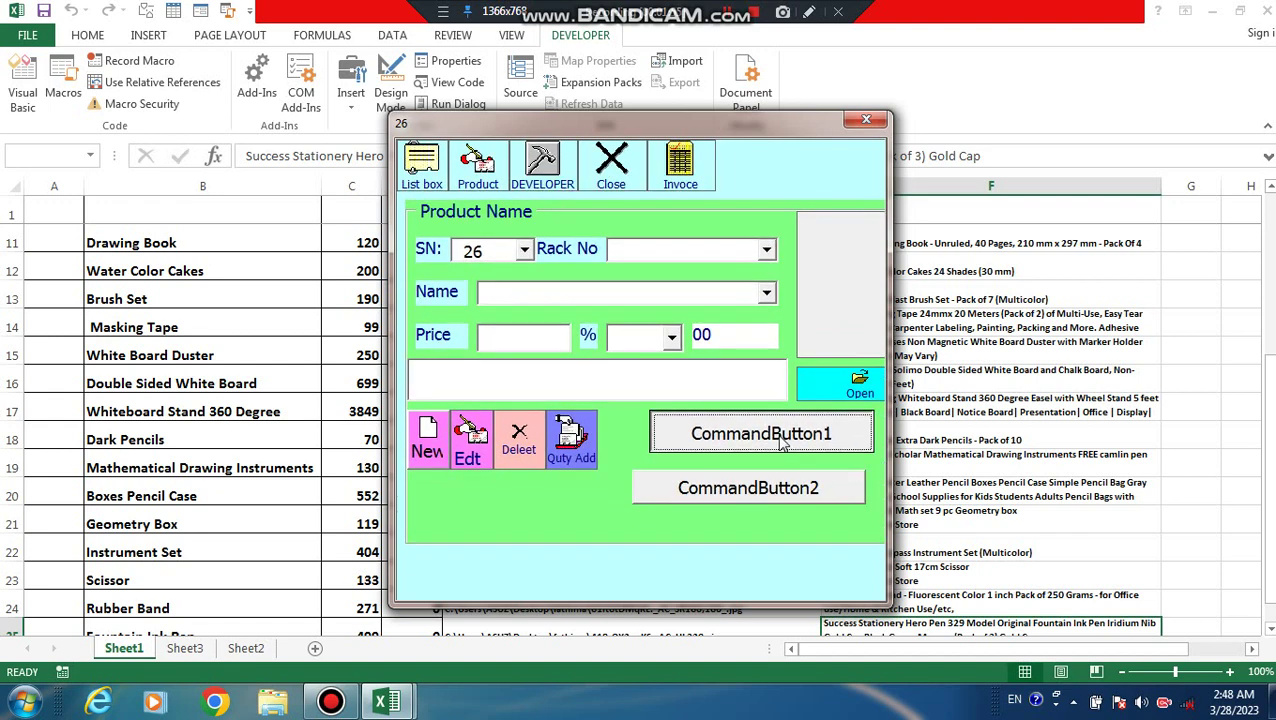
{"action": "left_click", "coordinate": [762, 432]}
{"action": "left_click", "coordinate": [728, 413]}
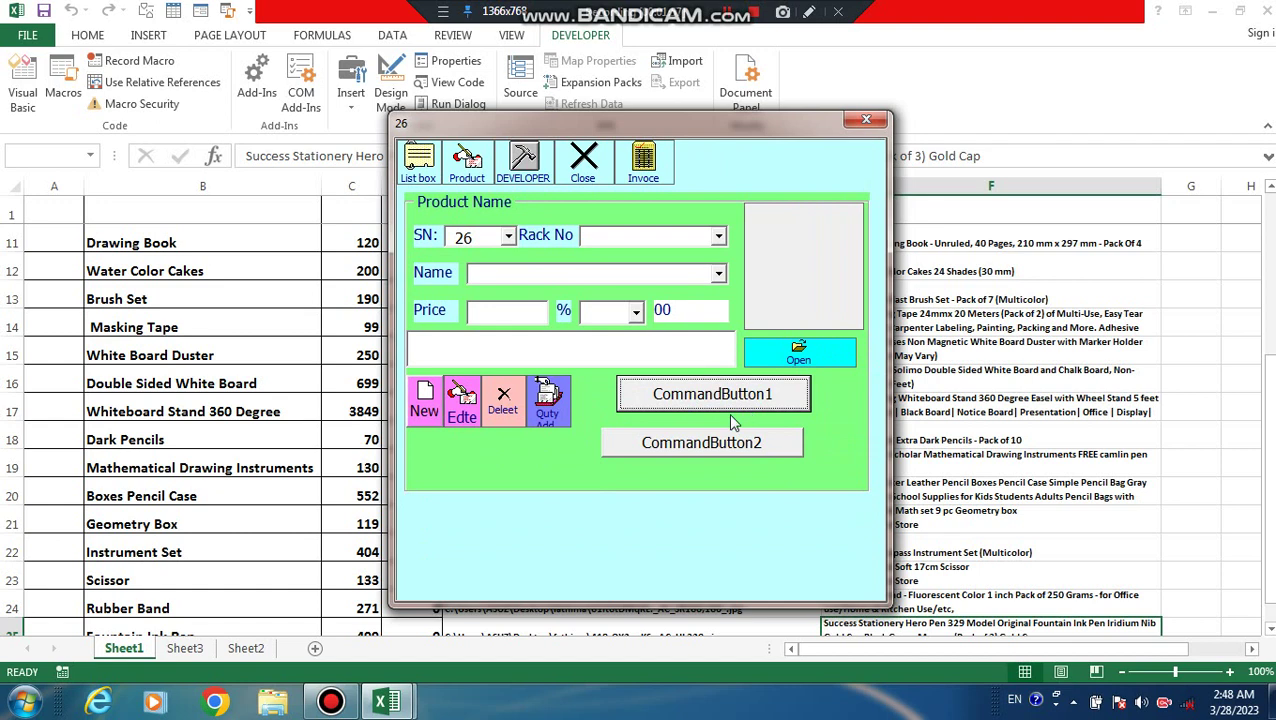
{"action": "left_click", "coordinate": [618, 440]}
{"action": "left_click", "coordinate": [664, 406]}
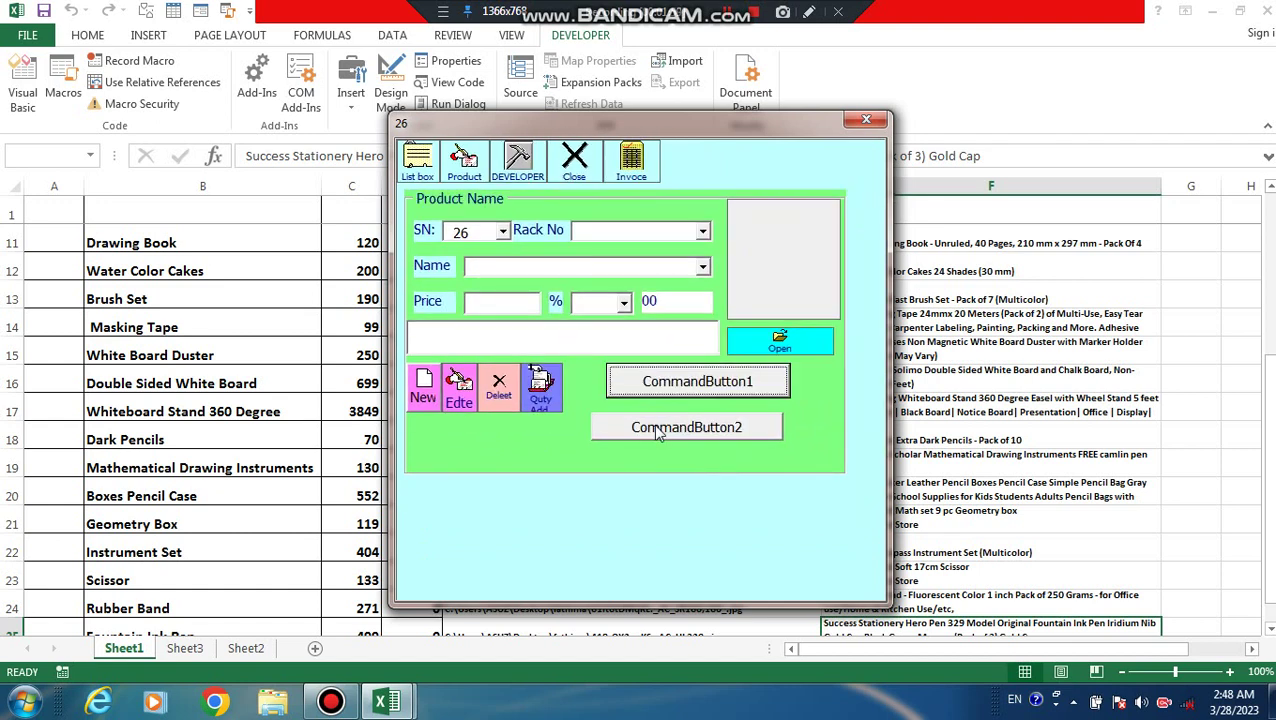
{"action": "left_click", "coordinate": [650, 436]}
{"action": "left_click", "coordinate": [692, 402]}
{"action": "left_click", "coordinate": [686, 436]}
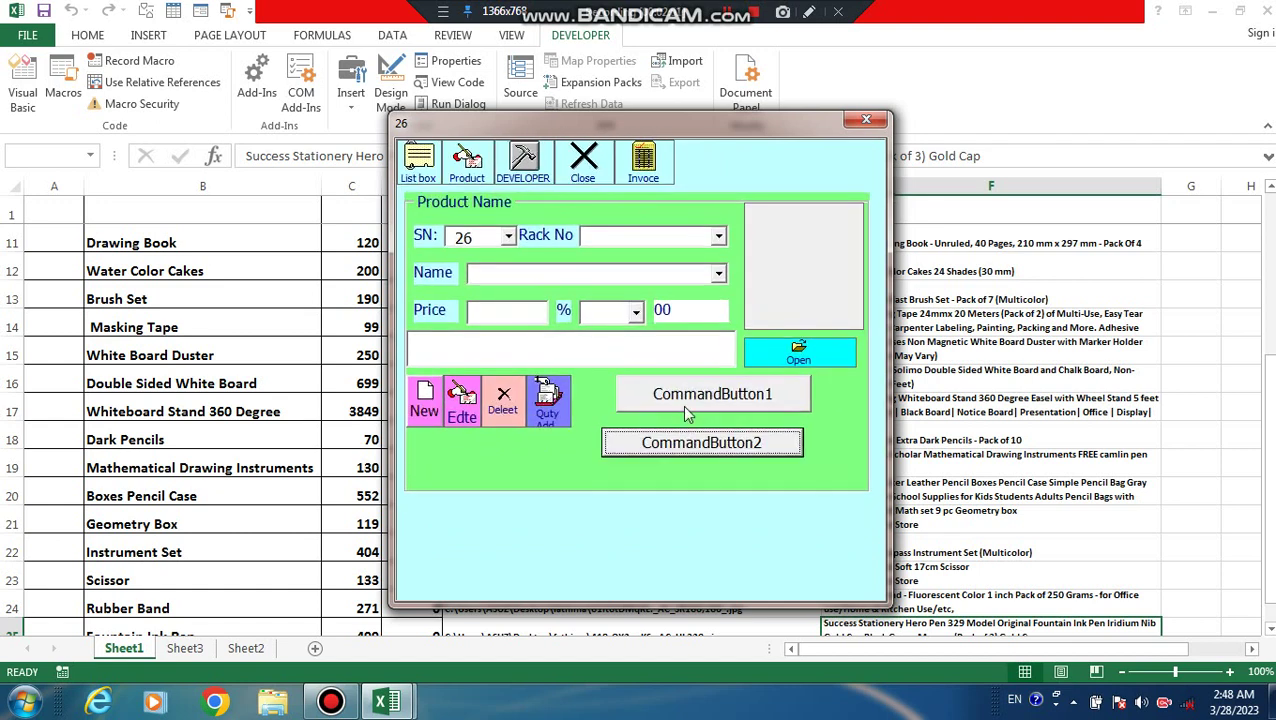
{"action": "left_click", "coordinate": [689, 404]}
{"action": "left_click", "coordinate": [696, 432]}
{"action": "left_click", "coordinate": [704, 398]}
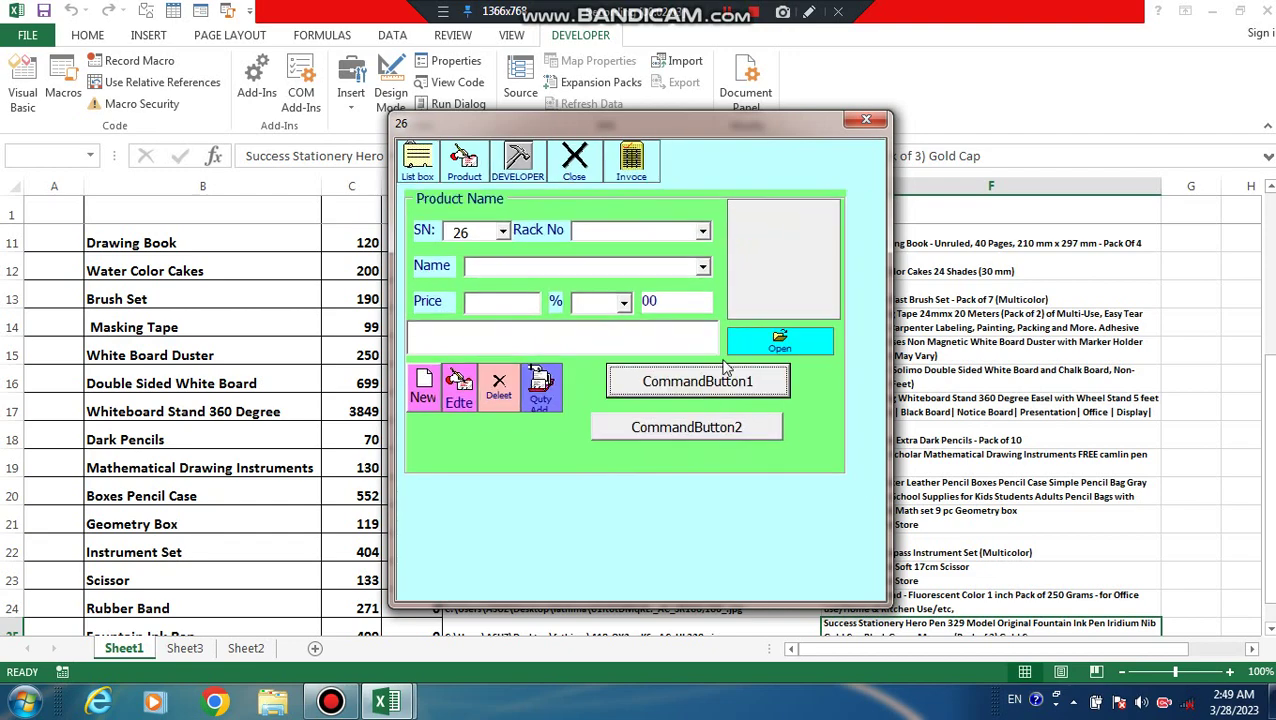
Step: Close the form, add blank lines below CommandButton1's Zoom line, and clear the compile errors and stray dot
{"action": "left_click", "coordinate": [866, 120]}
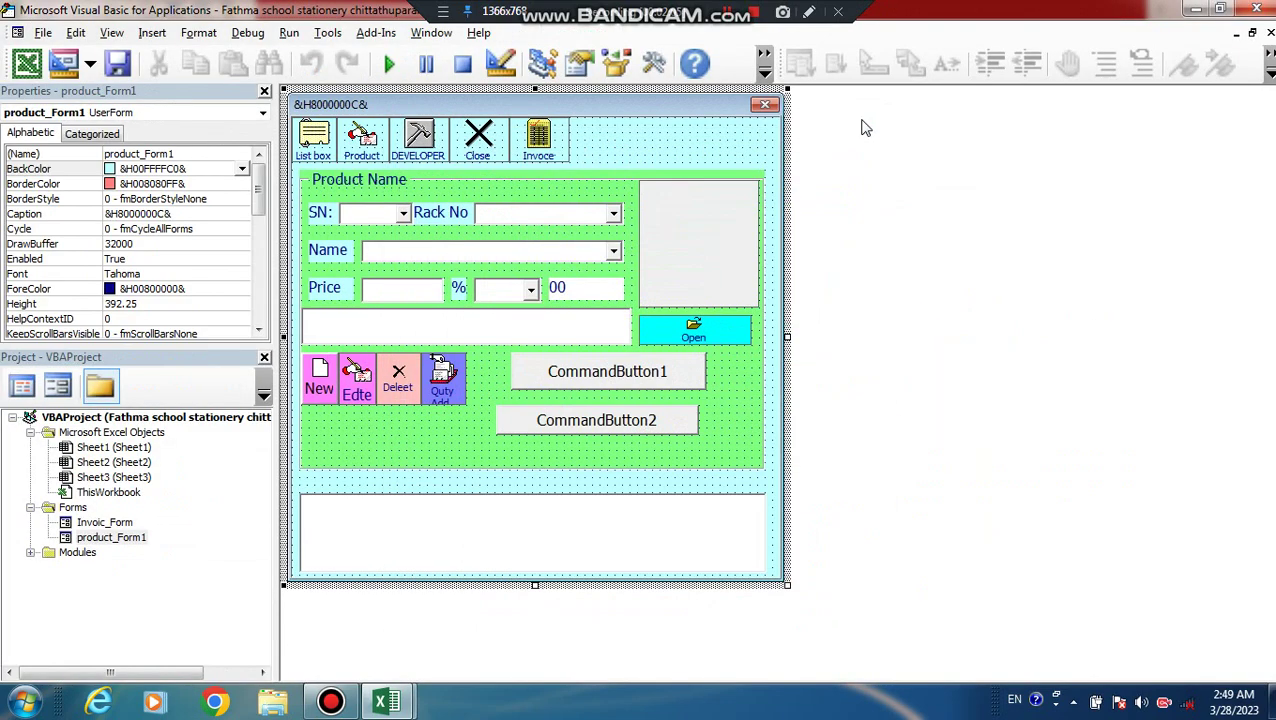
{"action": "double_click", "coordinate": [622, 385]}
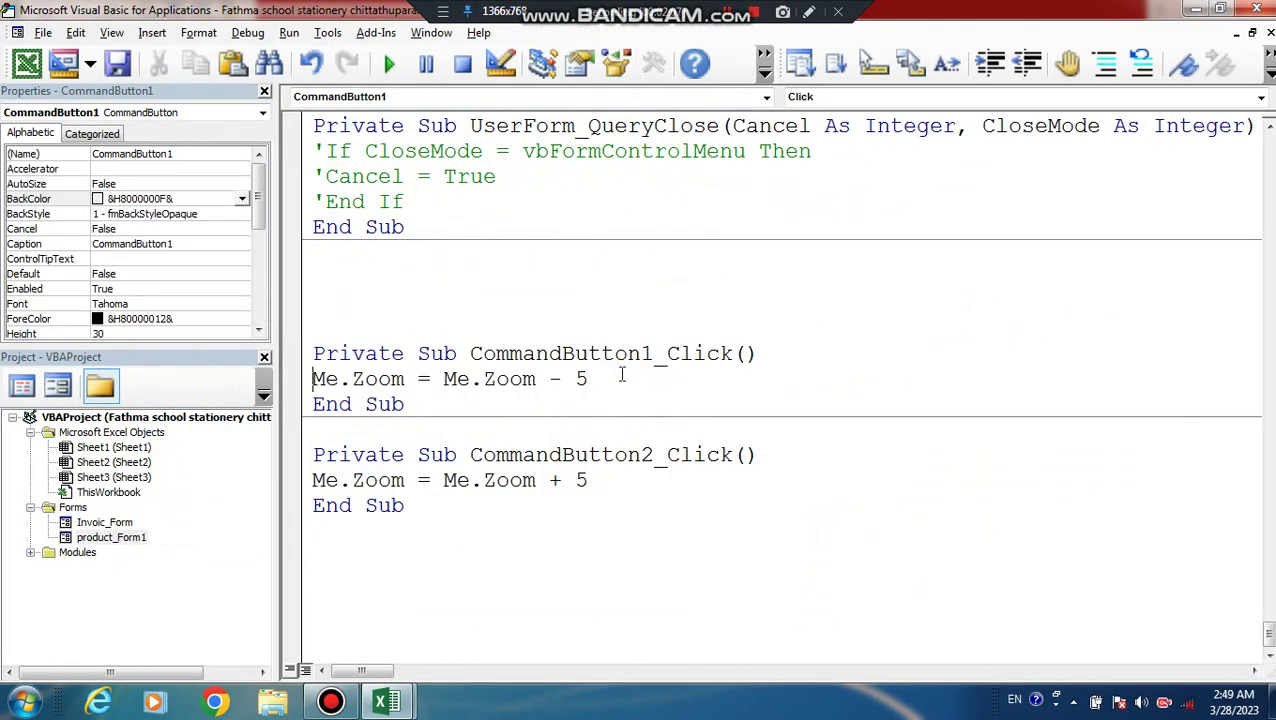
{"action": "key", "text": "Return"}
{"action": "key", "text": "Return"}
{"action": "key", "text": "Return"}
{"action": "scroll", "coordinate": [674, 435], "scroll_direction": "down", "scroll_amount": 1}
{"action": "left_click", "coordinate": [614, 474]}
{"action": "key", "text": "Return"}
{"action": "key", "text": "Return"}
{"action": "key", "text": "Return"}
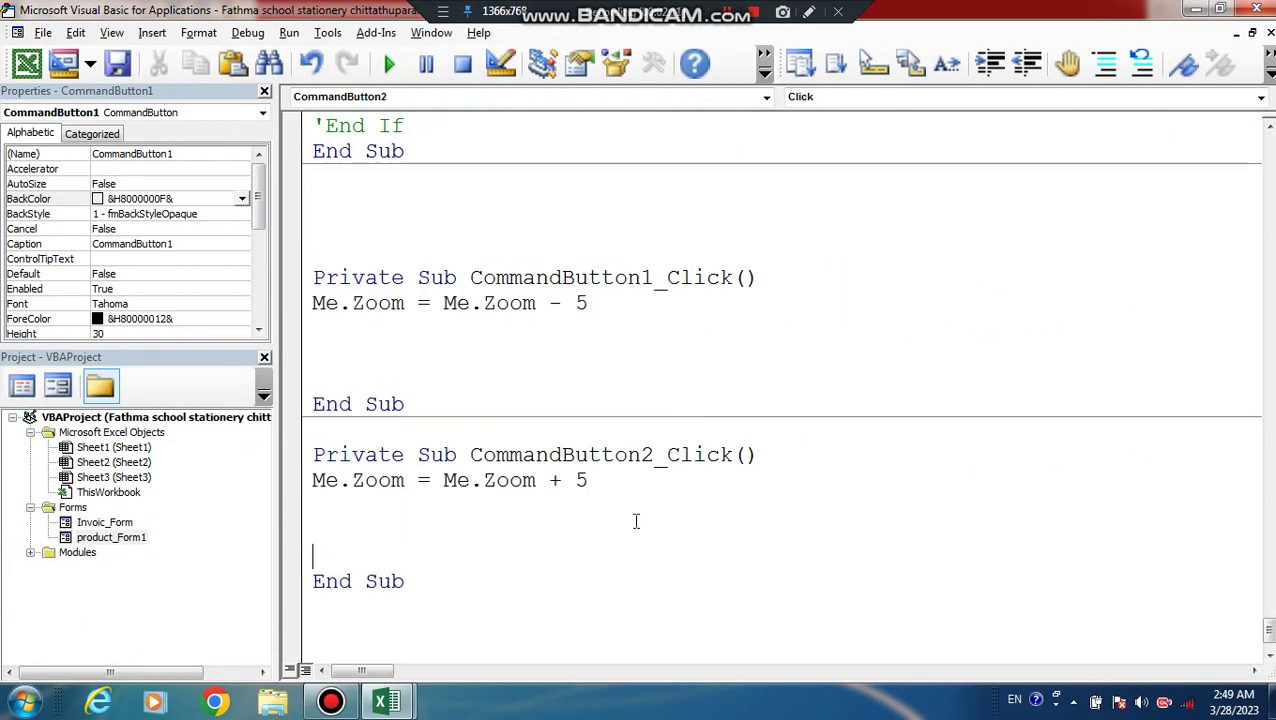
{"action": "left_click", "coordinate": [337, 340]}
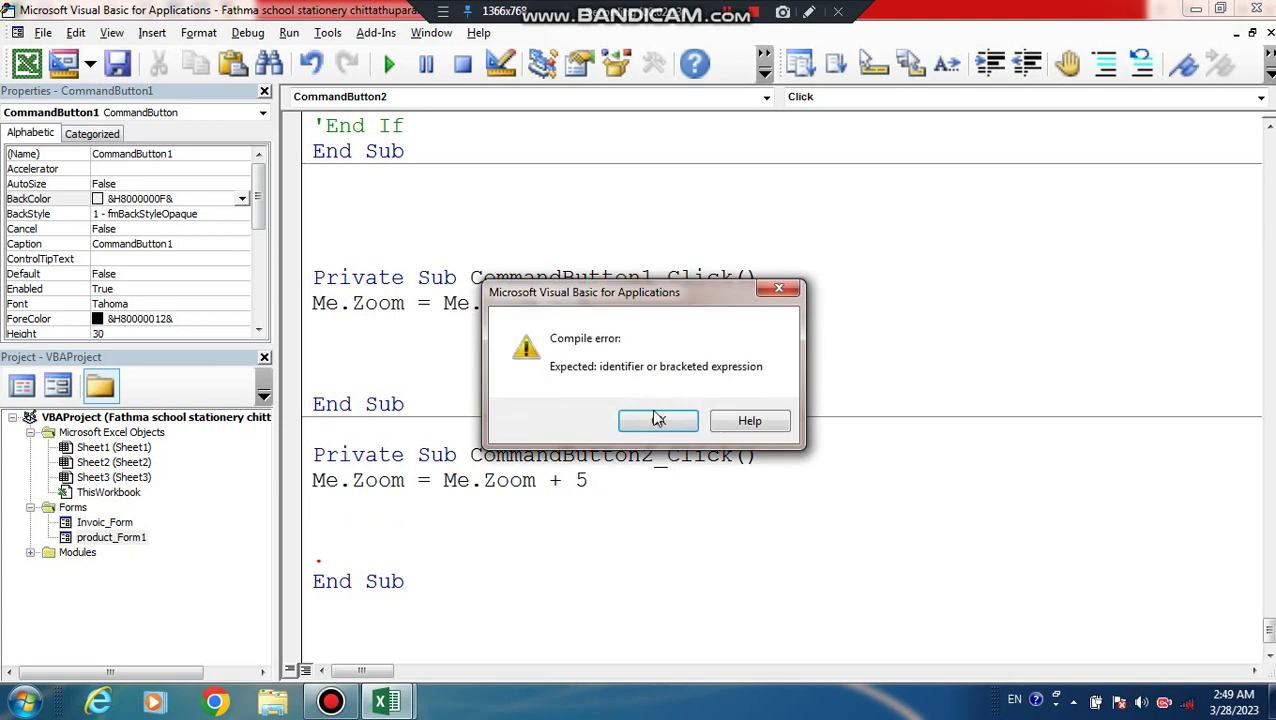
{"action": "left_click", "coordinate": [658, 421]}
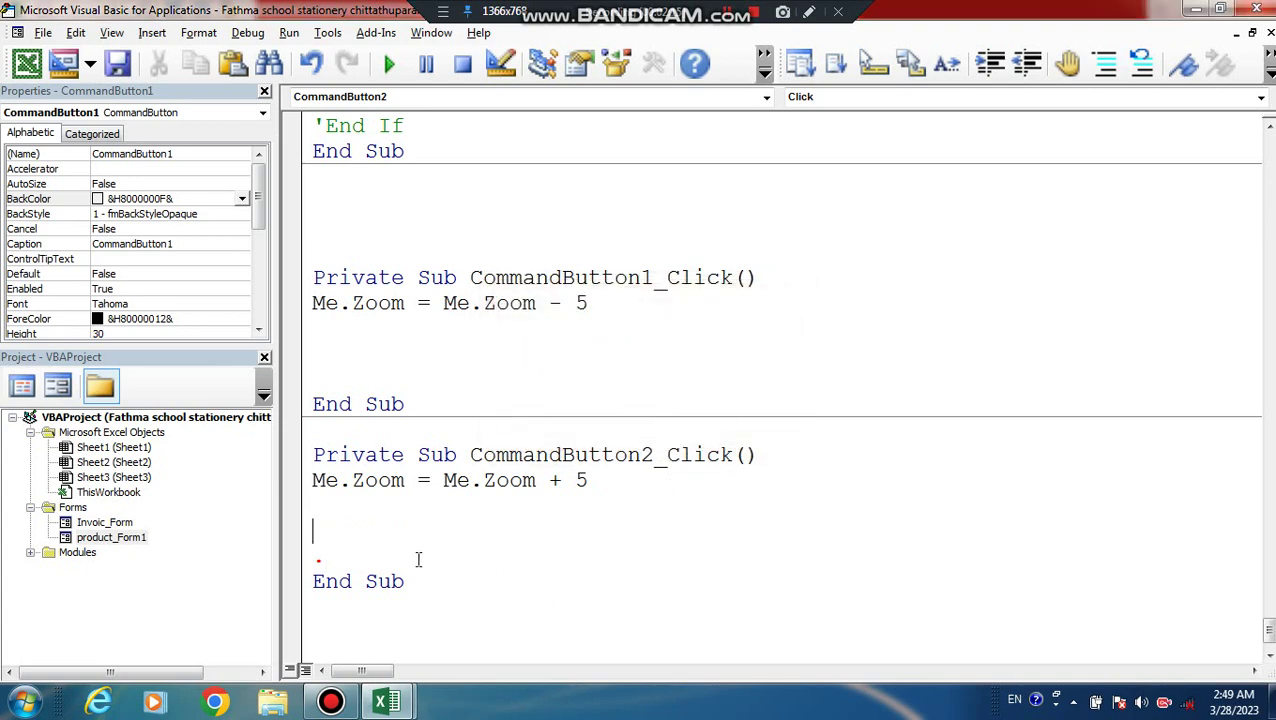
{"action": "left_click_drag", "start_coordinate": [327, 557], "coordinate": [305, 557]}
{"action": "key", "text": "Delete"}
Step: Write a Me.Width = Me.Width line in CommandButton1_Click
{"action": "type", "text": "me."}
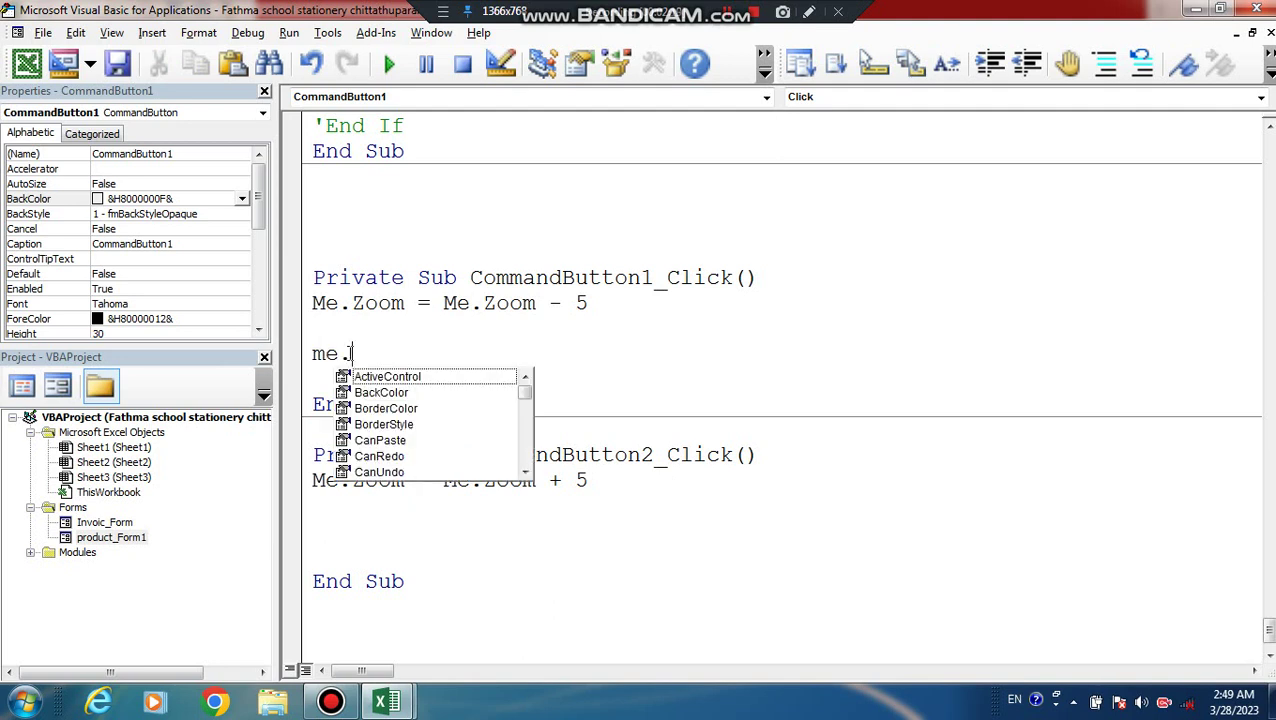
{"action": "type", "text": "w"}
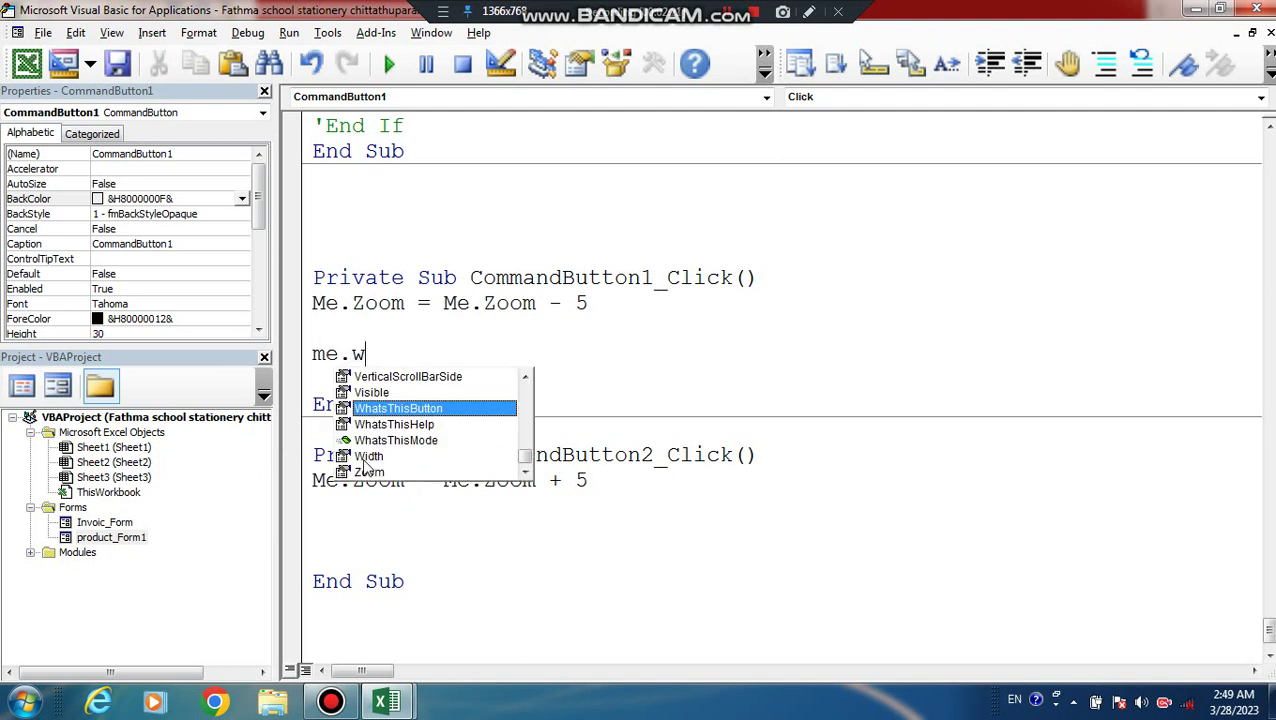
{"action": "double_click", "coordinate": [362, 456]}
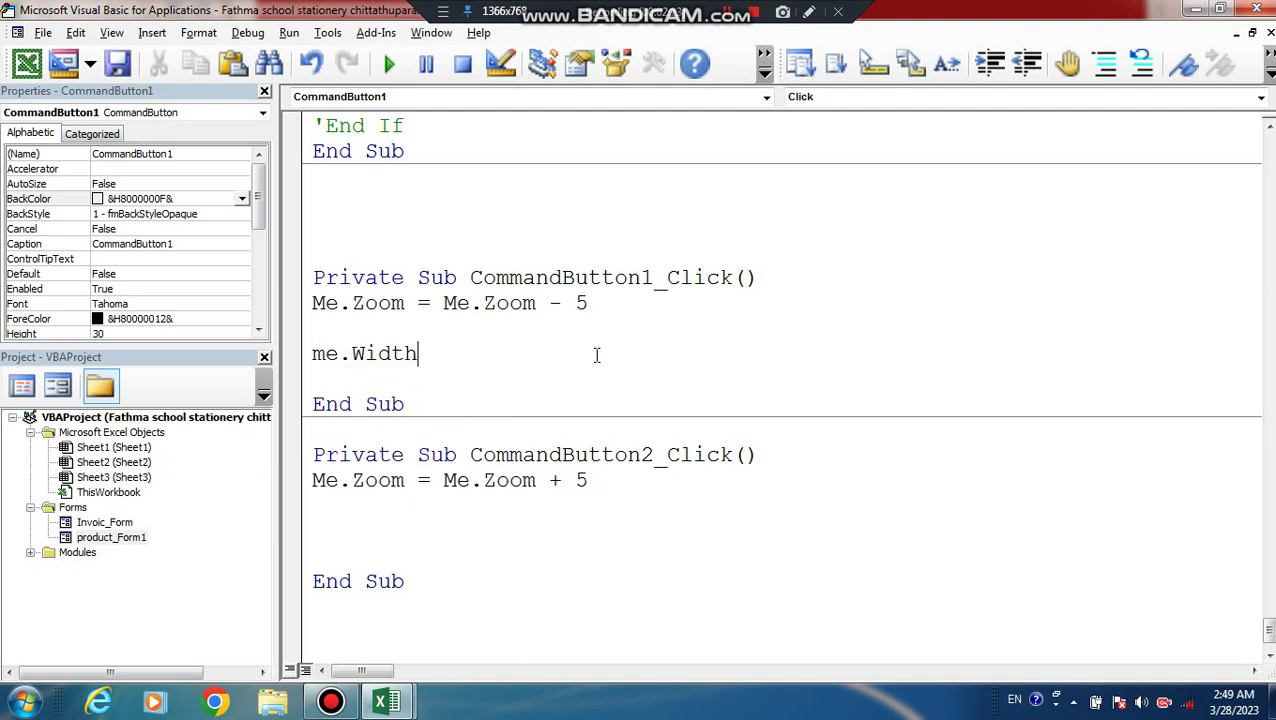
{"action": "type", "text": "=me"}
{"action": "type", "text": ".w"}
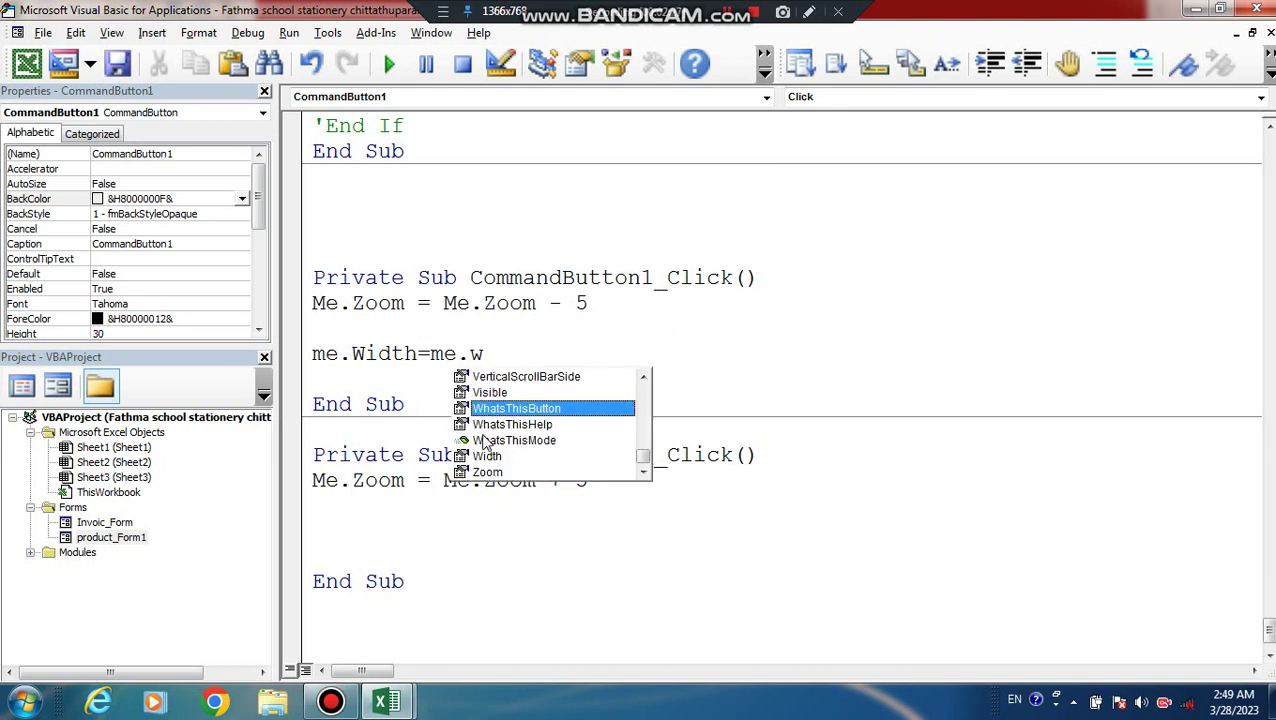
{"action": "double_click", "coordinate": [498, 456]}
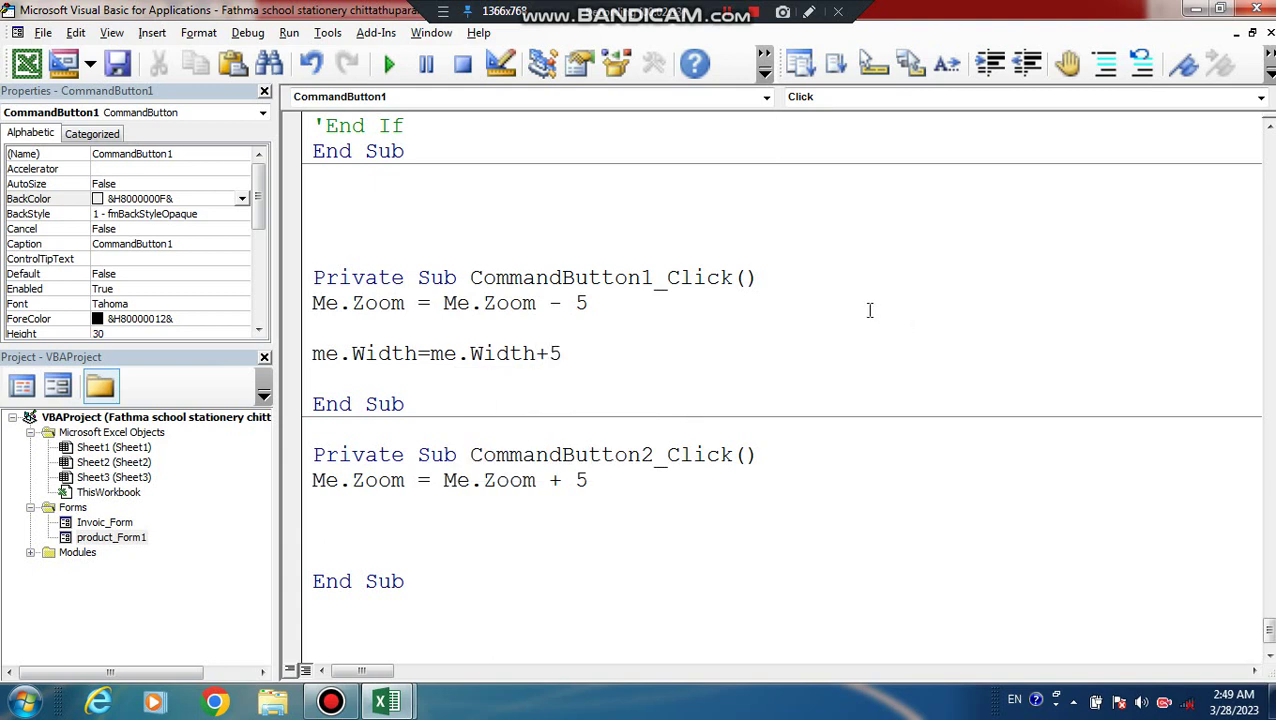
{"action": "left_click", "coordinate": [634, 372]}
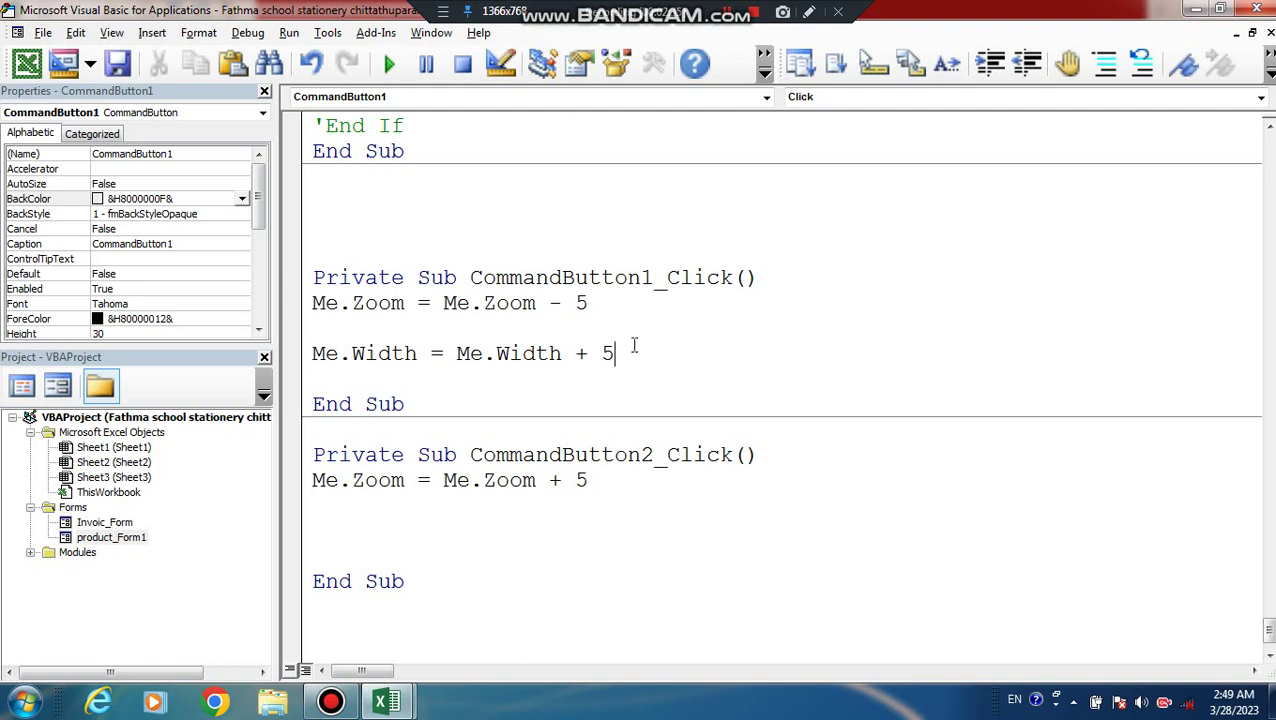
Step: Add a Me.Height = Me.Height line below the Width line
{"action": "key", "text": "Return"}
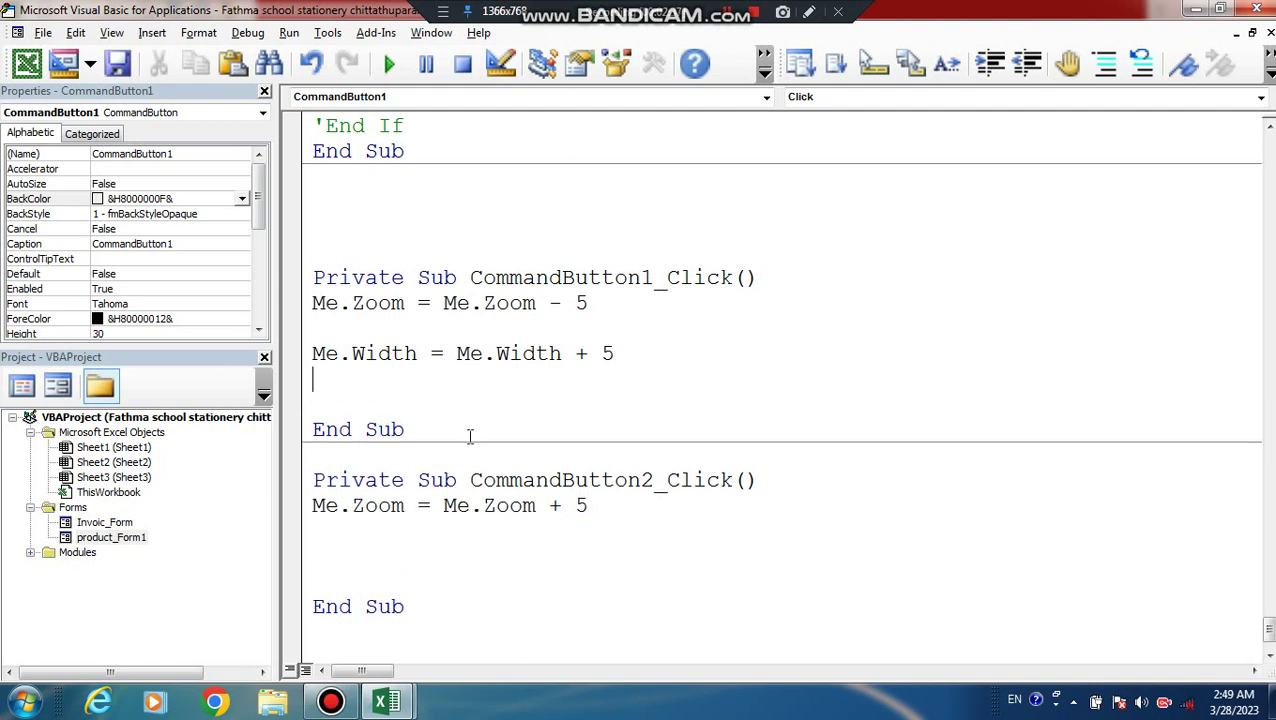
{"action": "type", "text": "me.h"}
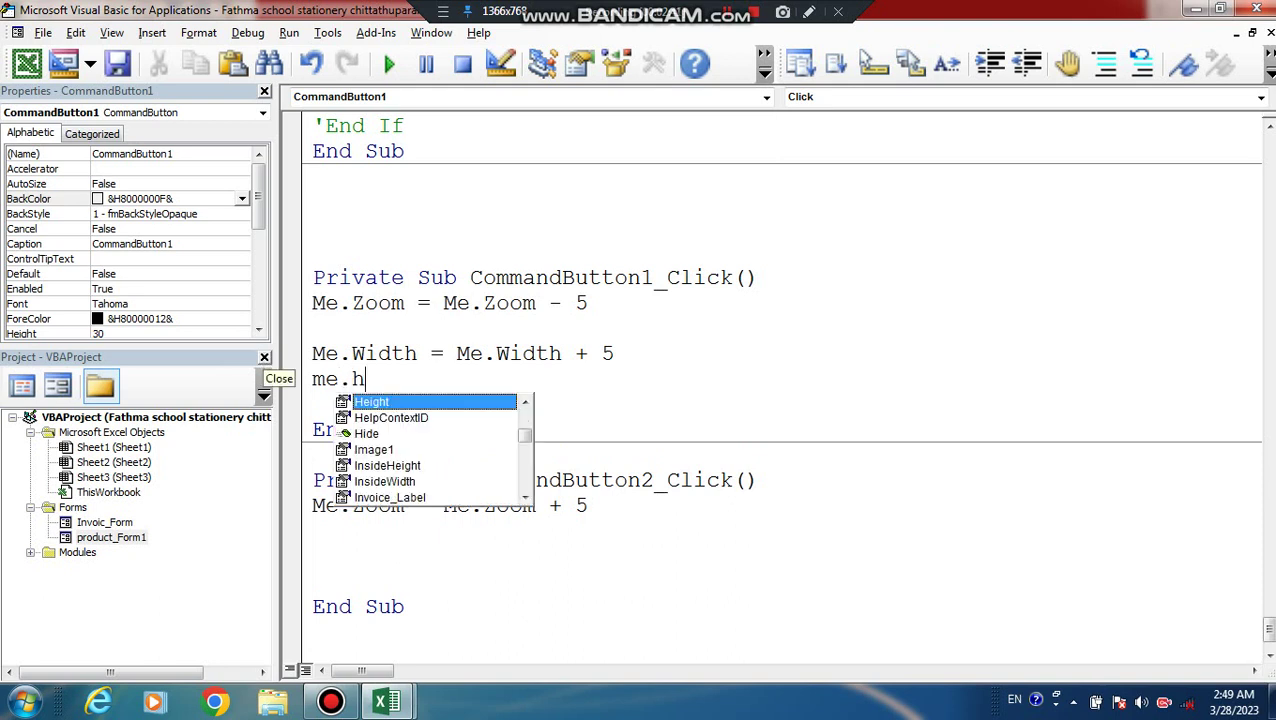
{"action": "double_click", "coordinate": [364, 404]}
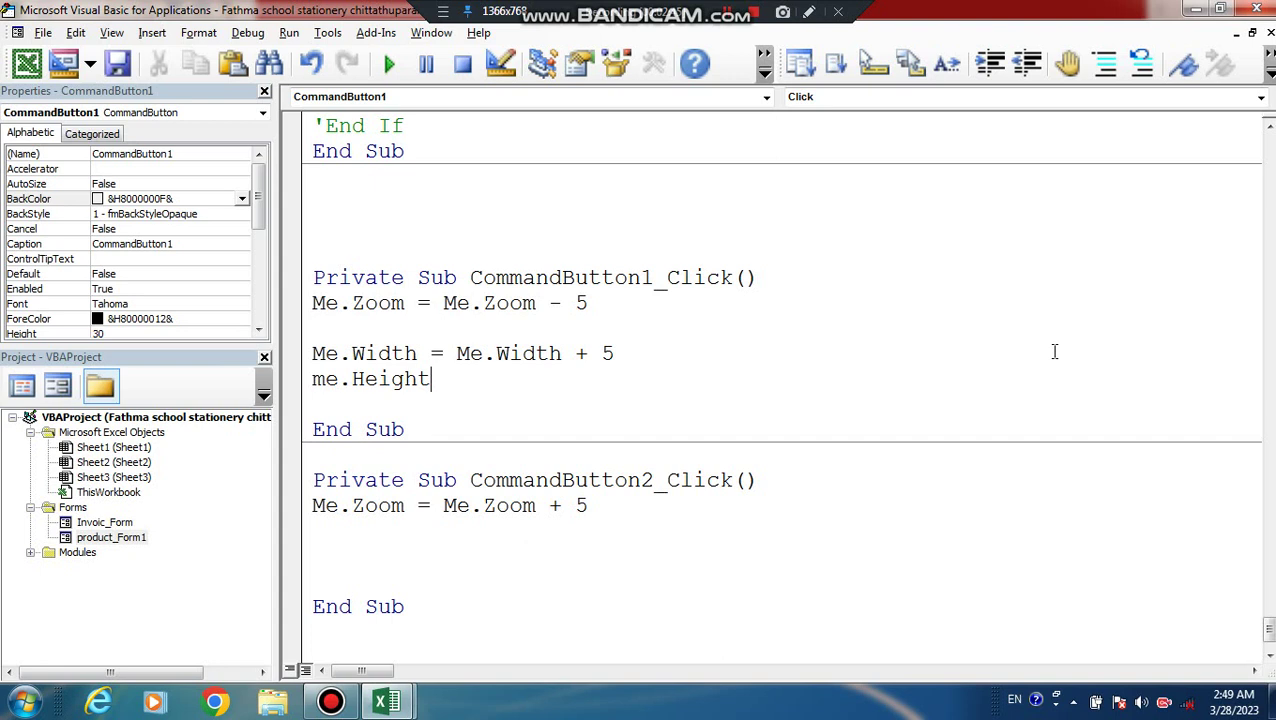
{"action": "type", "text": "= me"}
{"action": "type", "text": ".Heigh"}
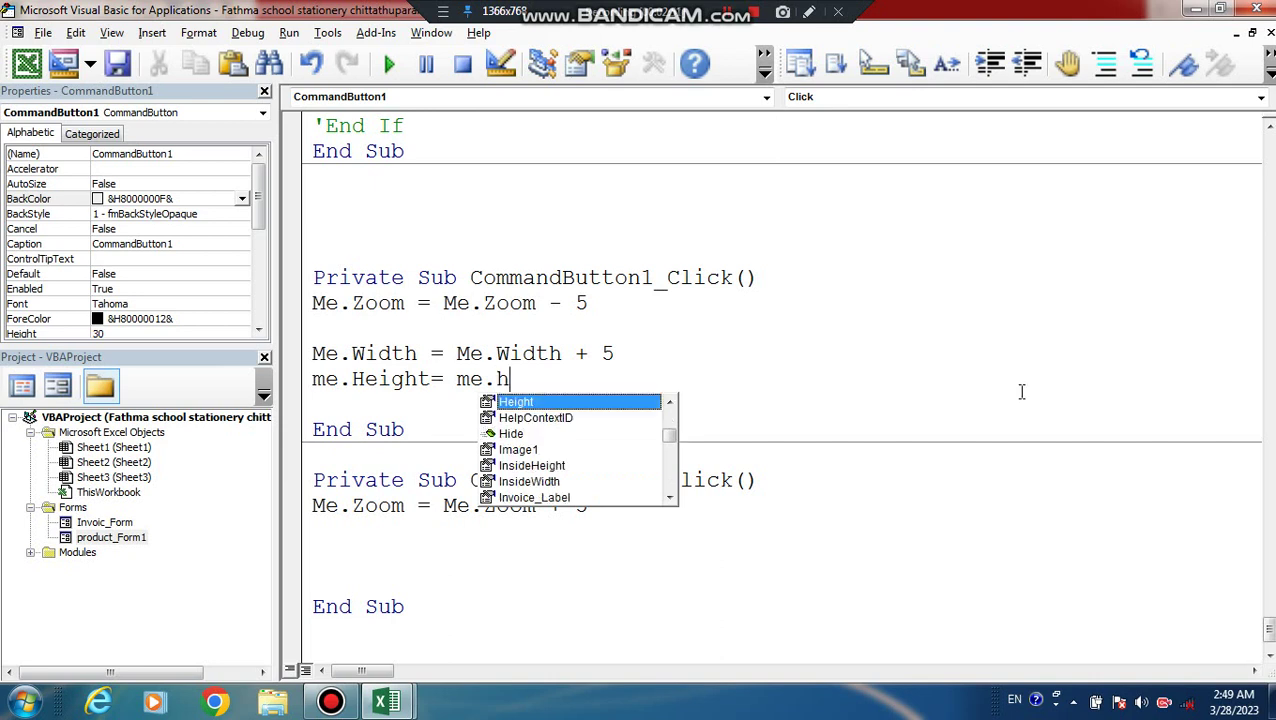
{"action": "double_click", "coordinate": [528, 402]}
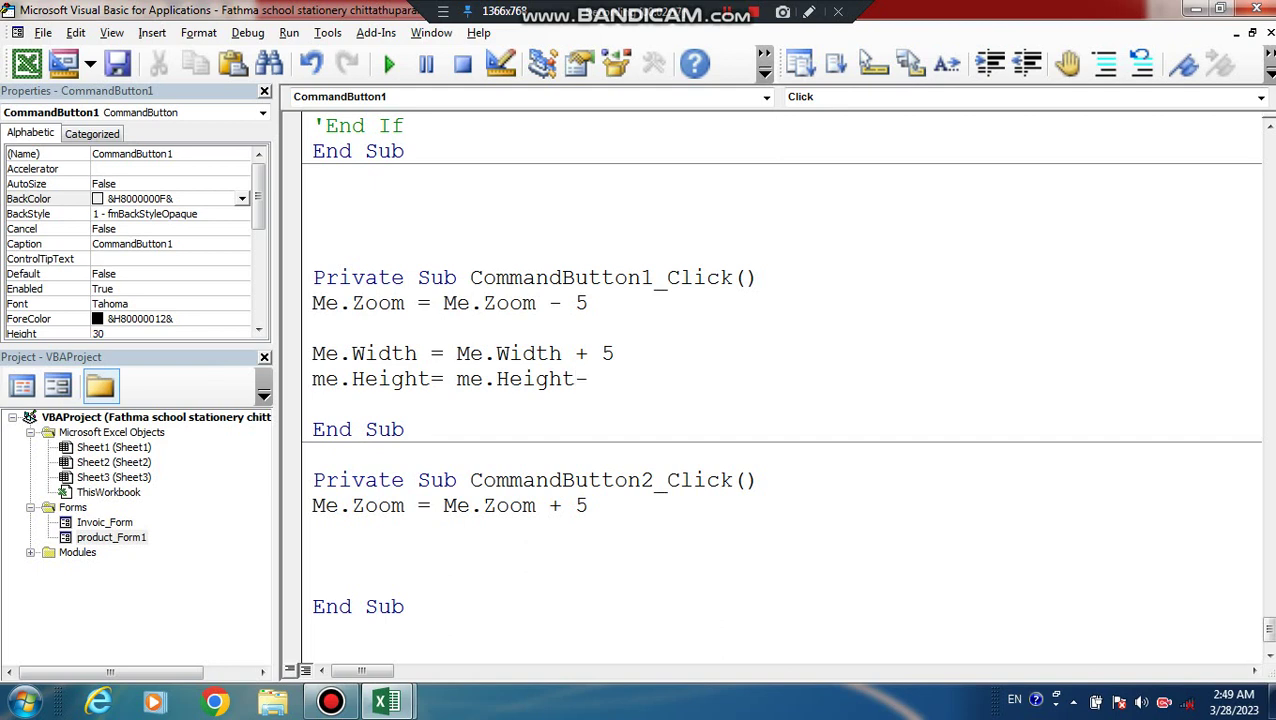
Step: Change the Width line's plus sign to -5
{"action": "double_click", "coordinate": [581, 354]}
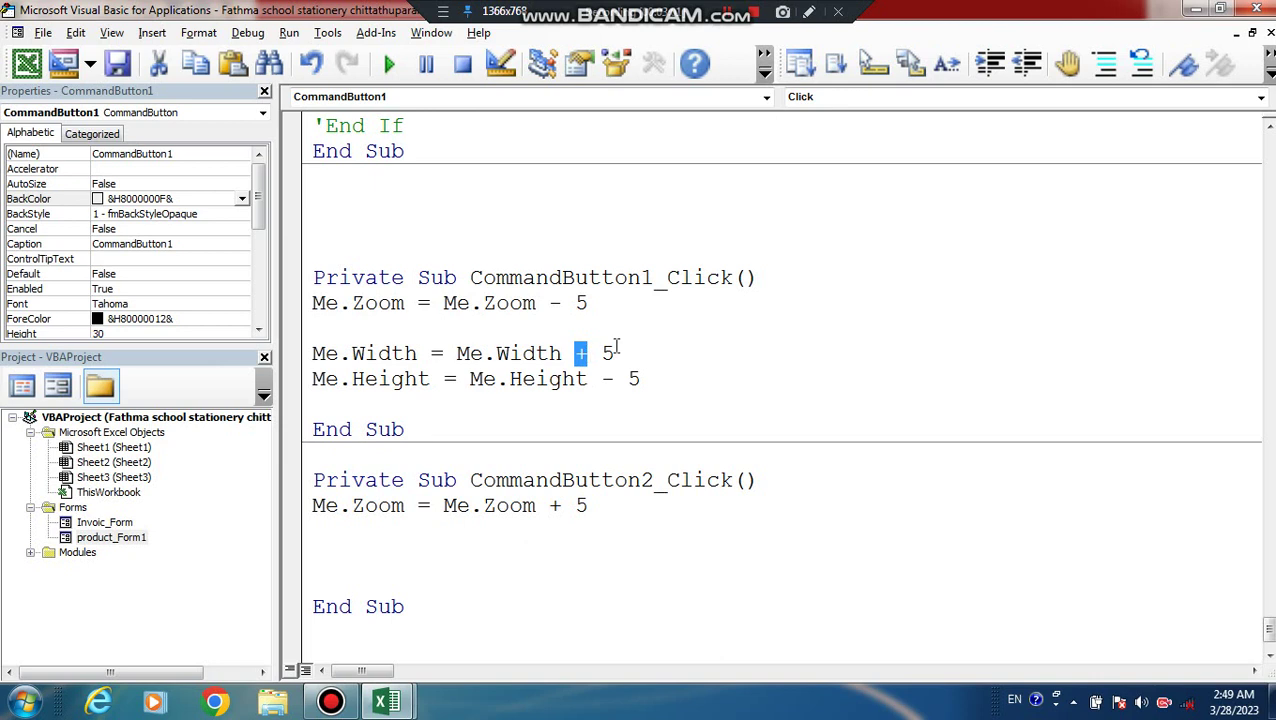
{"action": "type", "text": "-5"}
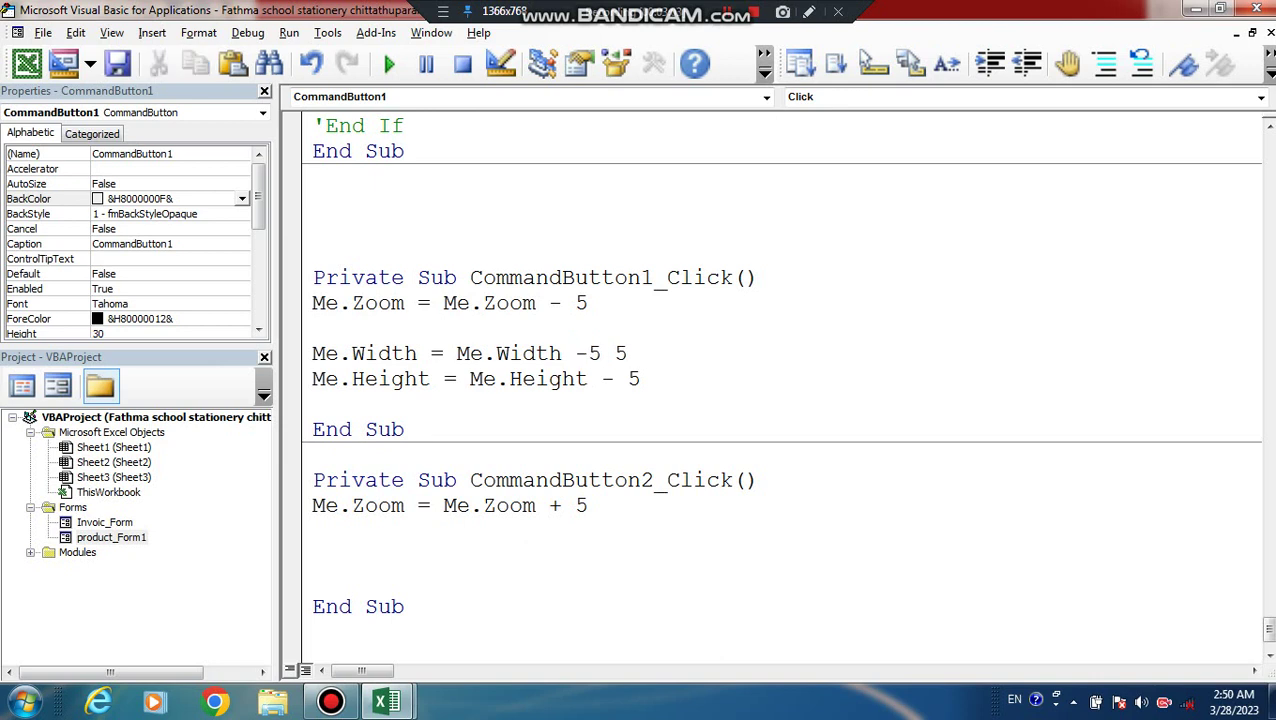
{"action": "double_click", "coordinate": [620, 350]}
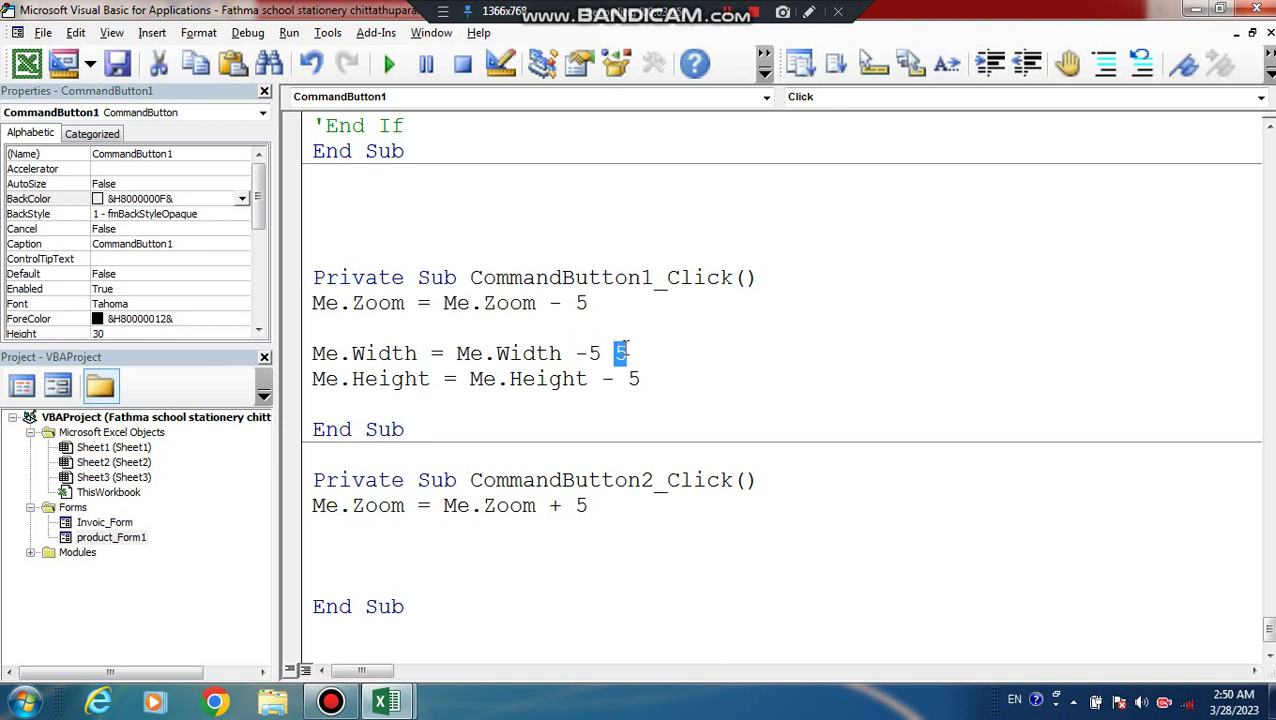
Step: Remove the stray 5 from the Width line and copy CommandButton1's Width and Height lines
{"action": "key", "text": "BackSpace"}
{"action": "scroll", "coordinate": [645, 385], "scroll_direction": "down", "scroll_amount": 1}
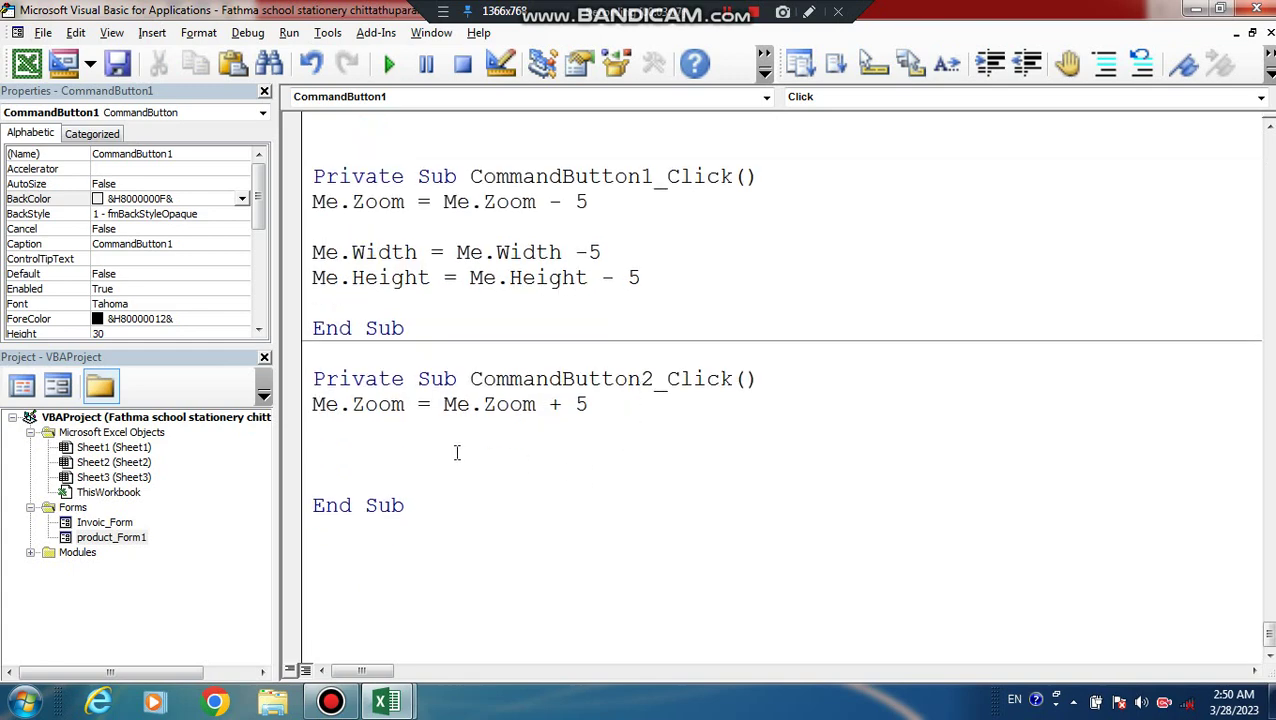
{"action": "left_click_drag", "start_coordinate": [660, 285], "coordinate": [323, 268]}
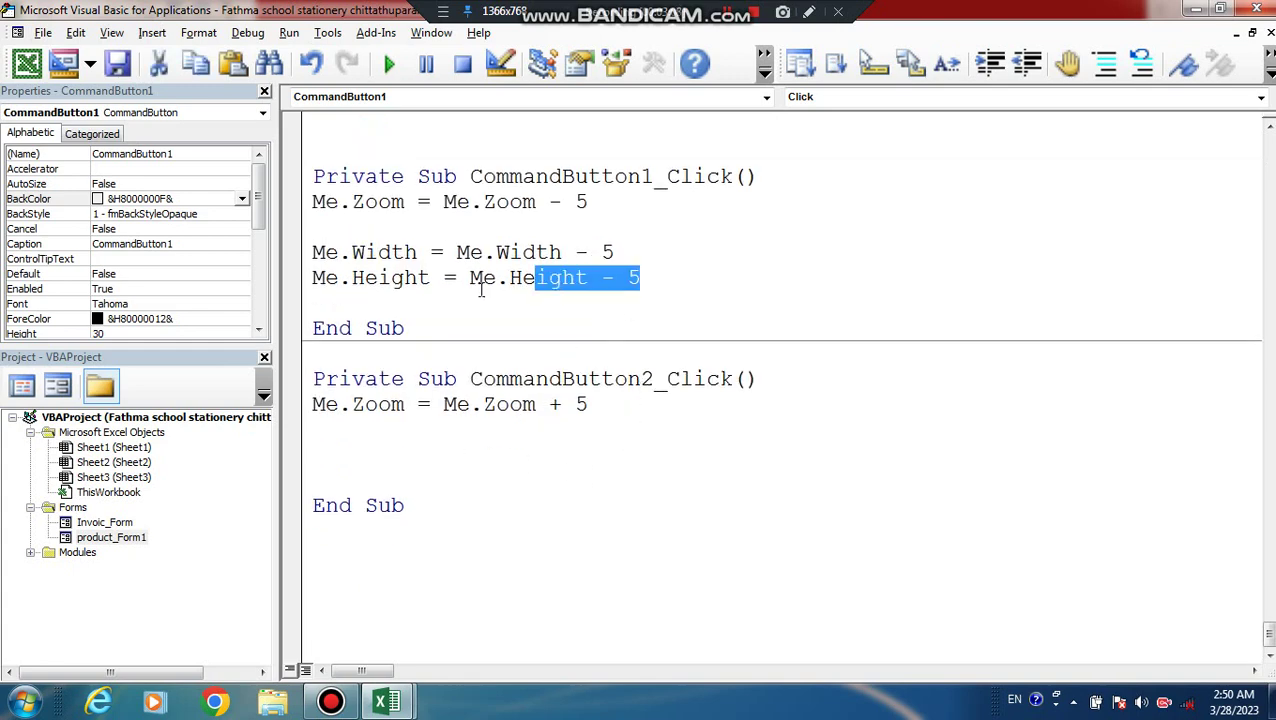
{"action": "right_click", "coordinate": [330, 265]}
{"action": "left_click", "coordinate": [389, 296]}
Step: Paste the Width and Height lines into CommandButton2_Click, changing both minus signs to plus
{"action": "left_click", "coordinate": [350, 460]}
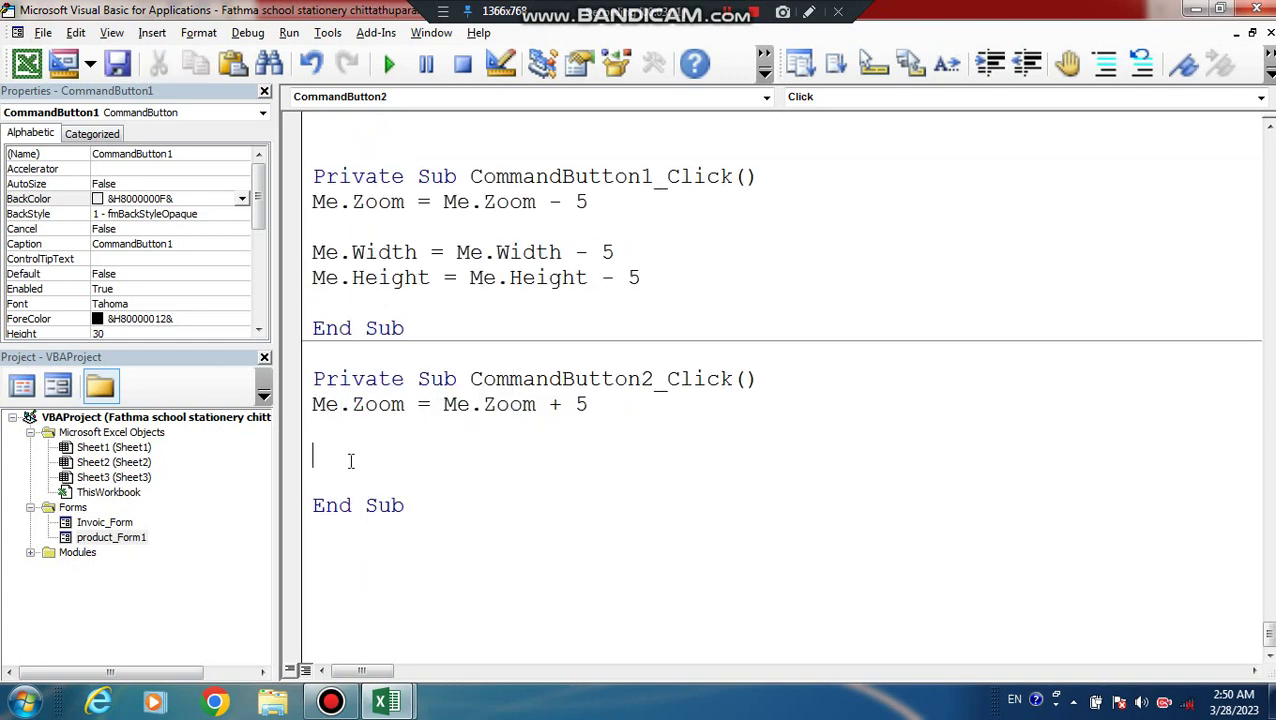
{"action": "right_click", "coordinate": [350, 460]}
{"action": "left_click", "coordinate": [414, 210]}
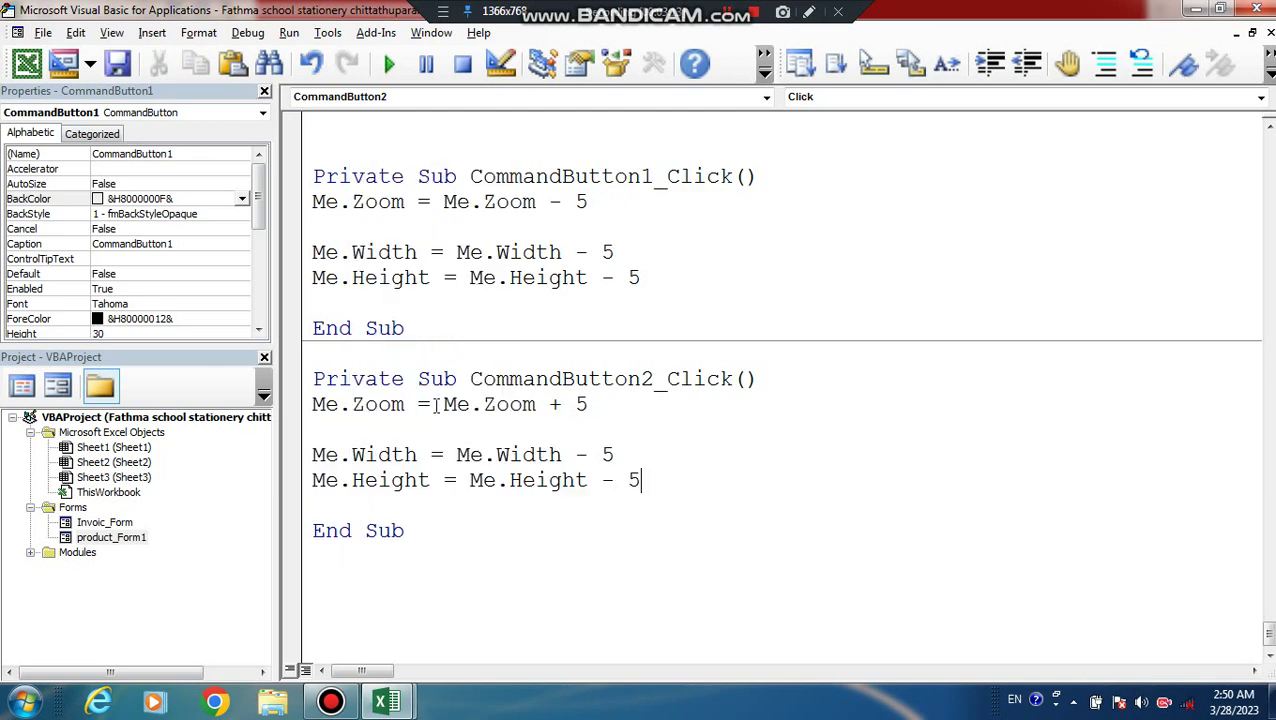
{"action": "double_click", "coordinate": [579, 455]}
{"action": "type", "text": "+"}
{"action": "double_click", "coordinate": [607, 480]}
{"action": "type", "text": "+"}
{"action": "left_click", "coordinate": [708, 500]}
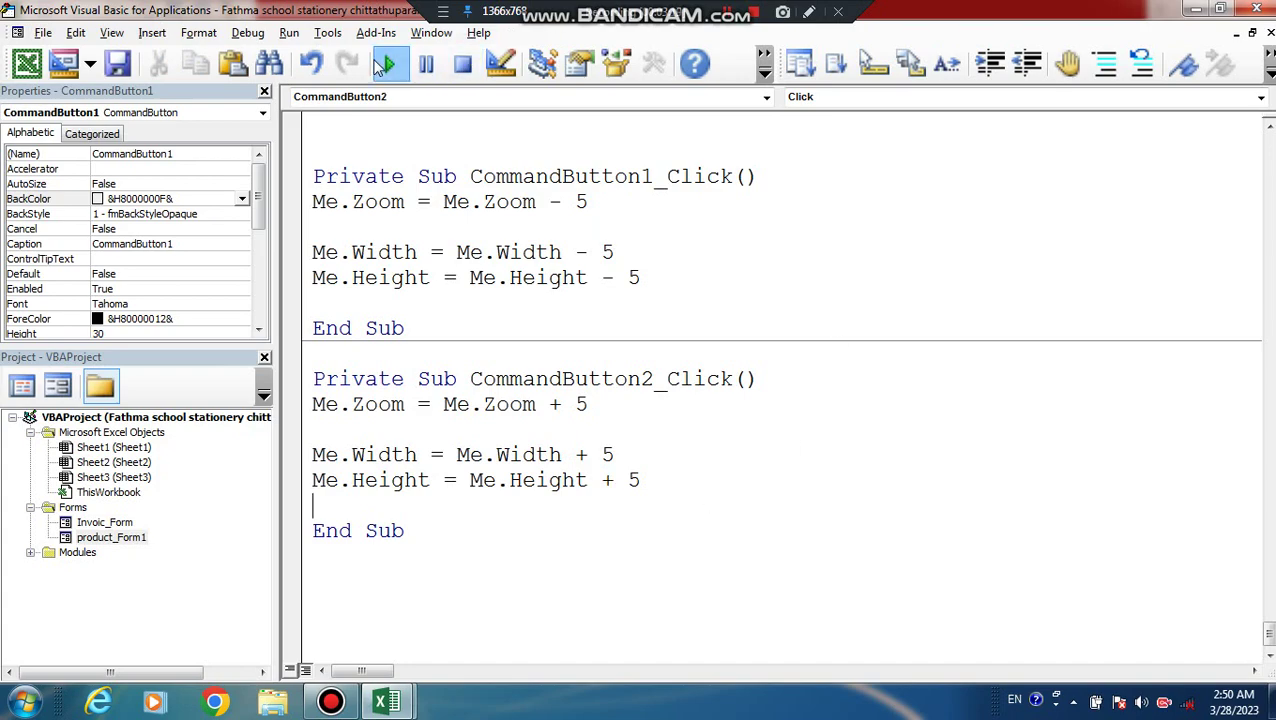
Step: Run the form, shrink and enlarge the whole window several times with the buttons, then close it
{"action": "left_click", "coordinate": [380, 62]}
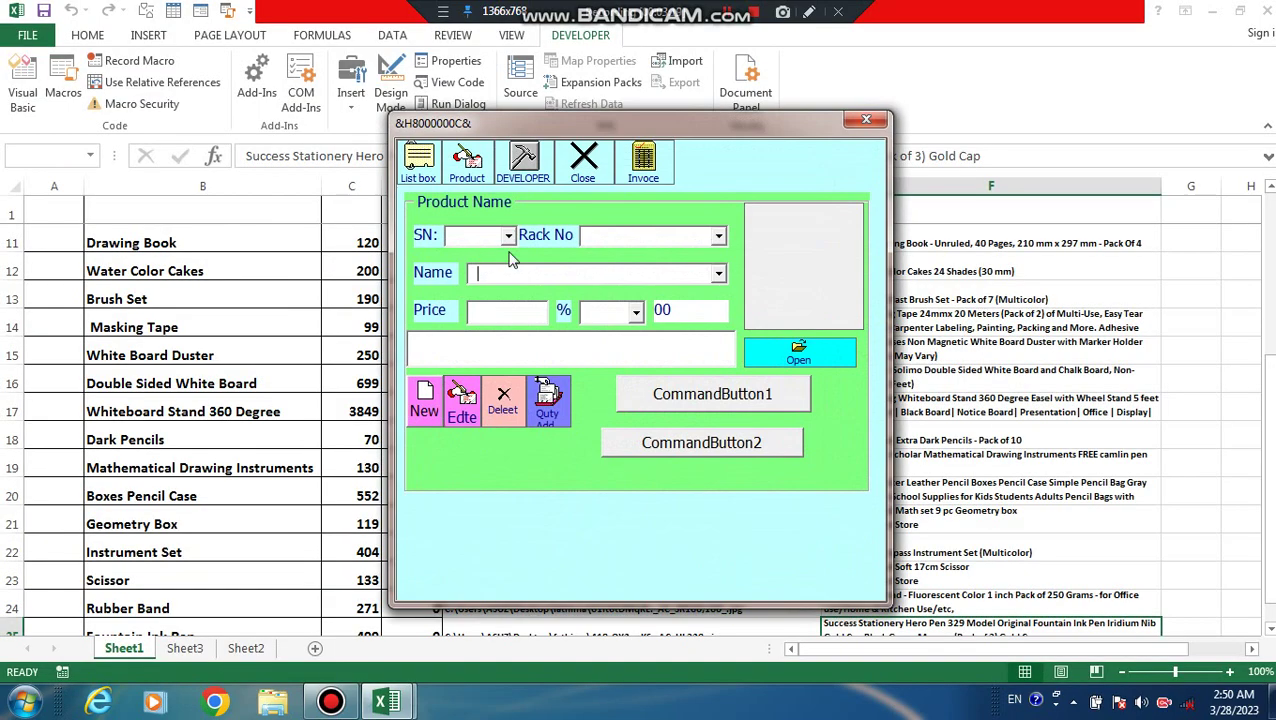
{"action": "left_click", "coordinate": [670, 395]}
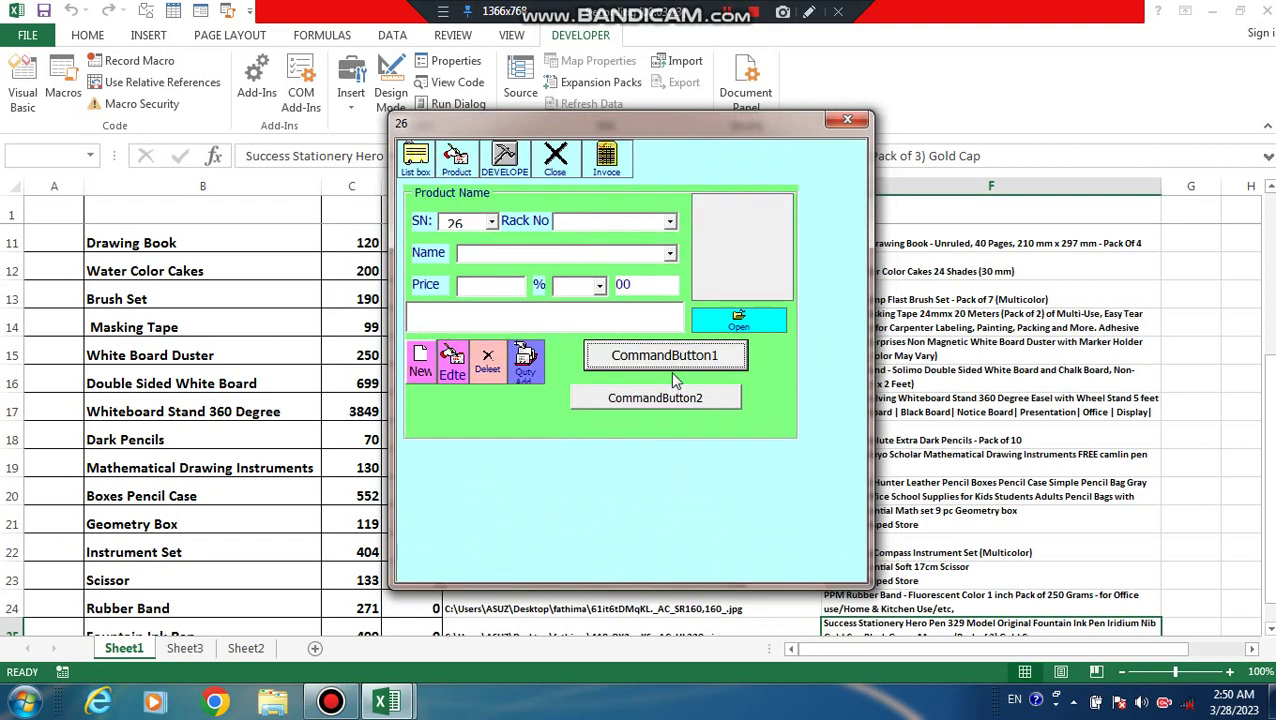
{"action": "left_click", "coordinate": [672, 368]}
{"action": "left_click", "coordinate": [662, 338]}
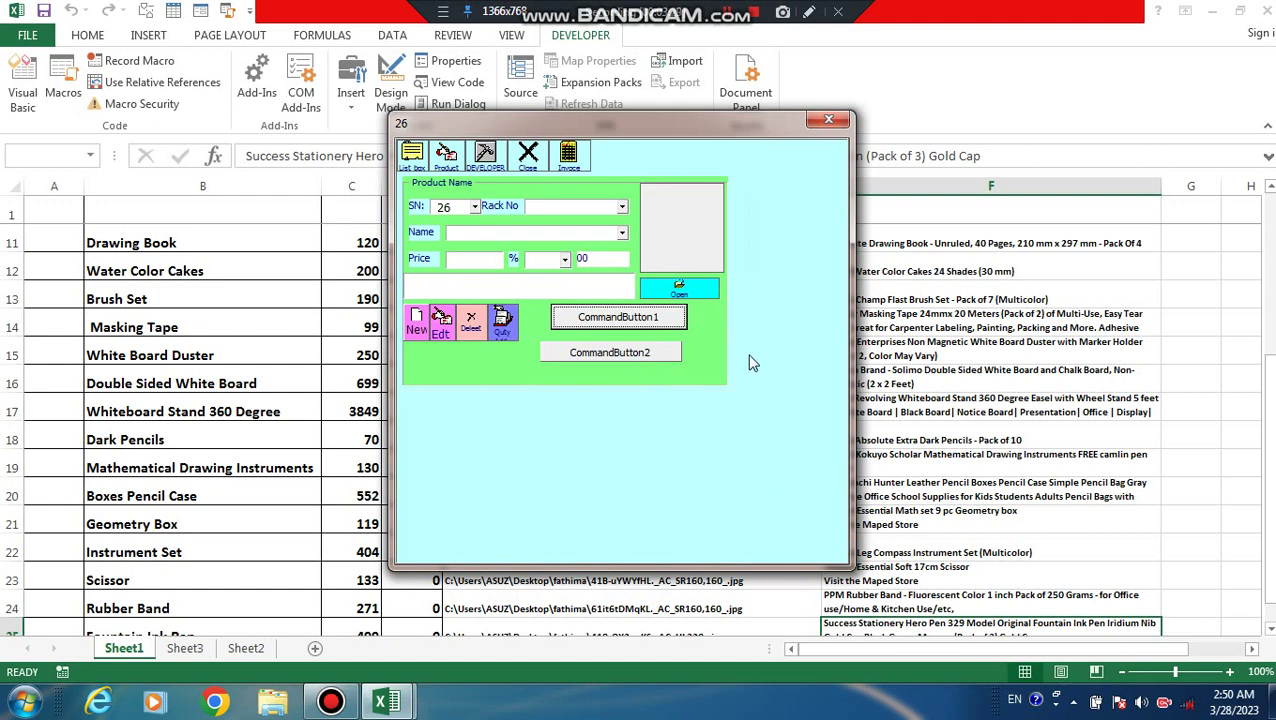
{"action": "left_click", "coordinate": [620, 352]}
{"action": "left_click", "coordinate": [622, 390]}
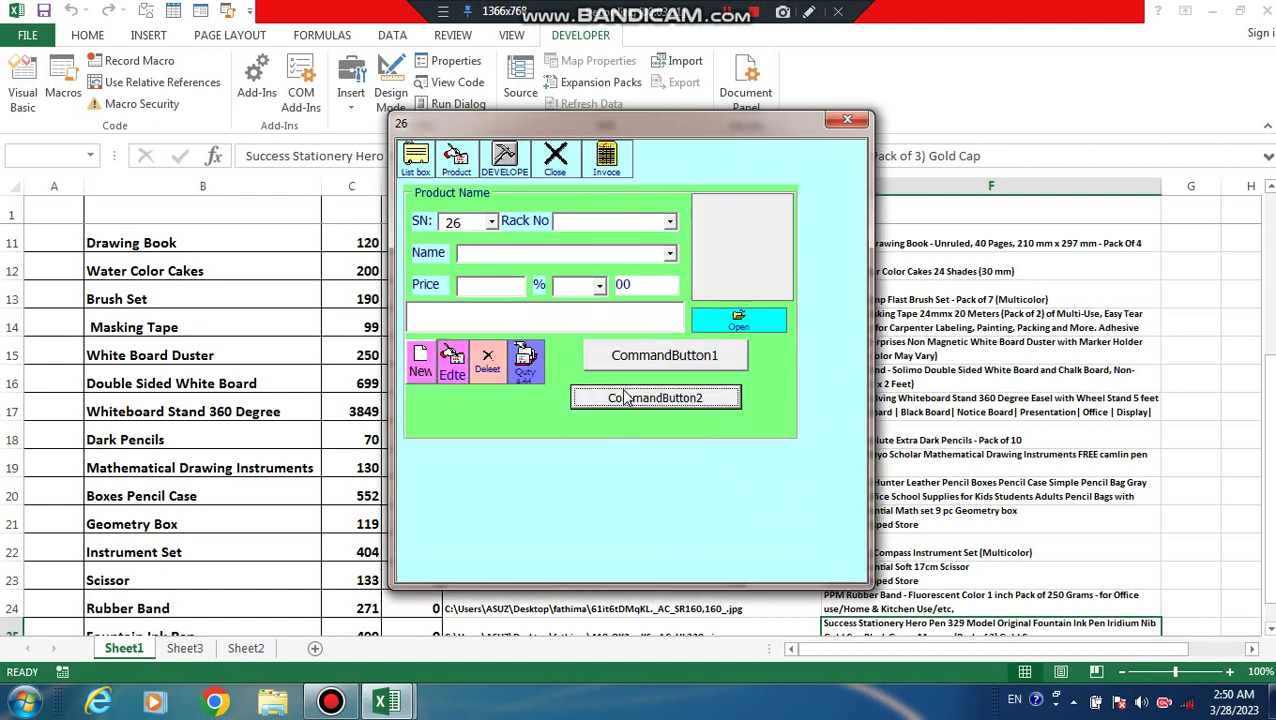
{"action": "left_click", "coordinate": [628, 400]}
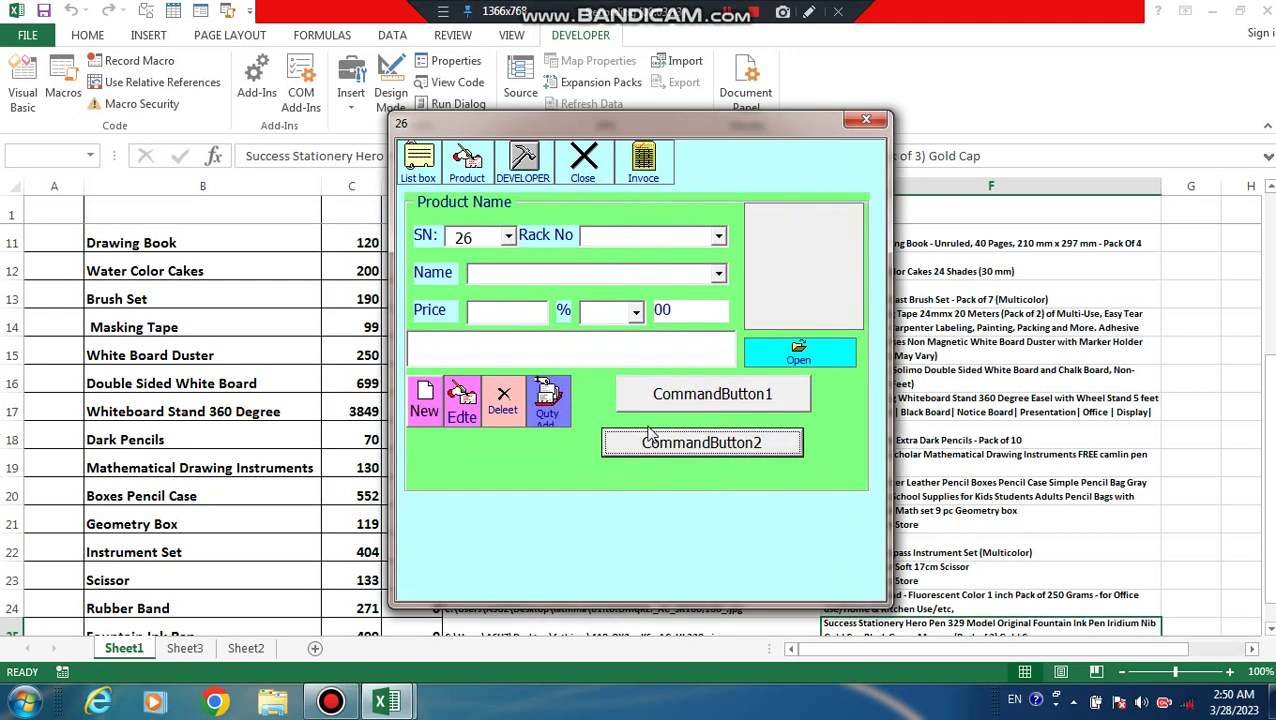
{"action": "left_click", "coordinate": [650, 445]}
{"action": "left_click", "coordinate": [636, 472]}
{"action": "left_click", "coordinate": [722, 433]}
{"action": "left_click", "coordinate": [706, 410]}
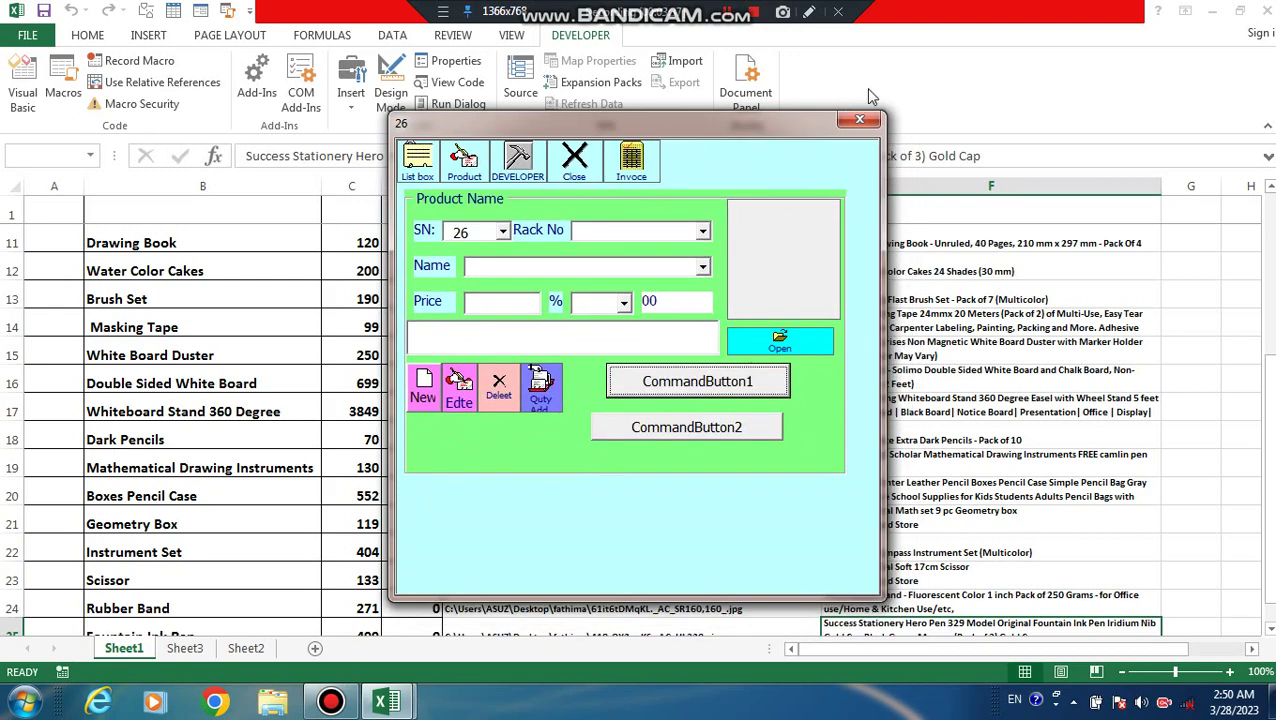
{"action": "left_click", "coordinate": [859, 119]}
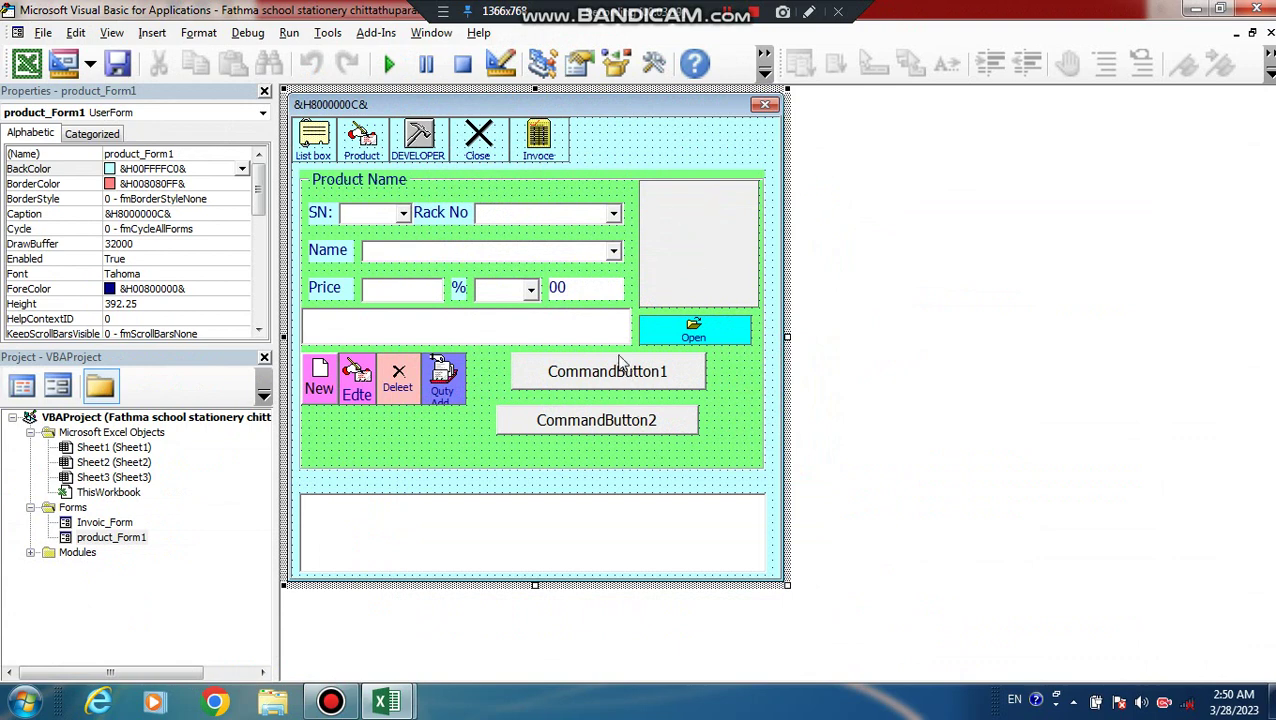
Step: Add blank lines after CommandButton1's Zoom and Height lines, and remove a stray % after the 5
{"action": "double_click", "coordinate": [612, 372]}
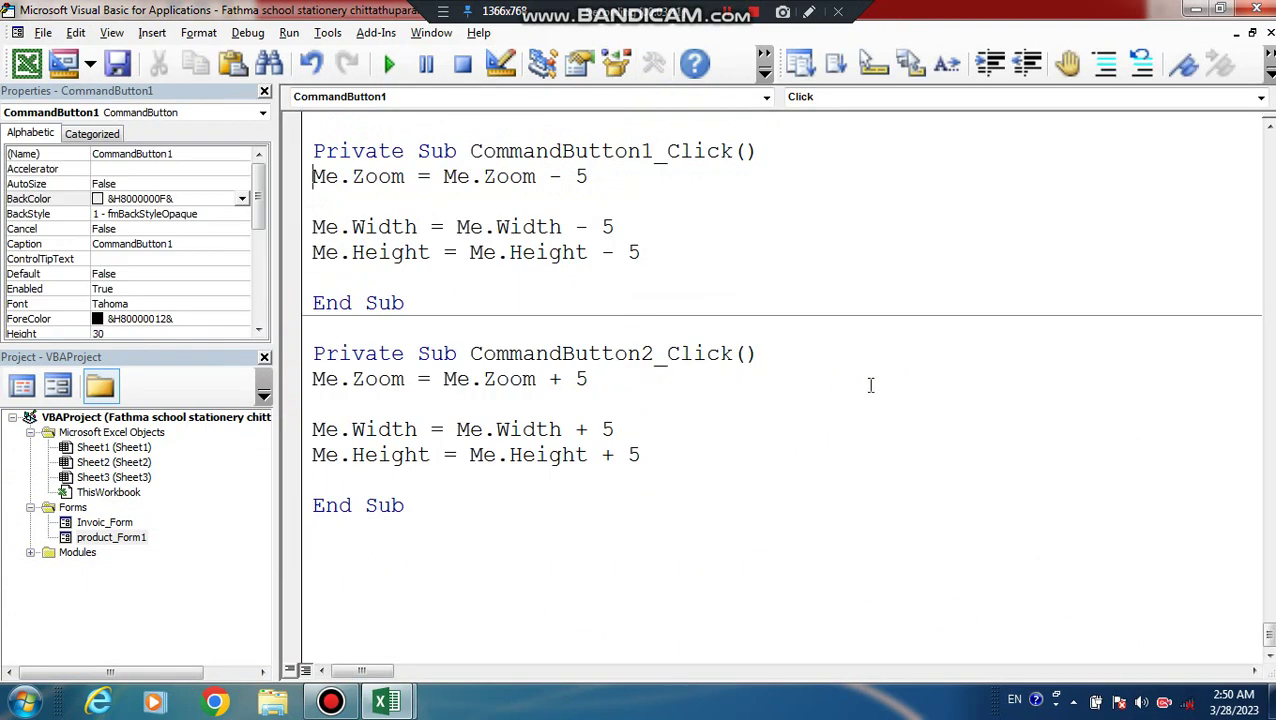
{"action": "left_click", "coordinate": [719, 262]}
{"action": "key", "text": "Return"}
{"action": "left_click", "coordinate": [588, 177]}
{"action": "key", "text": "Return"}
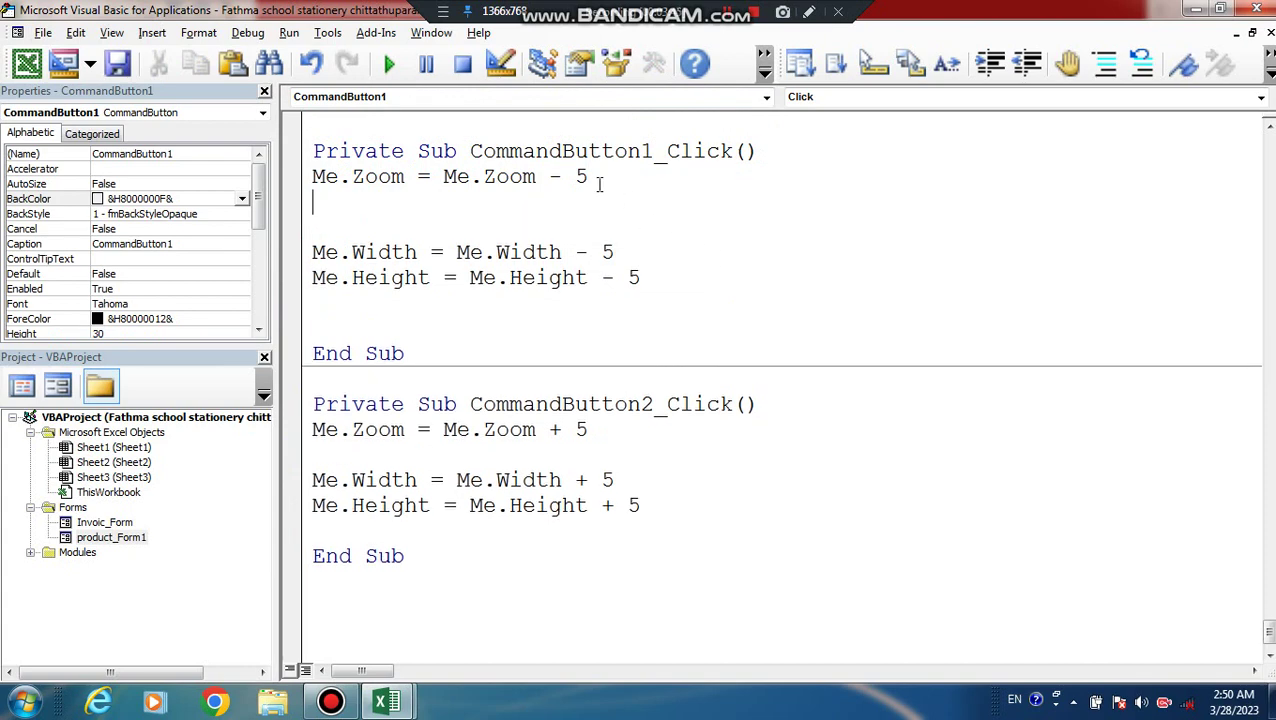
{"action": "left_click", "coordinate": [622, 180]}
{"action": "type", "text": "%"}
{"action": "left_click_drag", "start_coordinate": [589, 176], "coordinate": [601, 176]}
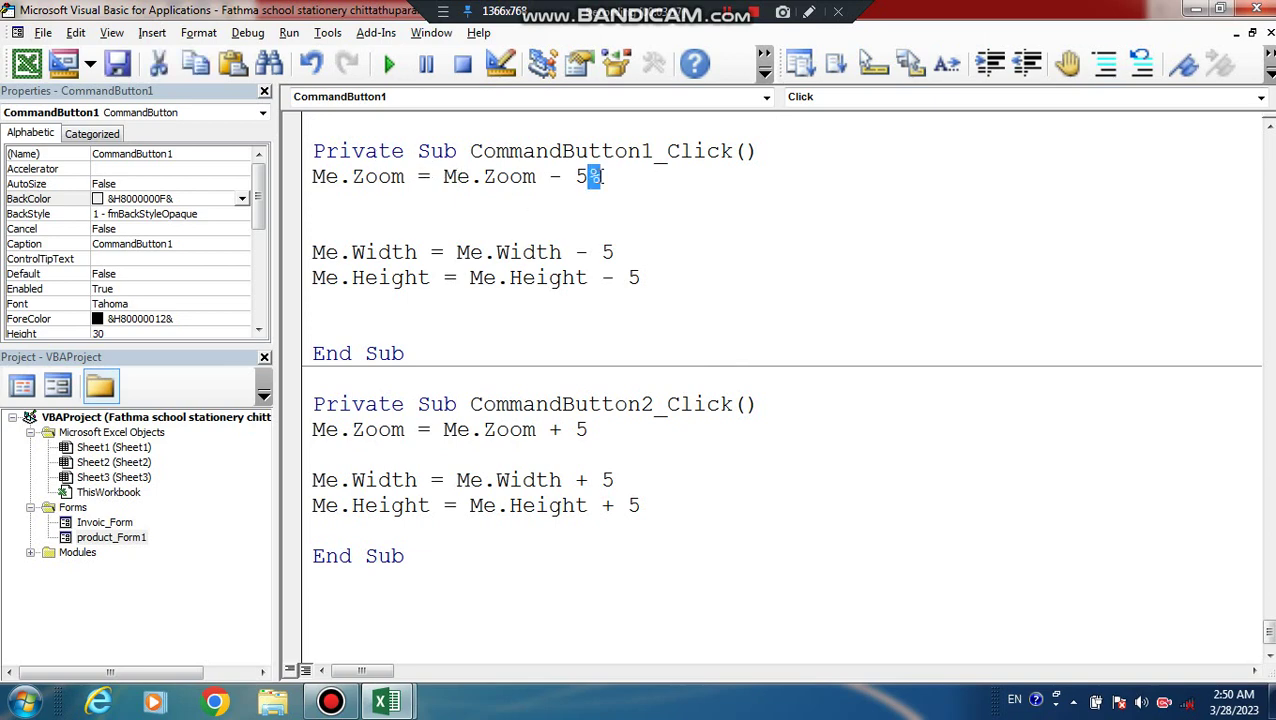
Step: Replace the minus signs with '/' in CommandButton1's Width and Height lines
{"action": "key", "text": "Delete"}
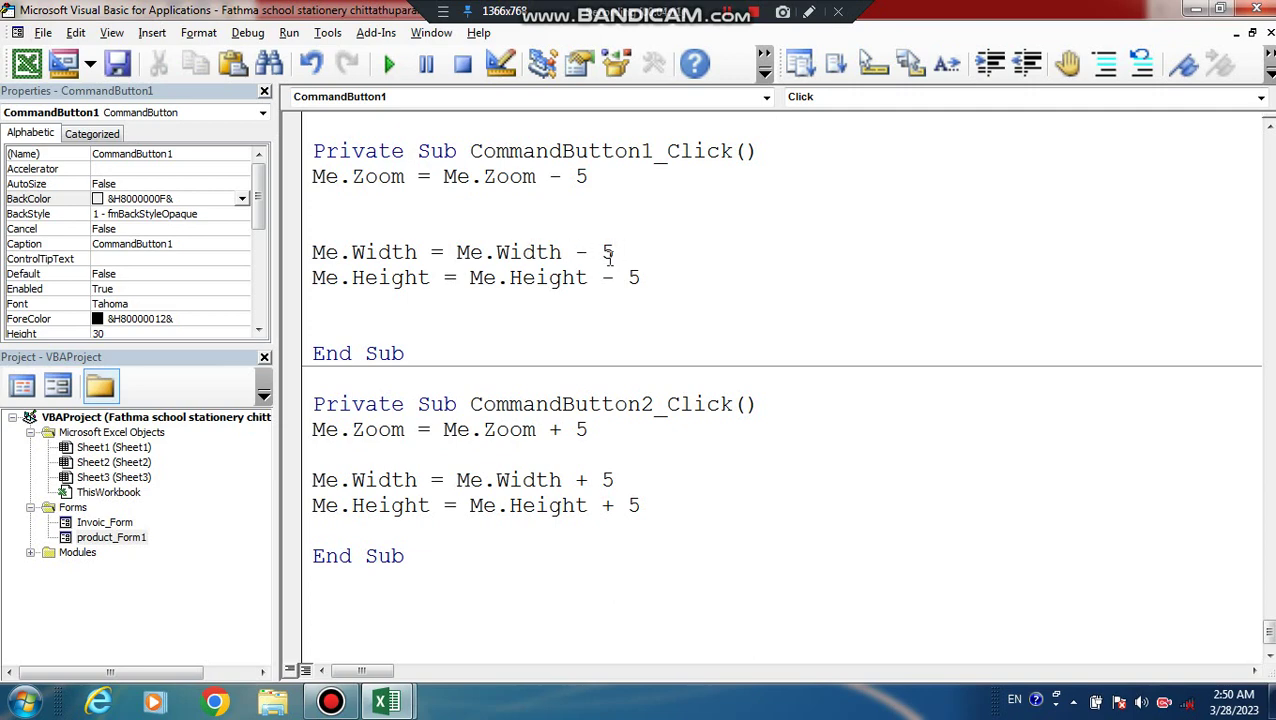
{"action": "left_click", "coordinate": [620, 254]}
{"action": "scroll", "coordinate": [540, 254], "scroll_direction": "down", "scroll_amount": 1}
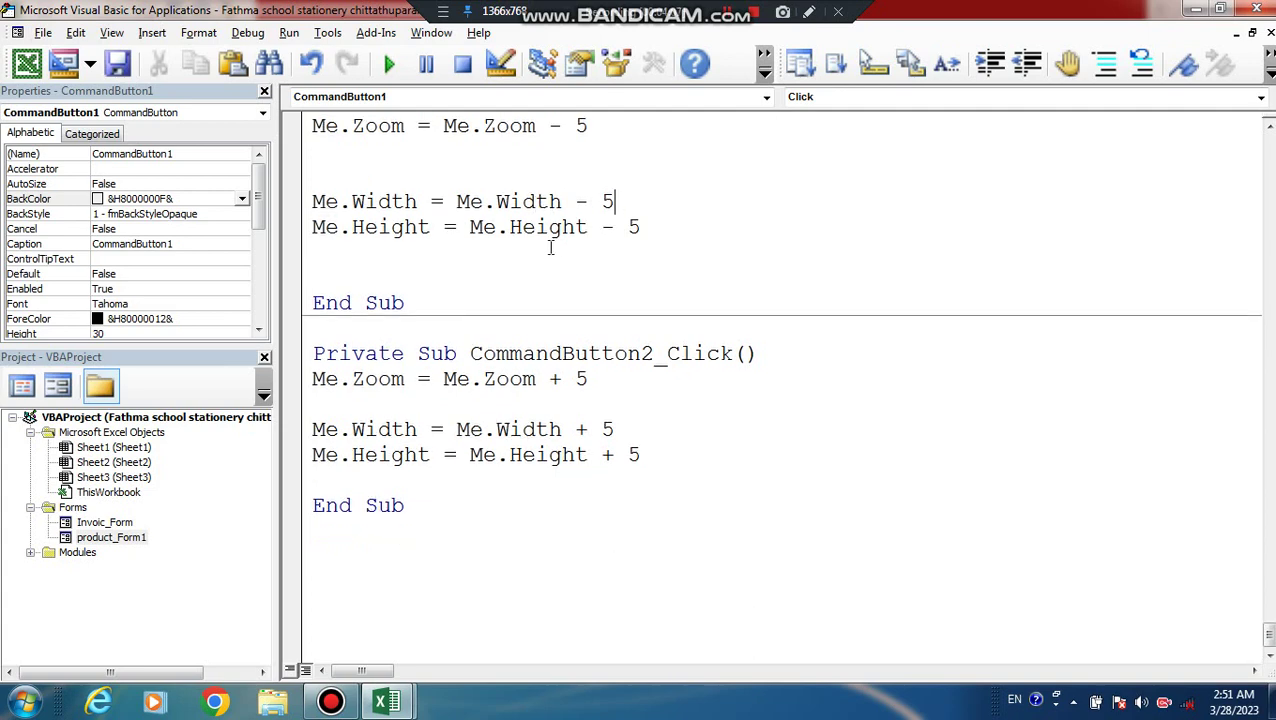
{"action": "mouse_move", "coordinate": [597, 203]}
{"action": "left_mouse_down"}
{"action": "mouse_move", "coordinate": [576, 203]}
{"action": "mouse_move", "coordinate": [601, 226]}
{"action": "left_mouse_up"}
{"action": "type", "text": "/ /"}
{"action": "left_click_drag", "start_coordinate": [598, 430], "coordinate": [576, 430]}
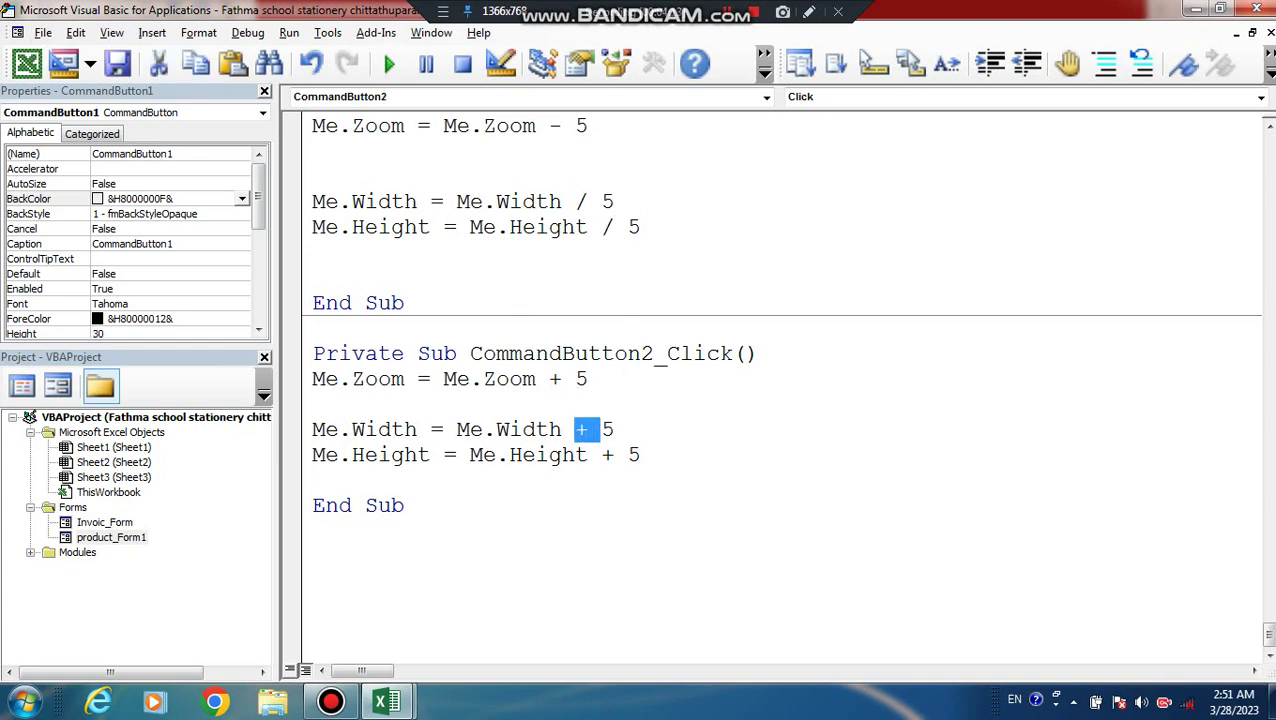
{"action": "type", "text": "/"}
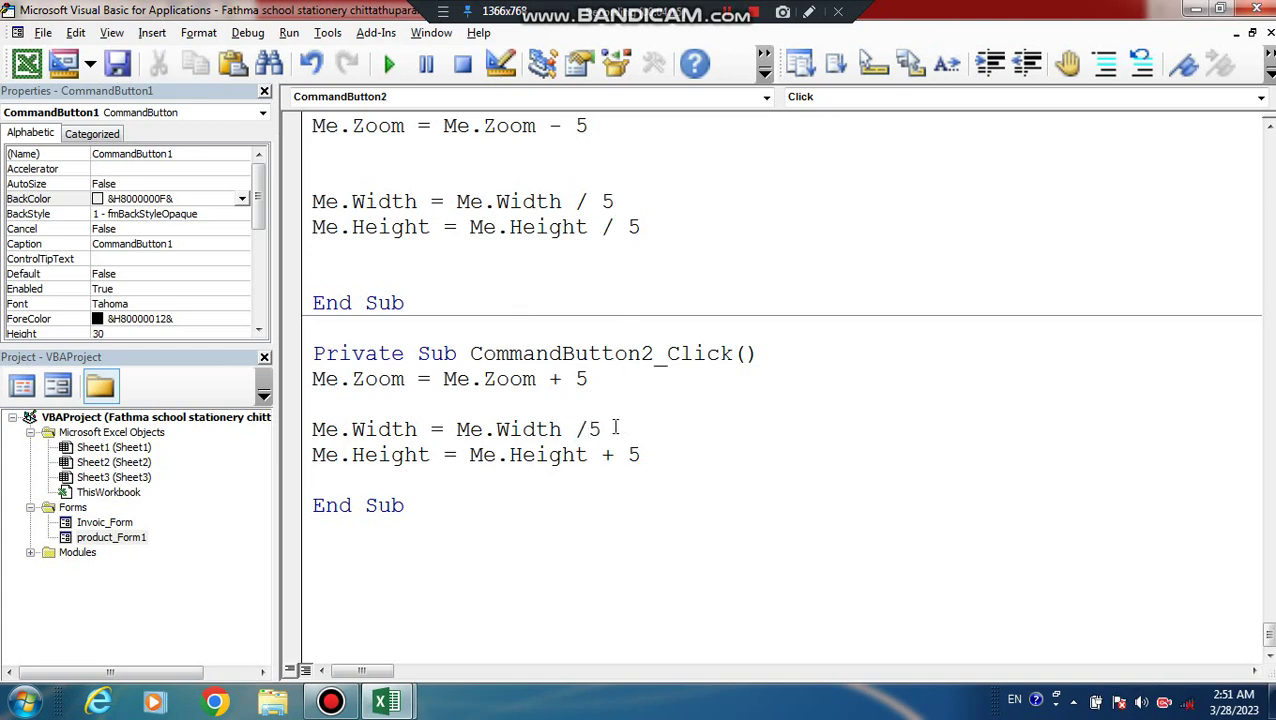
Step: Restore '+' in CommandButton2's Width line and change CommandButton1's '/ 5' Width term to '+'
{"action": "left_click", "coordinate": [596, 429]}
{"action": "left_click_drag", "start_coordinate": [601, 429], "coordinate": [572, 429]}
{"action": "type", "text": "+"}
{"action": "mouse_move", "coordinate": [574, 201]}
{"action": "left_mouse_down"}
{"action": "mouse_move", "coordinate": [621, 199]}
{"action": "mouse_move", "coordinate": [468, 201]}
{"action": "mouse_move", "coordinate": [574, 201]}
{"action": "left_mouse_up"}
{"action": "type", "text": "+"}
Step: Build CommandButton1's Width line as Me.Width + (Me.Width/5) by pasting the copied Me.Width term
{"action": "right_click", "coordinate": [488, 207]}
{"action": "right_click", "coordinate": [560, 207]}
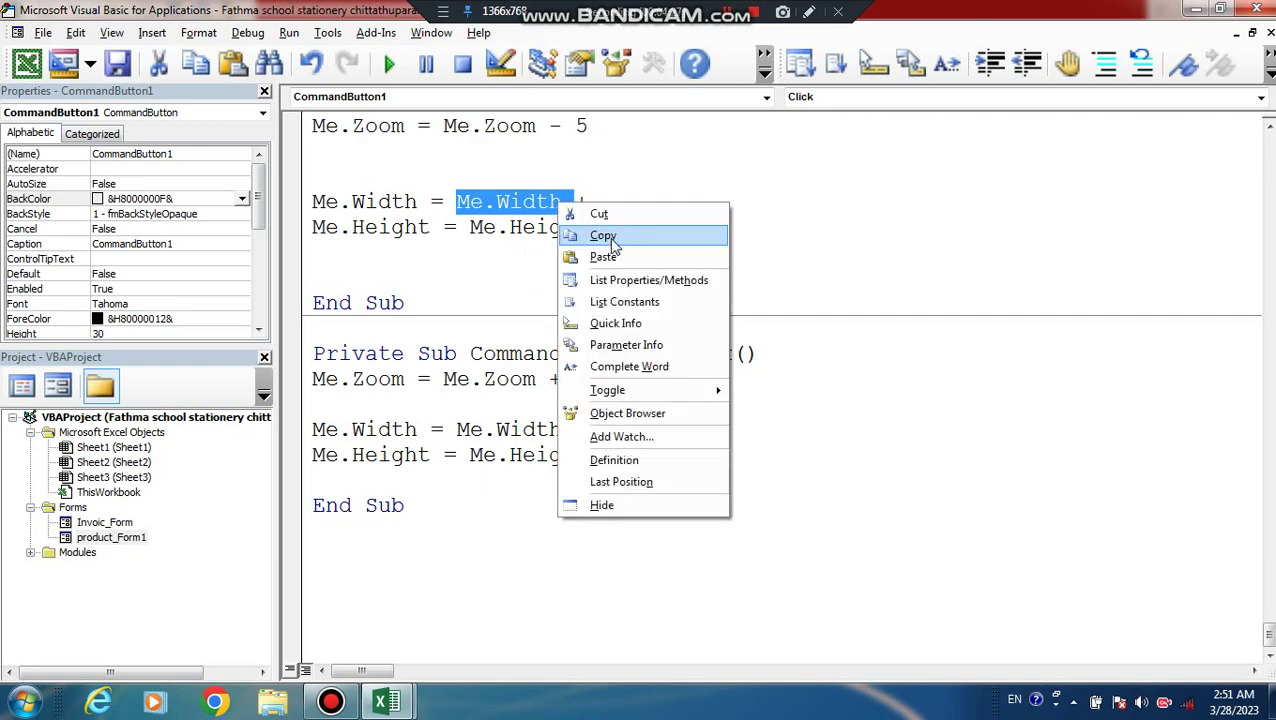
{"action": "left_click", "coordinate": [603, 235]}
{"action": "left_click", "coordinate": [621, 194]}
{"action": "right_click", "coordinate": [621, 194]}
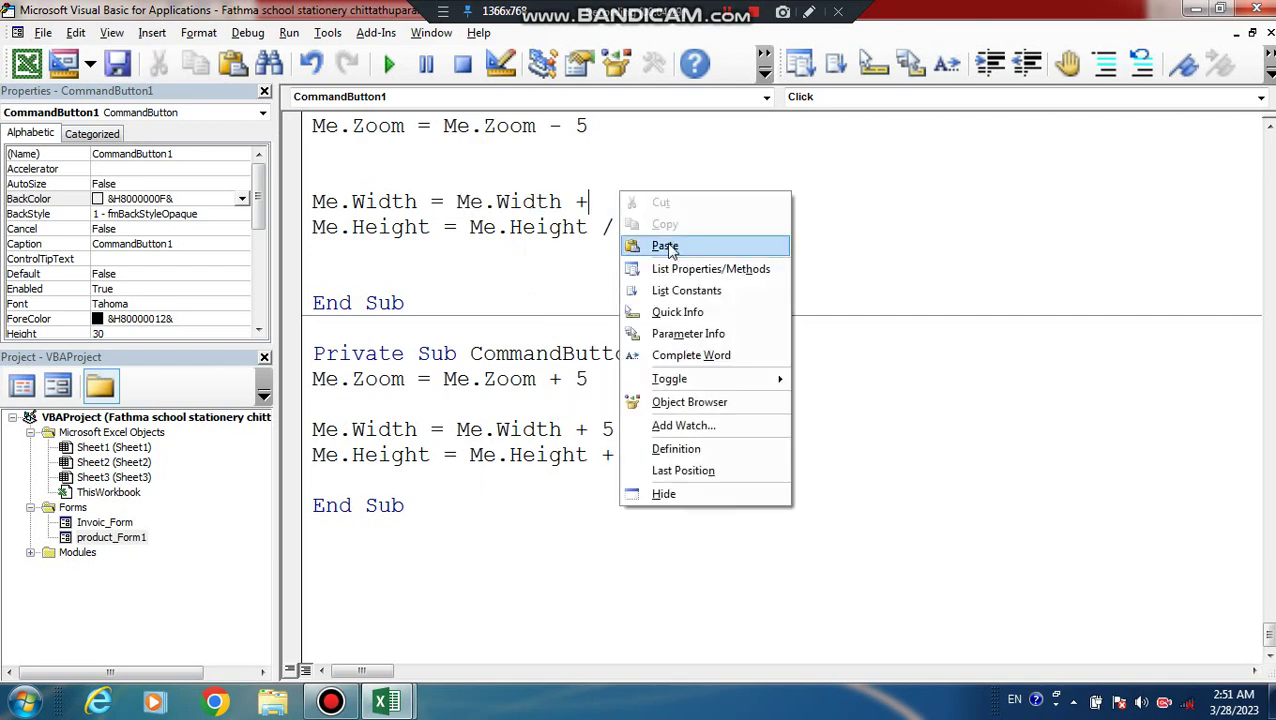
{"action": "left_click", "coordinate": [665, 245]}
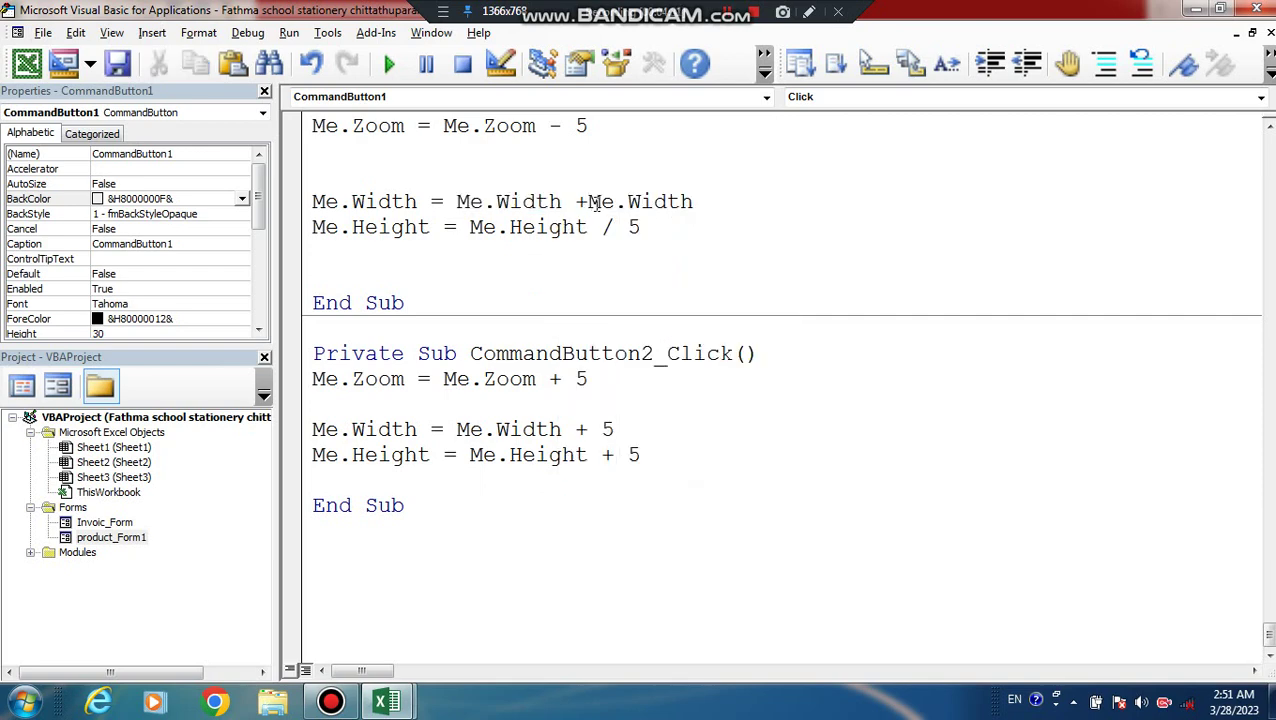
{"action": "type", "text": "("}
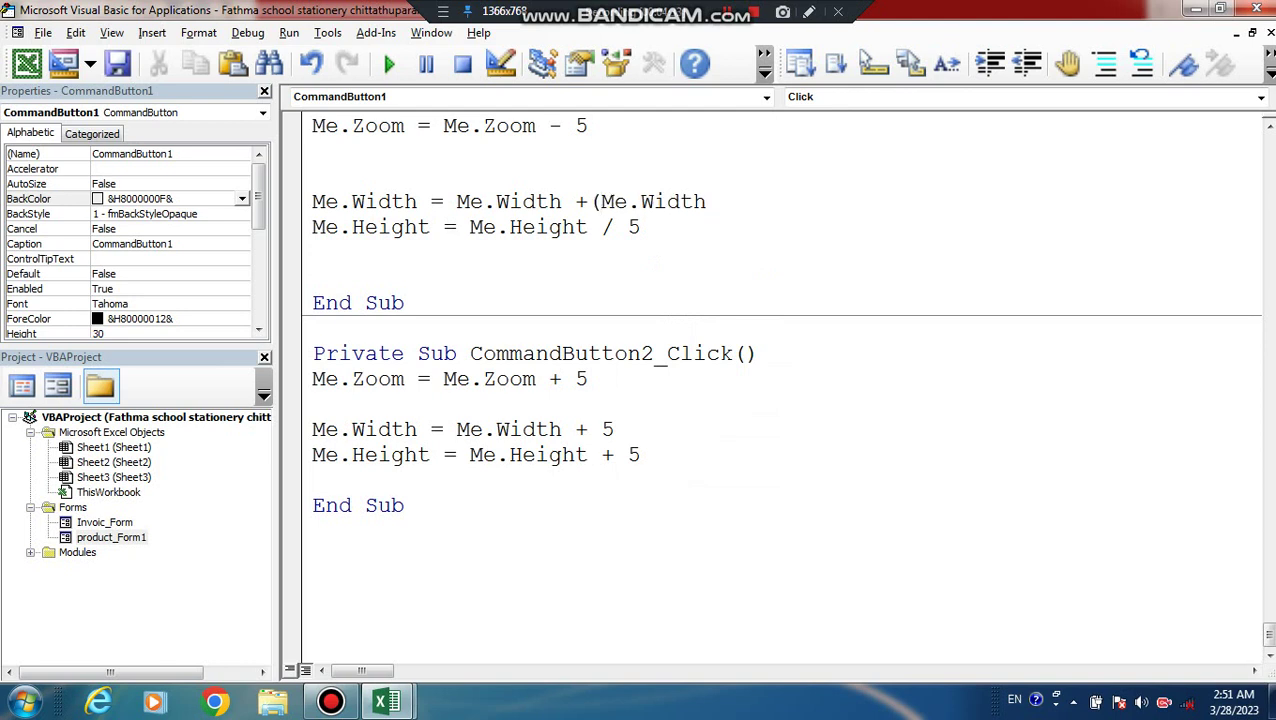
{"action": "left_click", "coordinate": [736, 203]}
{"action": "type", "text": "/5"}
{"action": "type", "text": ")"}
Step: Rewrite the Height line as Me.Height + (Me.Height/5), dismissing the colour-scheme warning
{"action": "left_click", "coordinate": [674, 228]}
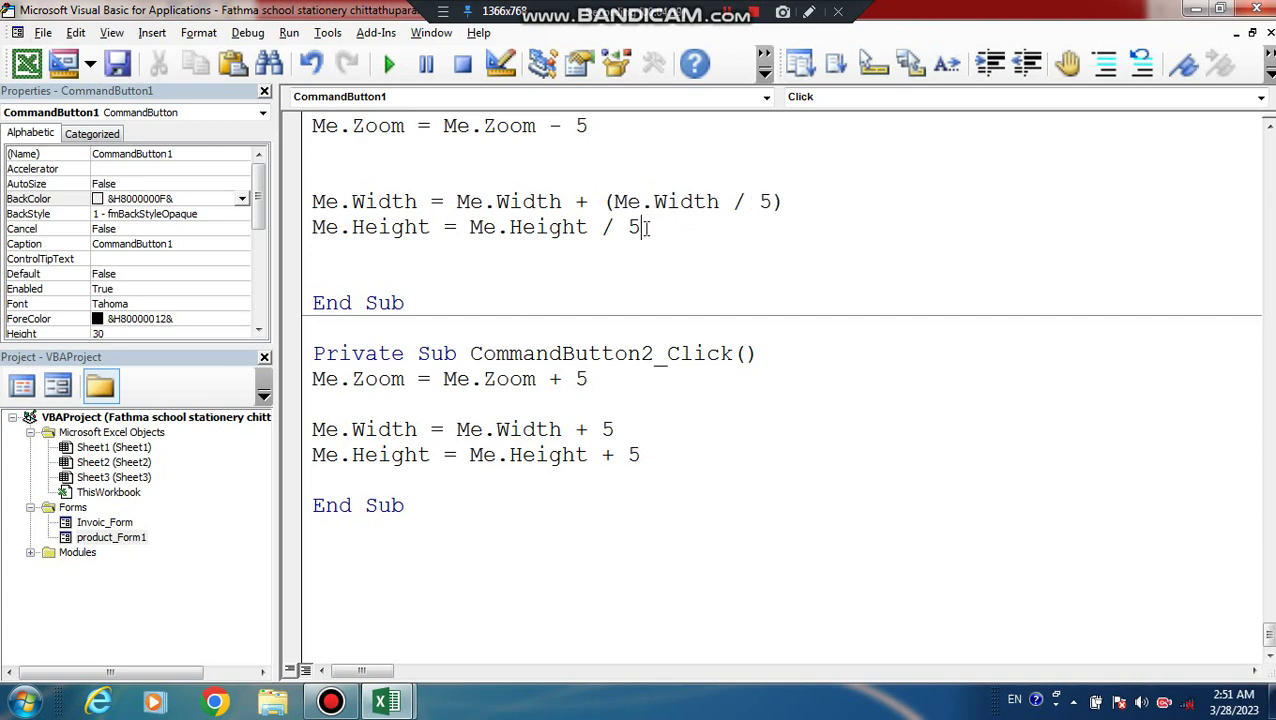
{"action": "left_click_drag", "start_coordinate": [602, 228], "coordinate": [645, 228]}
{"action": "type", "text": "+"}
{"action": "type", "text": "("}
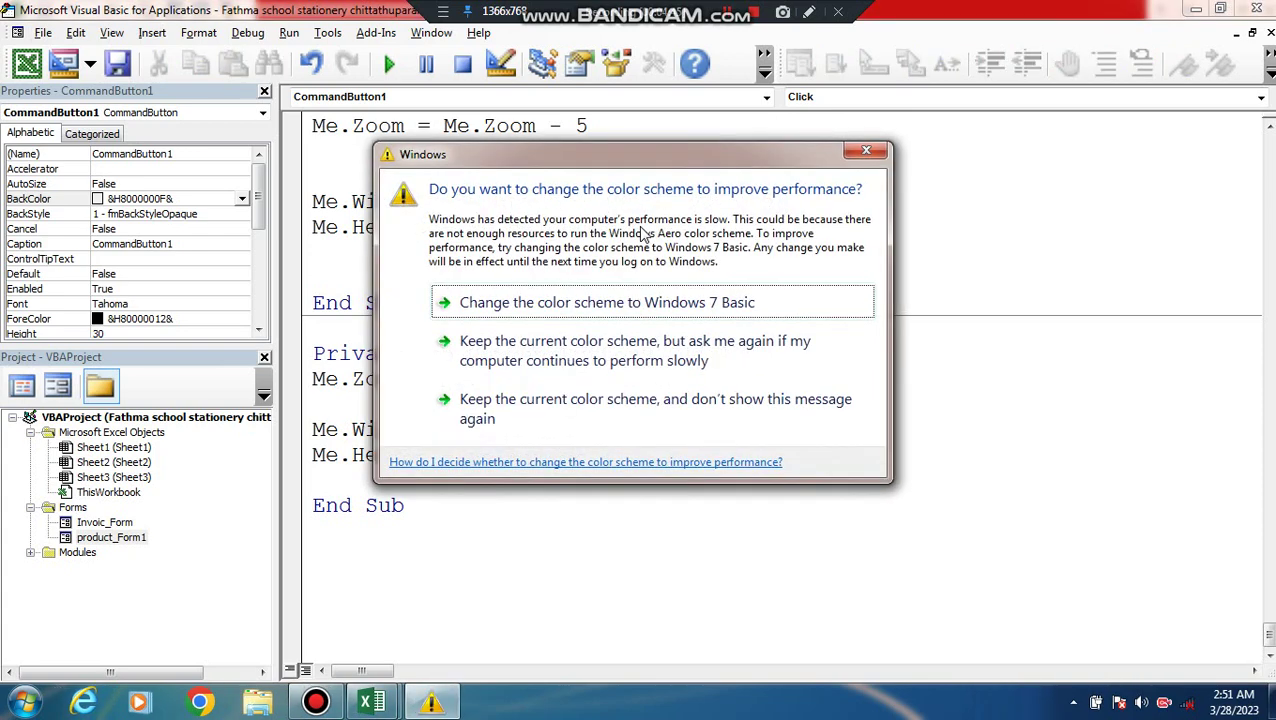
{"action": "left_click", "coordinate": [585, 350]}
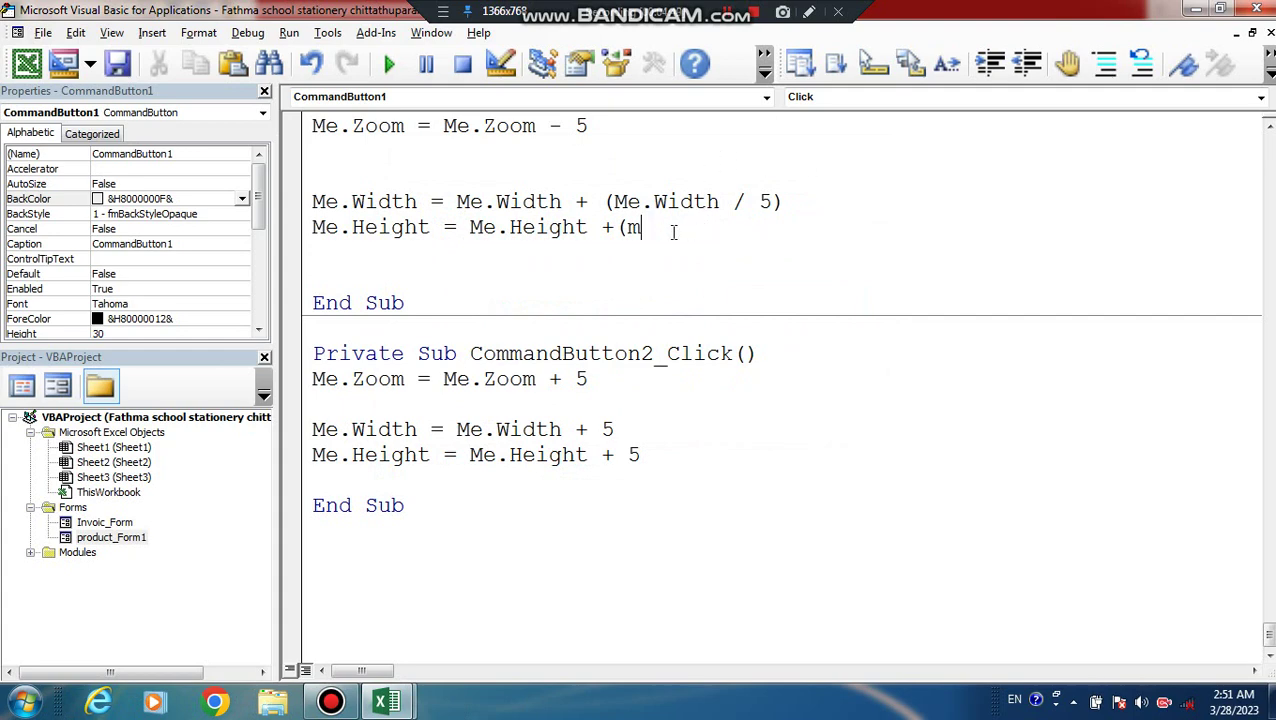
{"action": "type", "text": "e."}
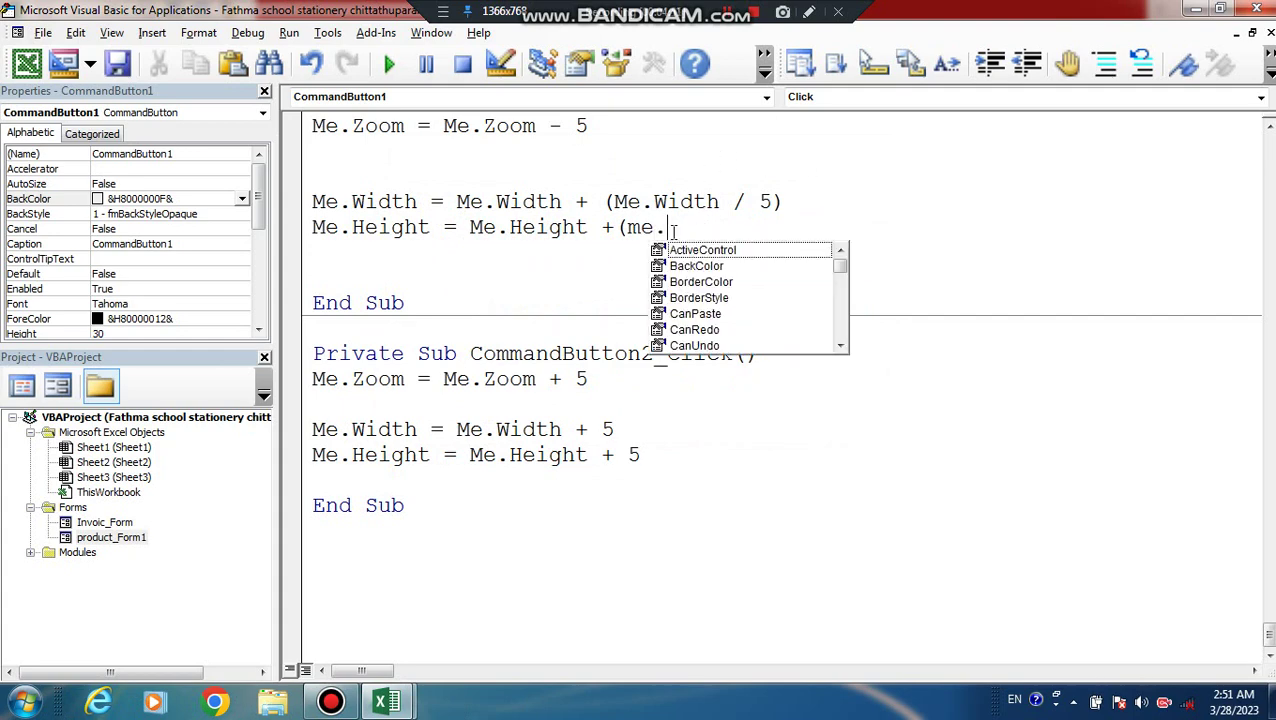
{"action": "type", "text": "he"}
{"action": "double_click", "coordinate": [685, 249]}
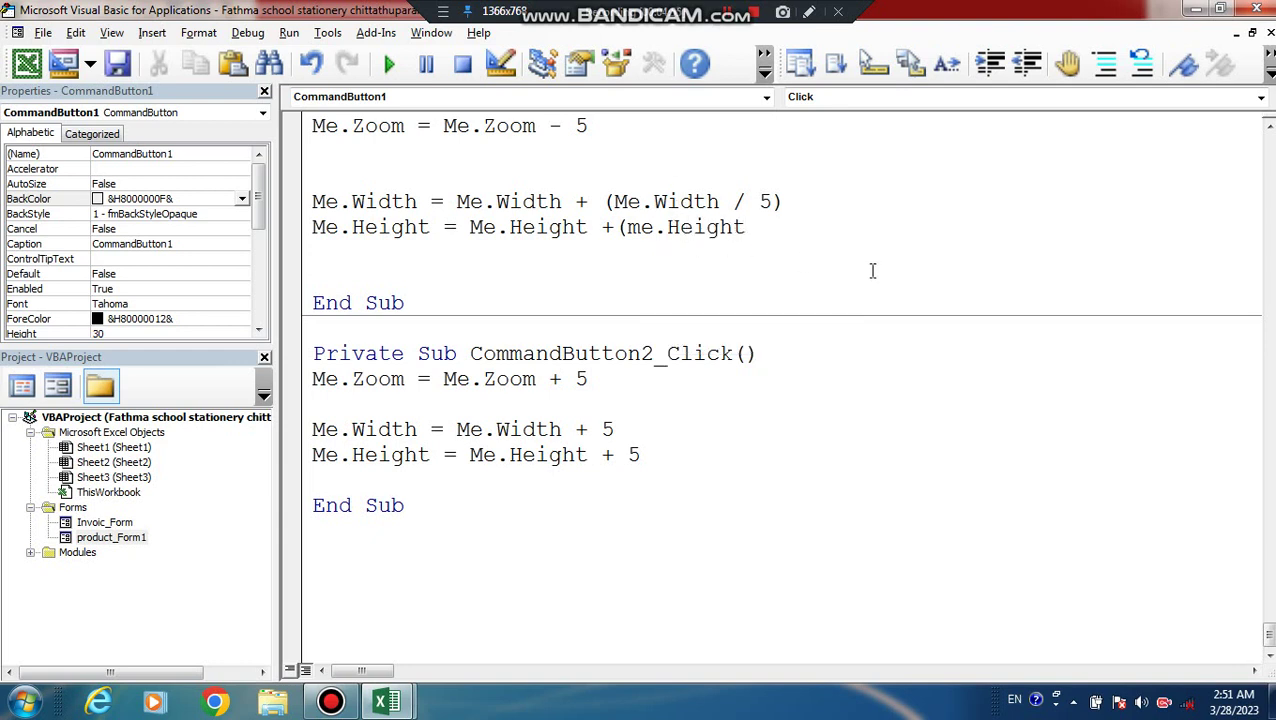
{"action": "type", "text": "/5)"}
{"action": "left_click", "coordinate": [823, 258]}
Step: Copy the new Width and Height formulas over CommandButton2's Width and Height lines
{"action": "left_click_drag", "start_coordinate": [822, 228], "coordinate": [316, 208]}
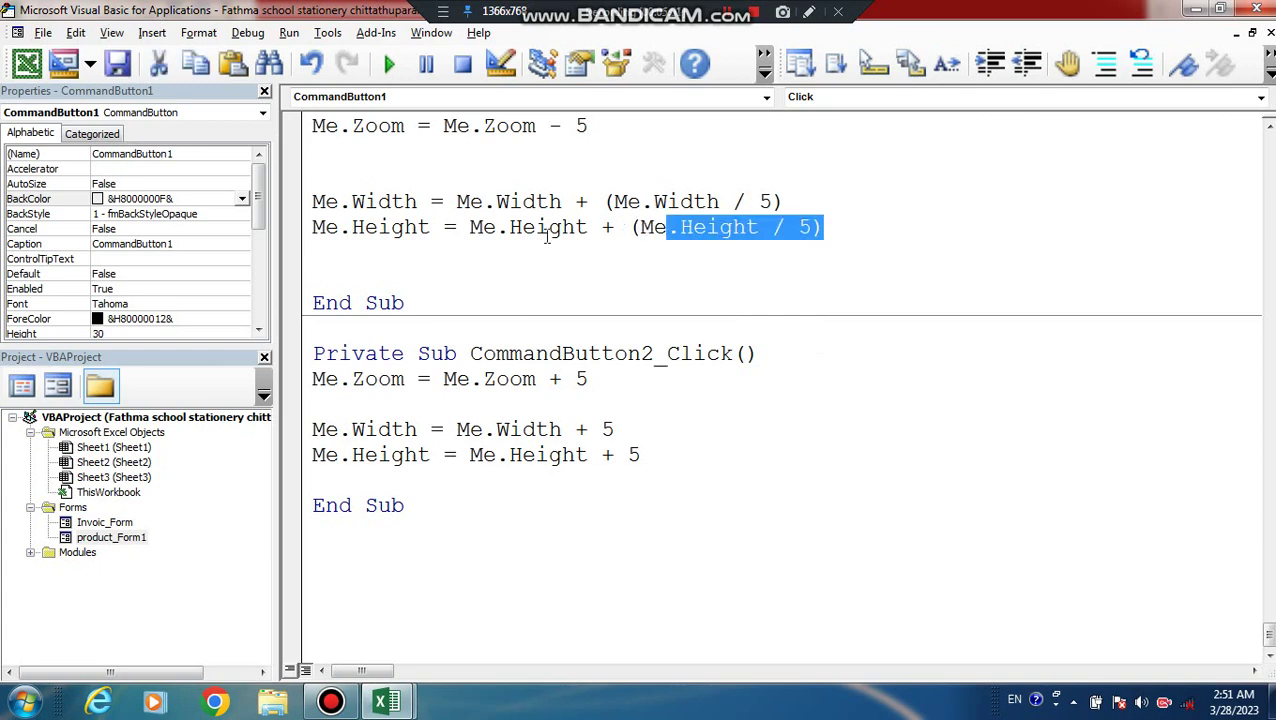
{"action": "right_click", "coordinate": [318, 208]}
{"action": "left_click", "coordinate": [365, 245]}
{"action": "left_click_drag", "start_coordinate": [685, 473], "coordinate": [314, 425]}
{"action": "right_click", "coordinate": [347, 440]}
{"action": "left_click", "coordinate": [392, 174]}
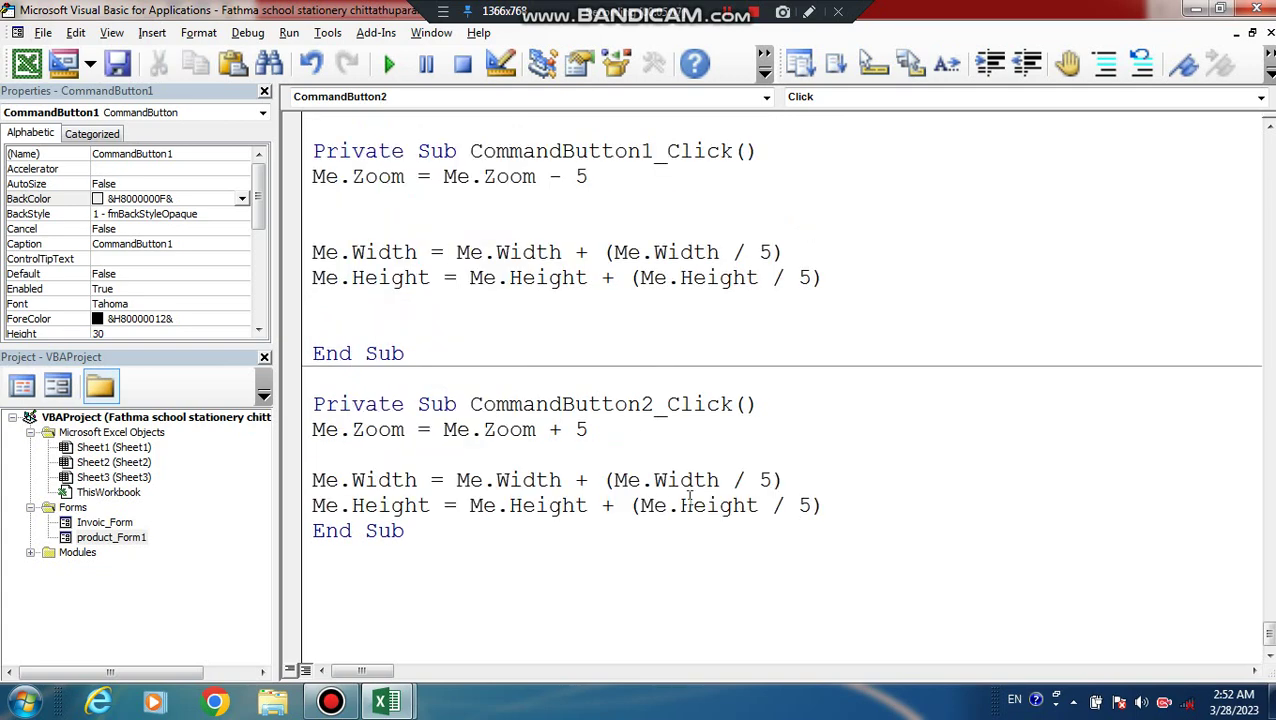
Step: Change the plus signs to minus in CommandButton1's Width and Height lines
{"action": "double_click", "coordinate": [588, 480]}
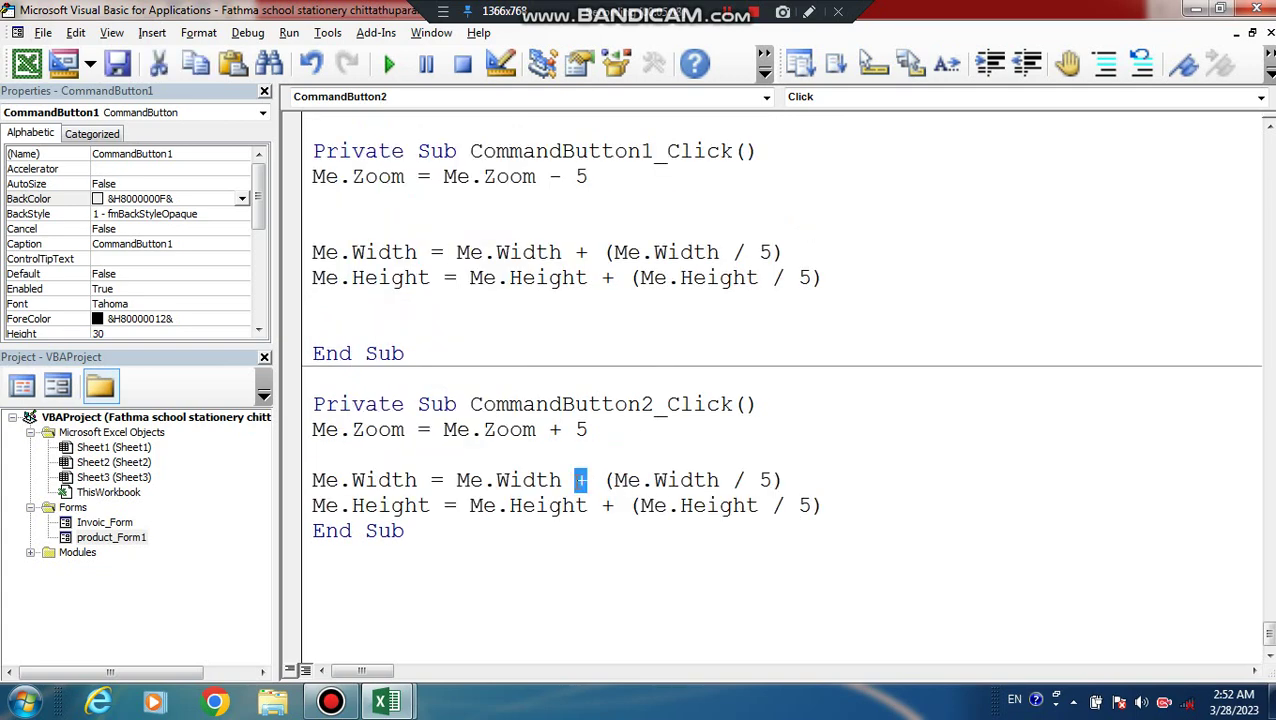
{"action": "double_click", "coordinate": [582, 254]}
{"action": "type", "text": "-"}
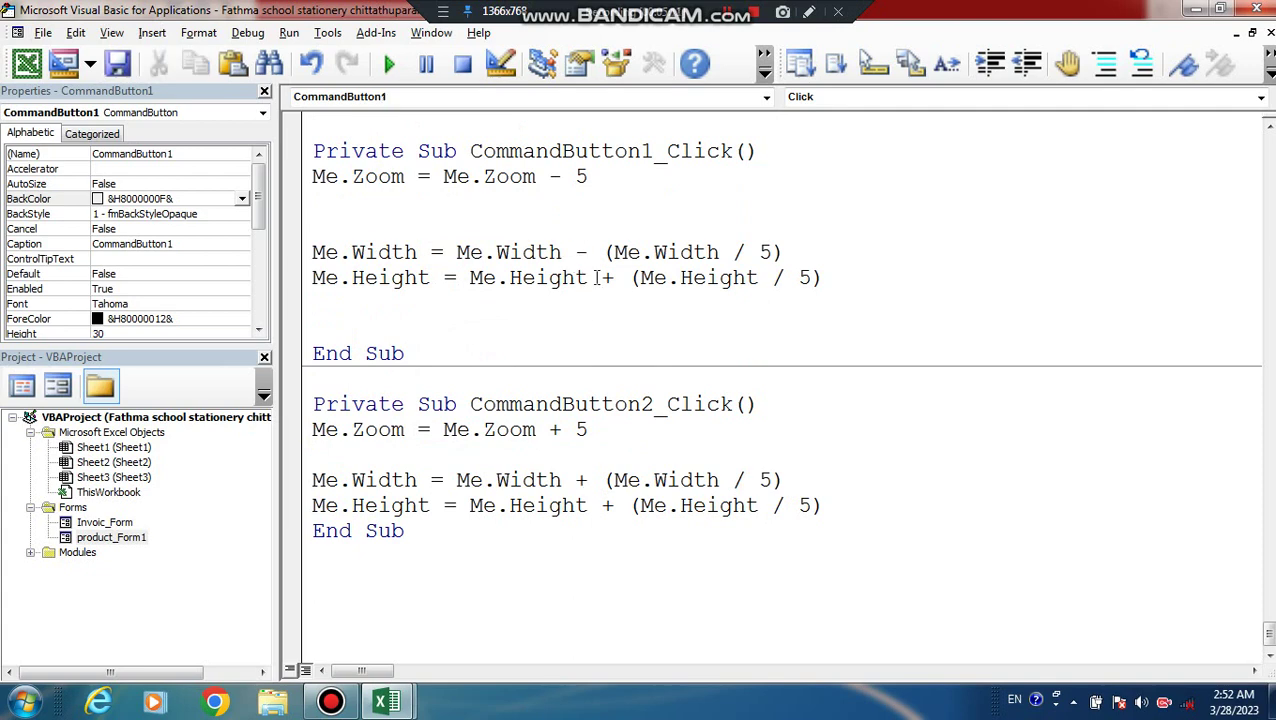
{"action": "double_click", "coordinate": [606, 277]}
{"action": "type", "text": "-"}
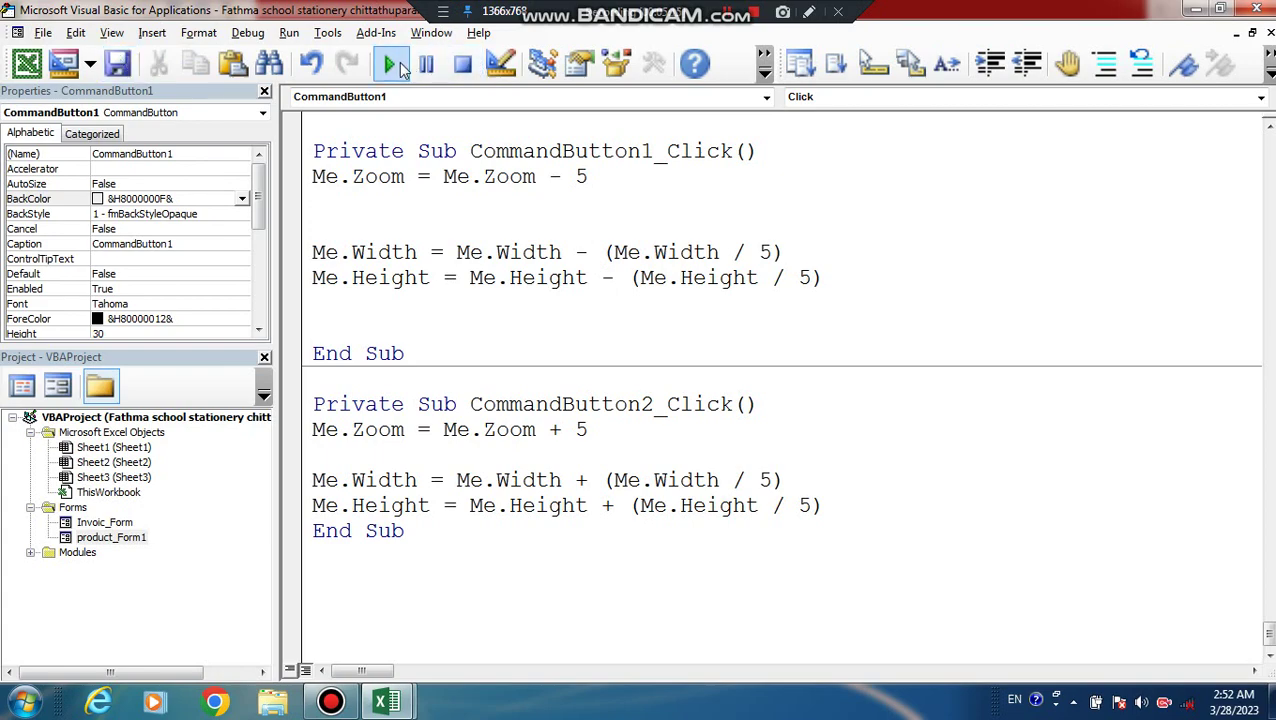
Step: Run the product form and click both buttons several times to shrink and enlarge it
{"action": "left_click", "coordinate": [392, 65]}
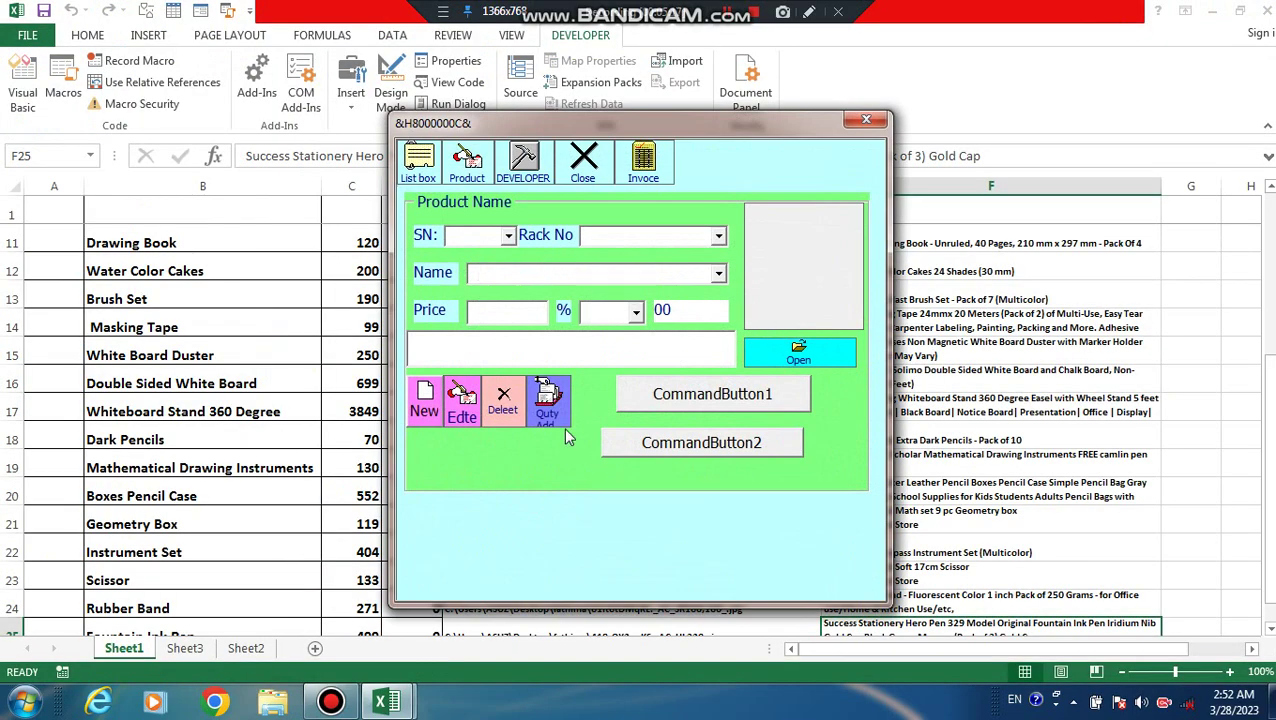
{"action": "left_click", "coordinate": [697, 393]}
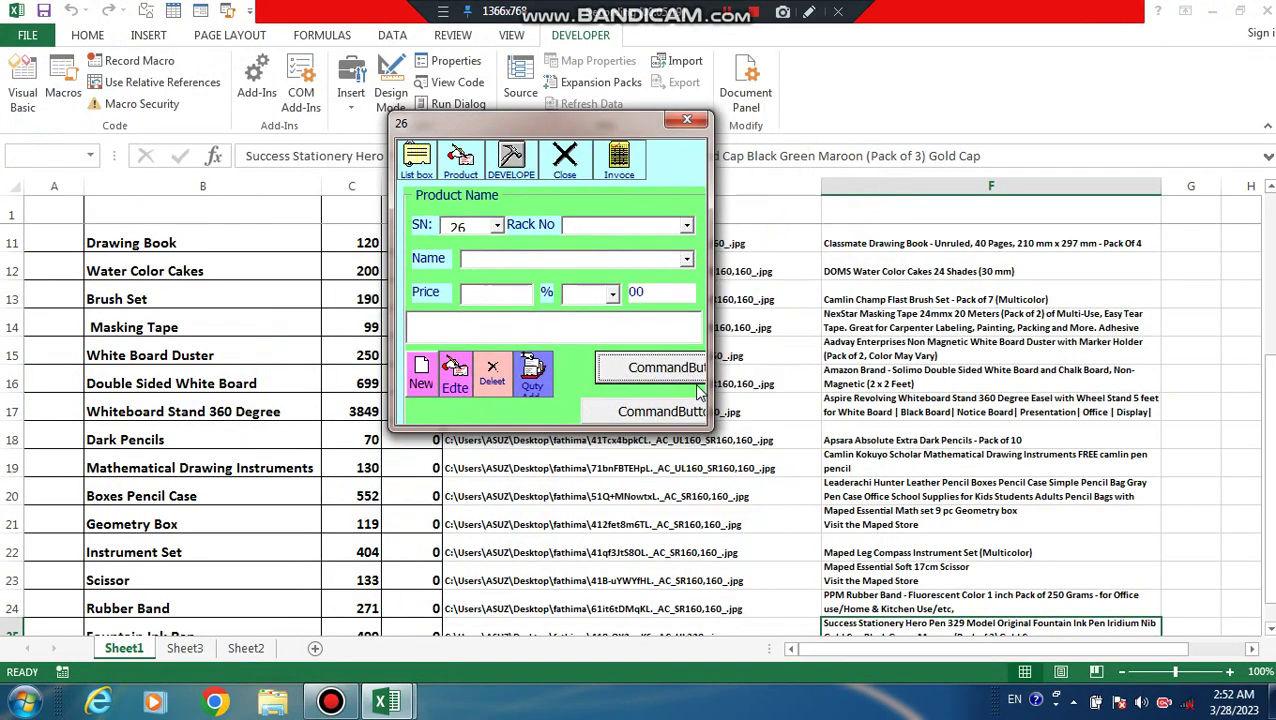
{"action": "left_click", "coordinate": [661, 413]}
{"action": "left_click", "coordinate": [681, 441]}
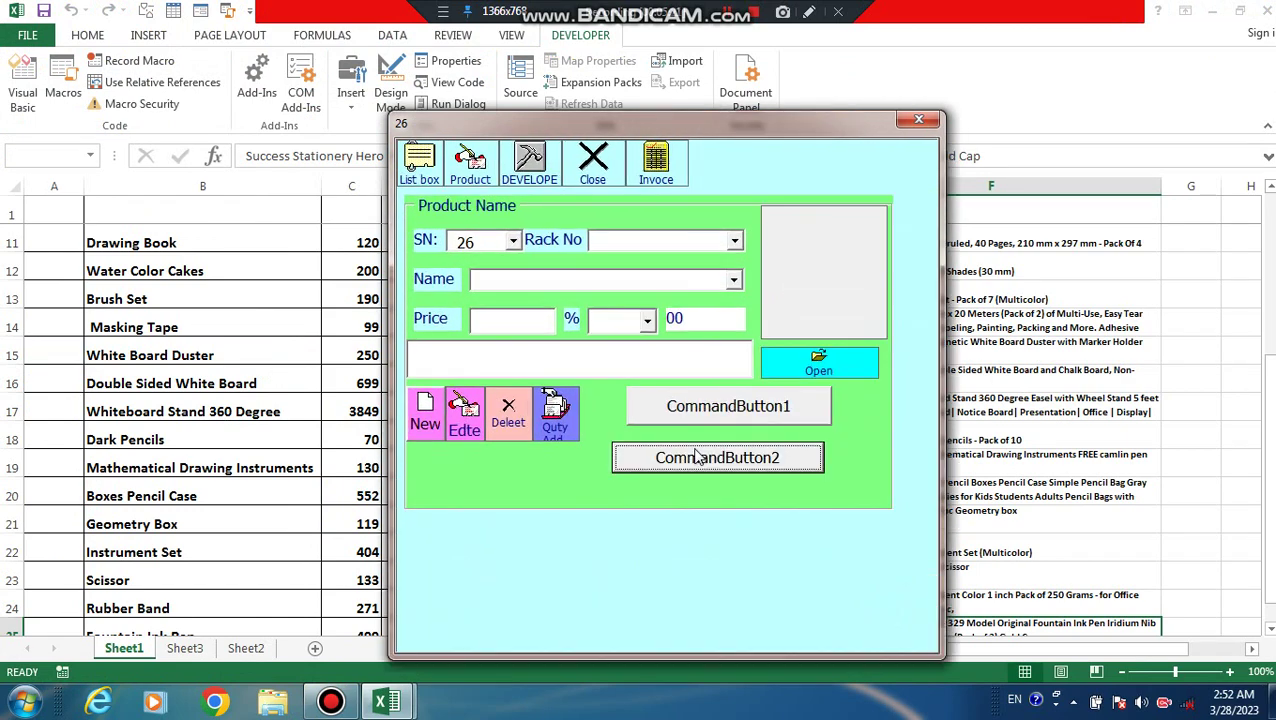
{"action": "left_click", "coordinate": [718, 430]}
{"action": "left_click", "coordinate": [718, 410]}
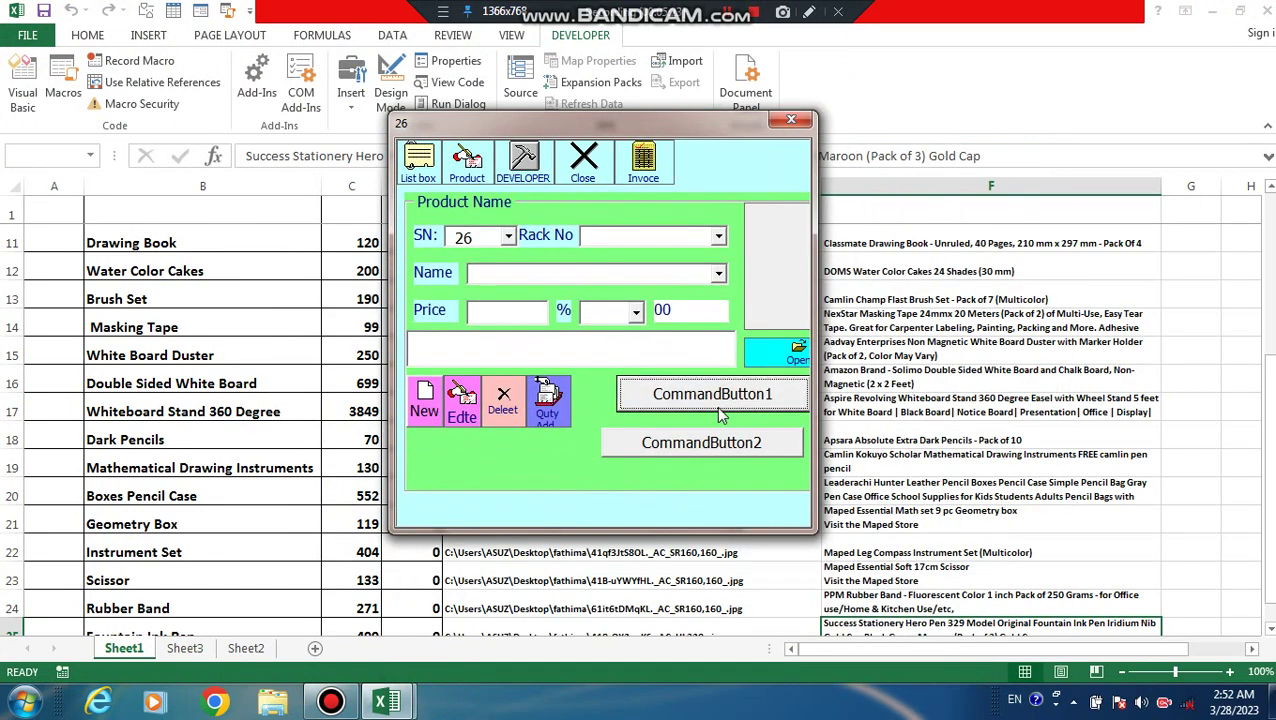
{"action": "left_click", "coordinate": [718, 432]}
{"action": "left_click", "coordinate": [684, 446]}
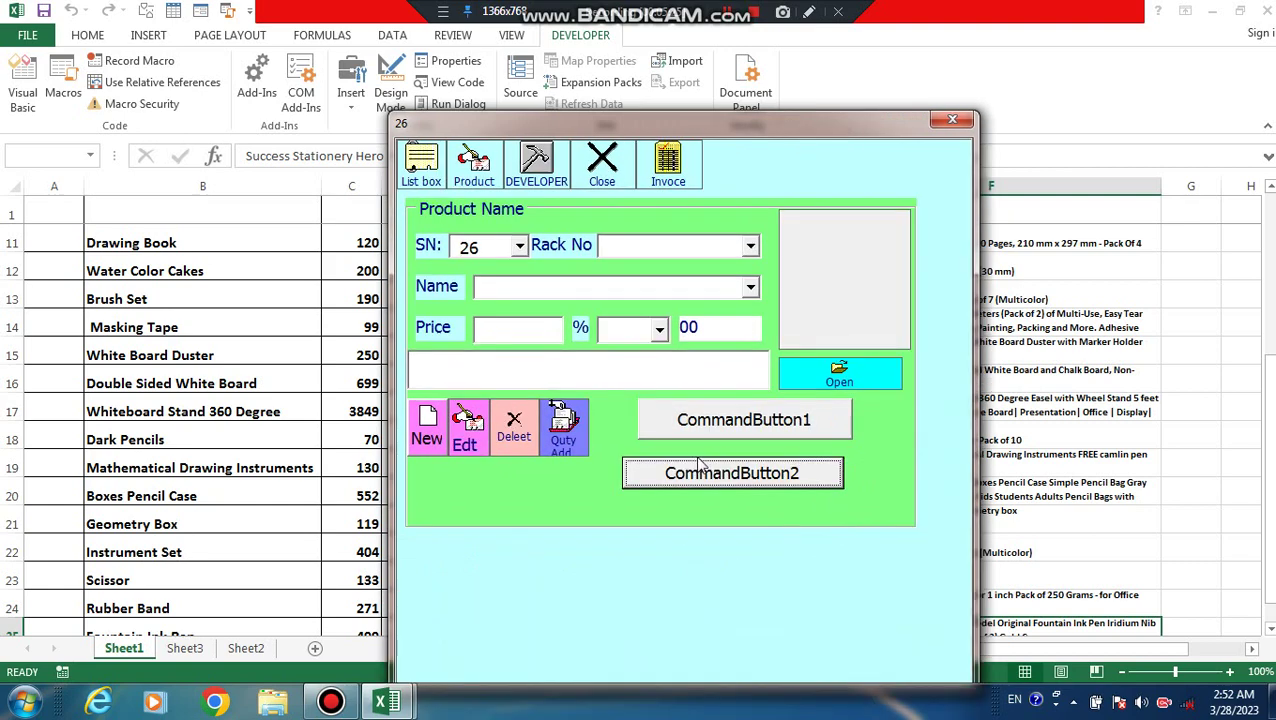
Step: Close the form, open the buttons' code, and highlight the Zoom step of 5 in both subs
{"action": "left_click", "coordinate": [950, 119]}
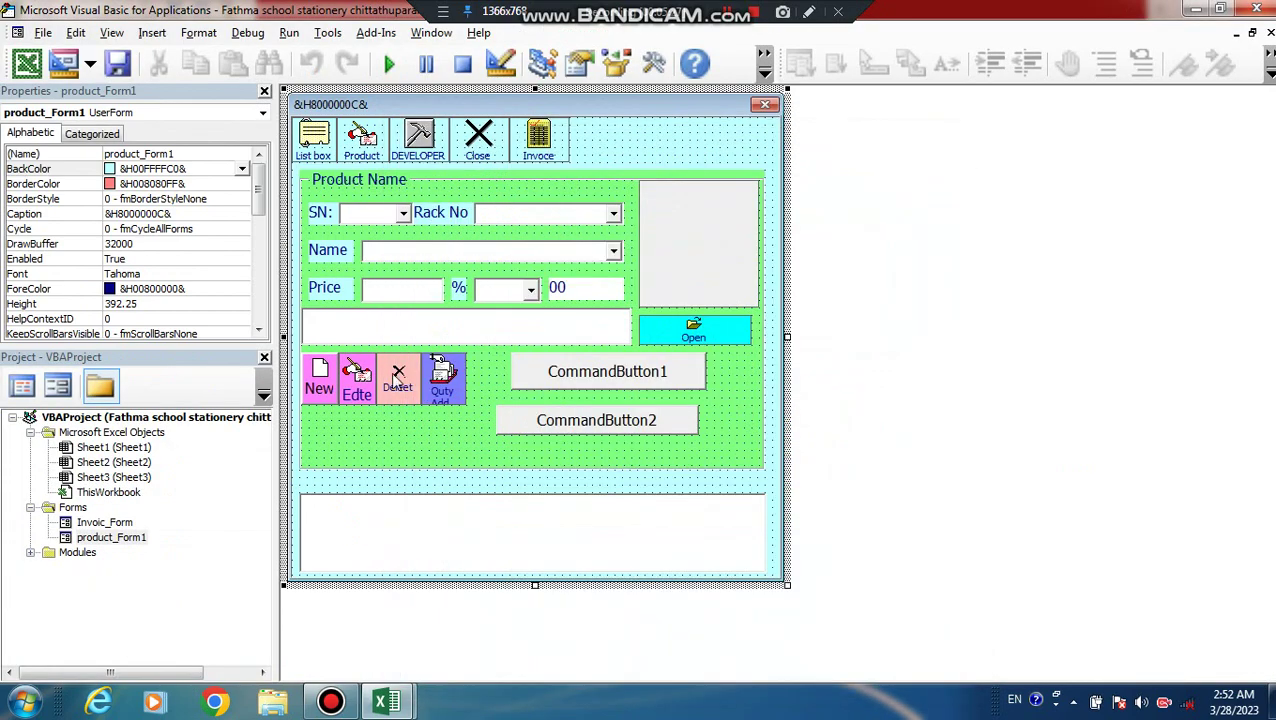
{"action": "double_click", "coordinate": [632, 382]}
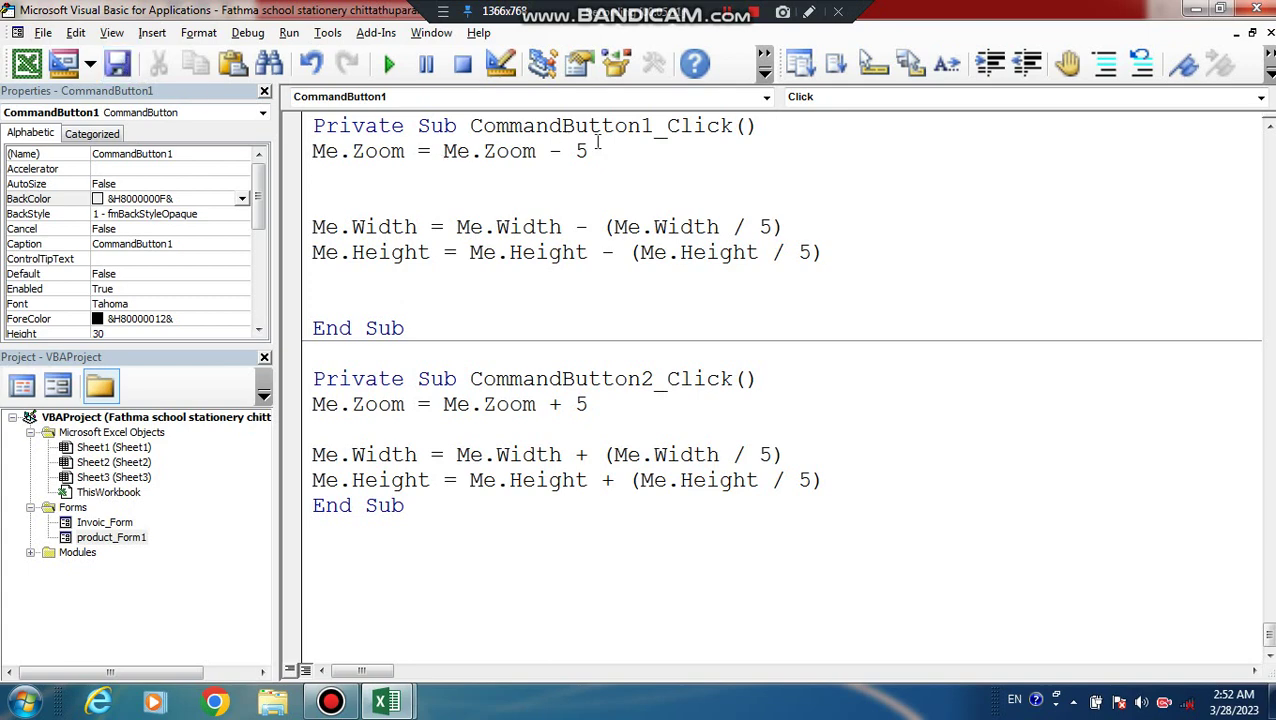
{"action": "left_click_drag", "start_coordinate": [598, 143], "coordinate": [567, 141]}
{"action": "left_click_drag", "start_coordinate": [621, 400], "coordinate": [352, 404]}
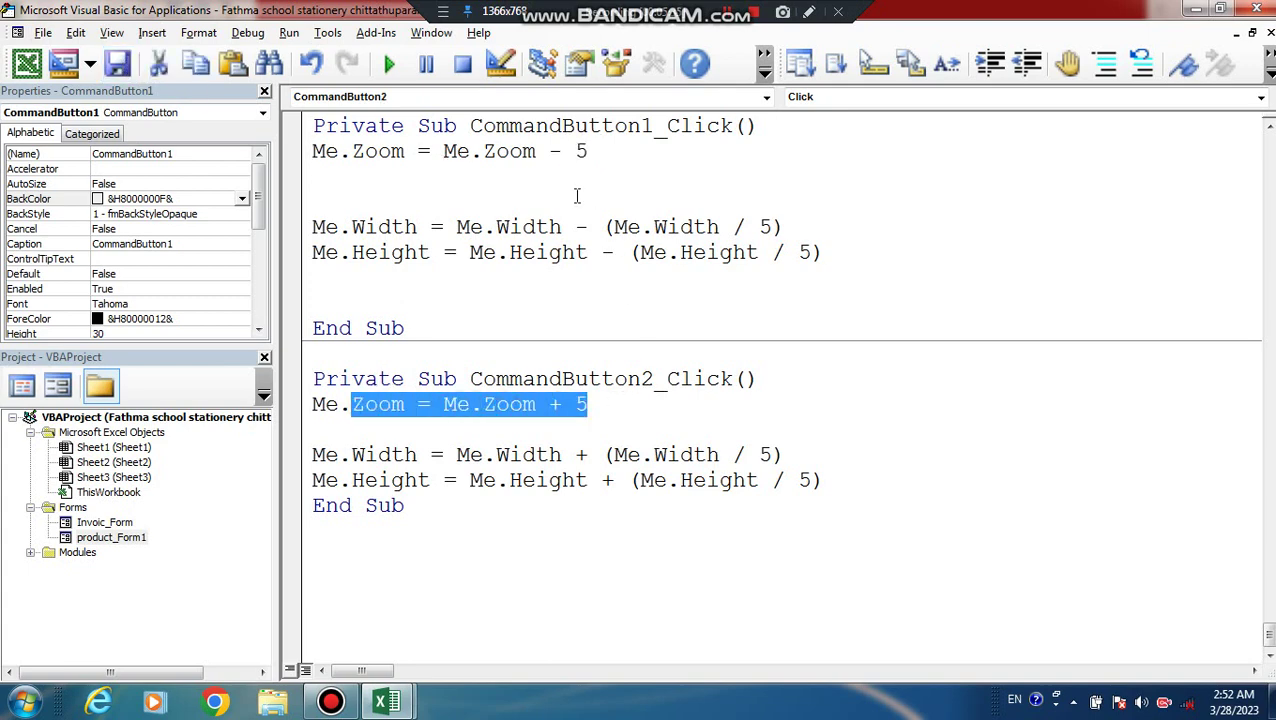
{"action": "left_click_drag", "start_coordinate": [598, 150], "coordinate": [311, 148]}
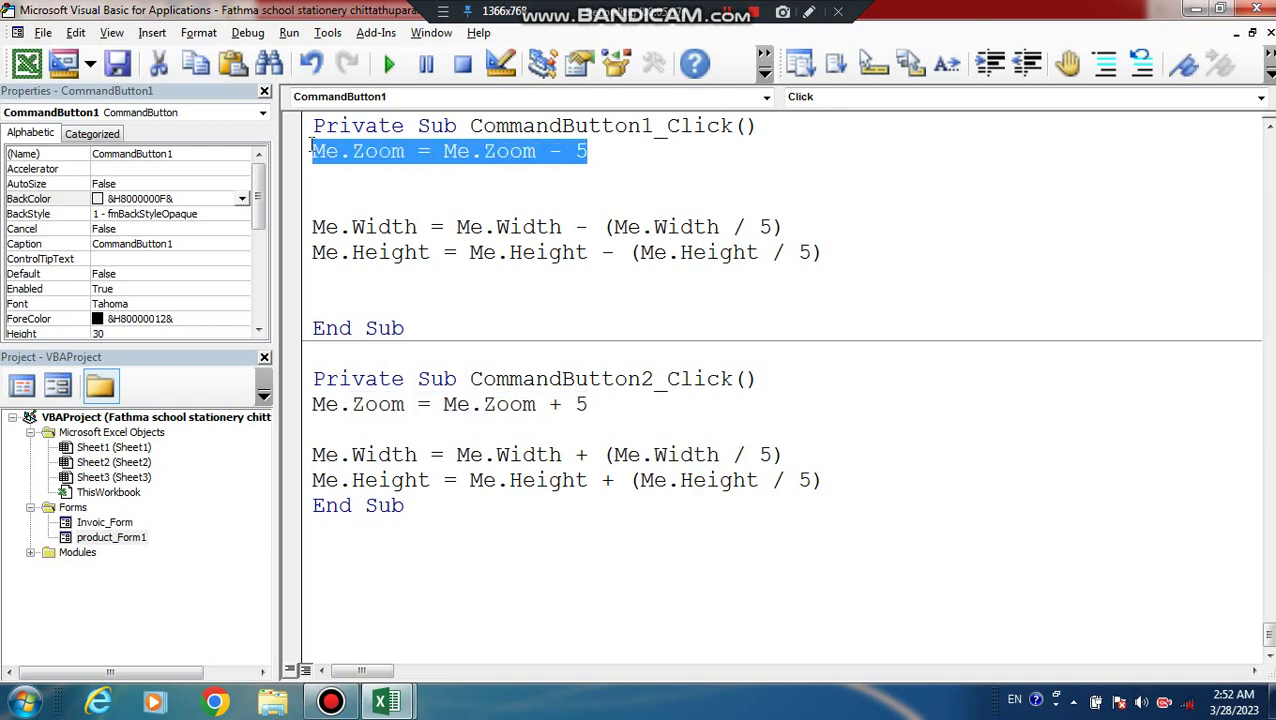
{"action": "left_click", "coordinate": [788, 226]}
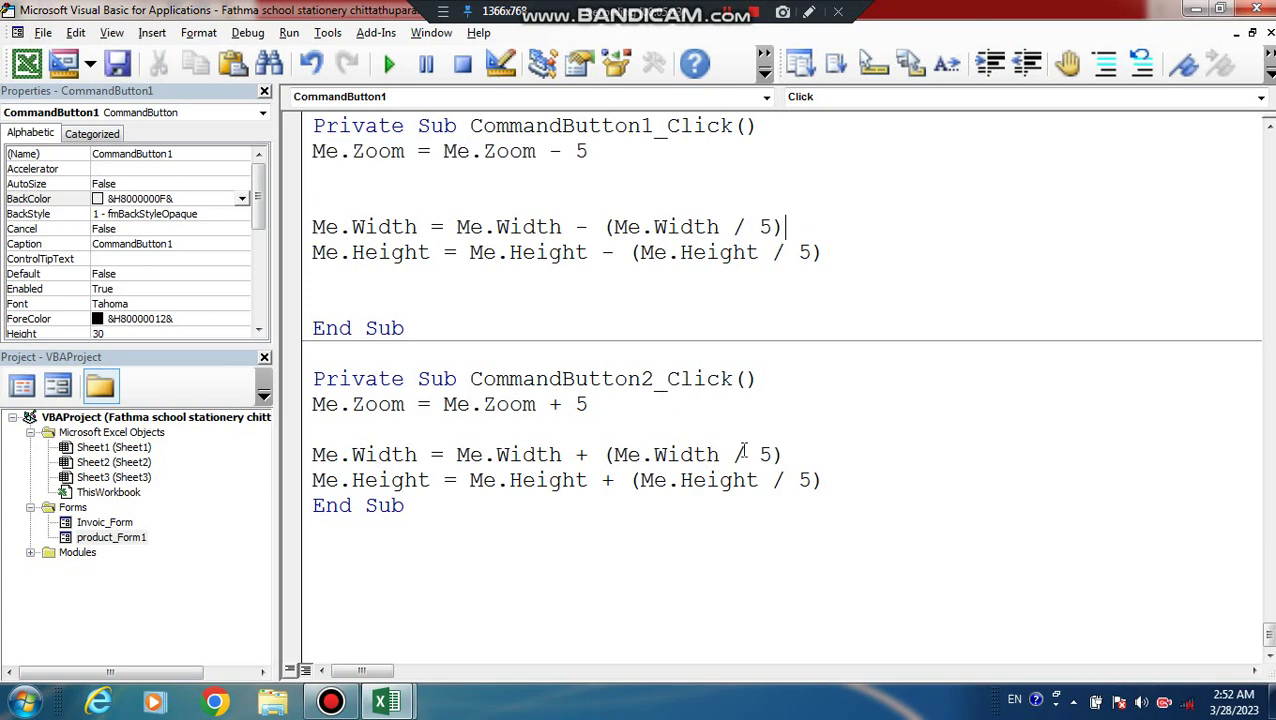
Step: Highlight the width divided-by-5 and added height expressions, then place the cursor before (Me.Width / 5)
{"action": "left_click_drag", "start_coordinate": [771, 455], "coordinate": [640, 455]}
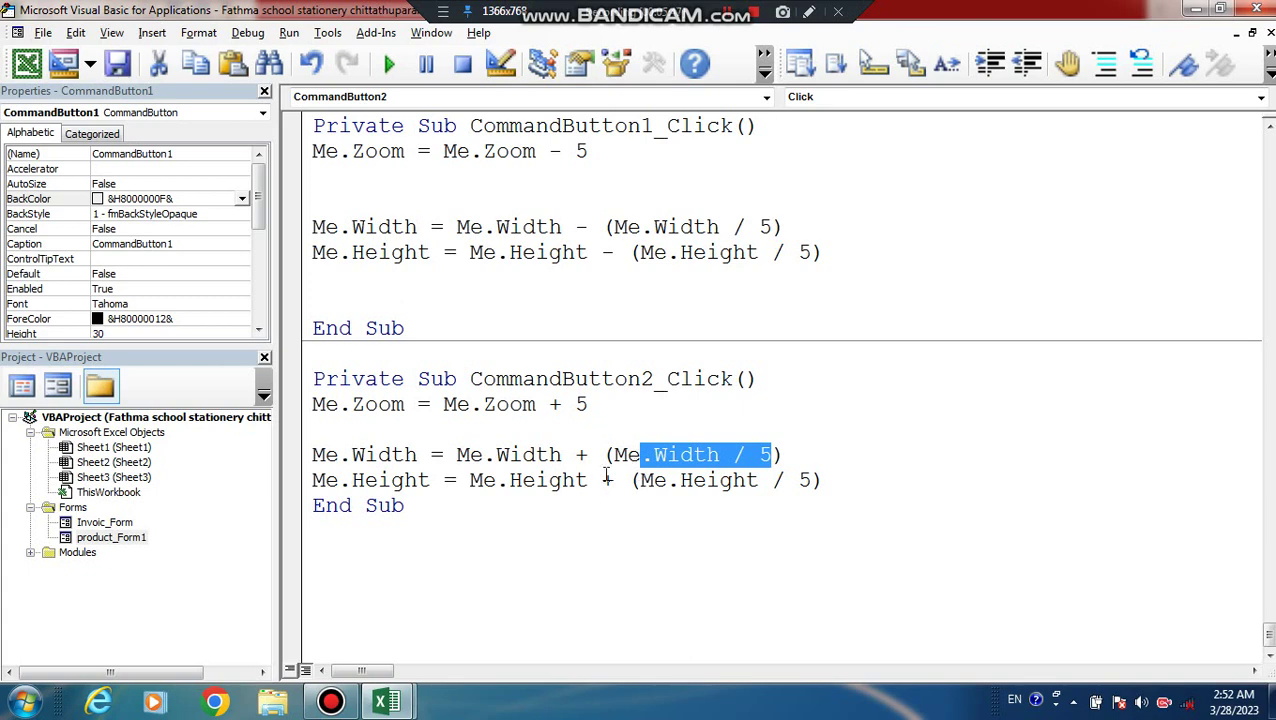
{"action": "left_click_drag", "start_coordinate": [824, 480], "coordinate": [601, 481]}
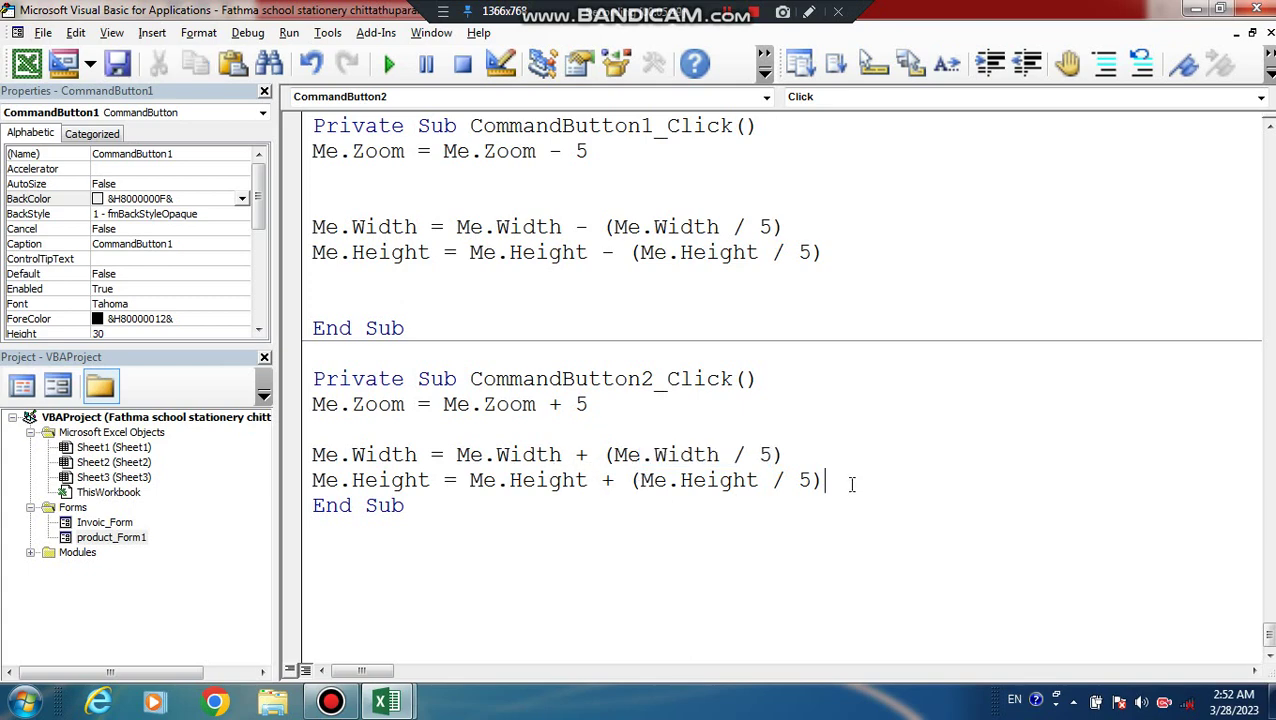
{"action": "left_click", "coordinate": [846, 331]}
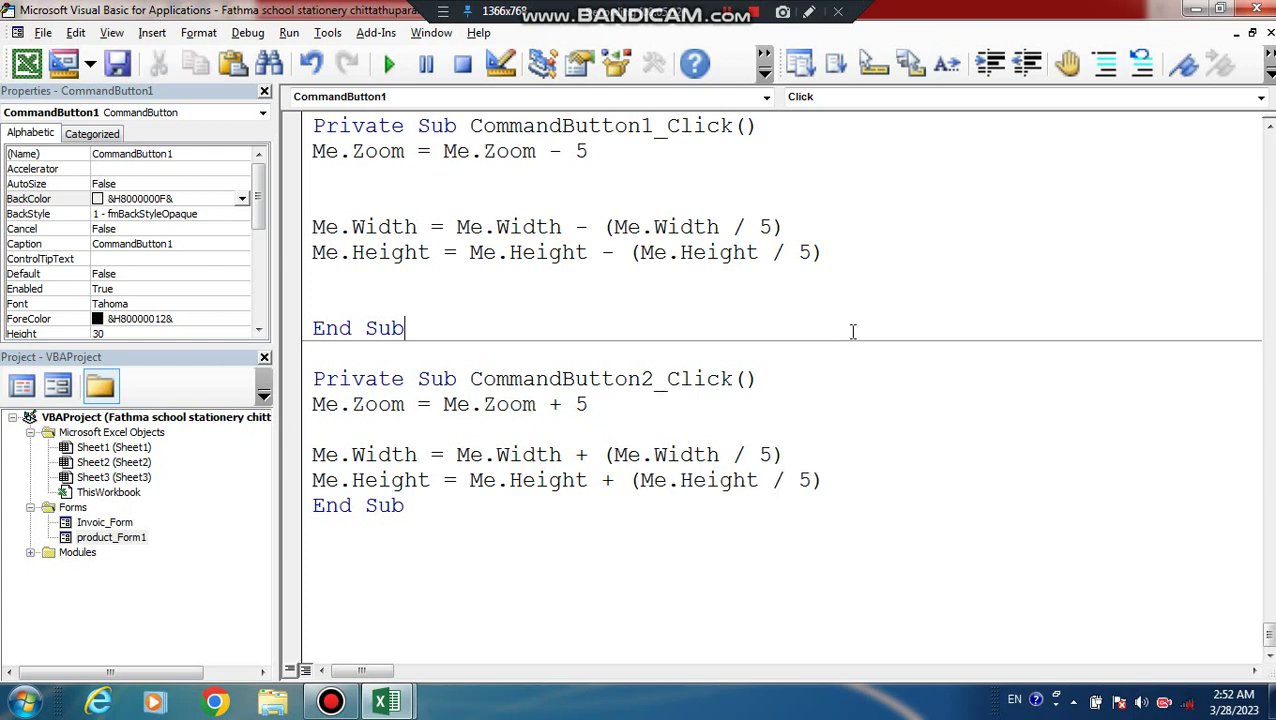
{"action": "left_click", "coordinate": [601, 227]}
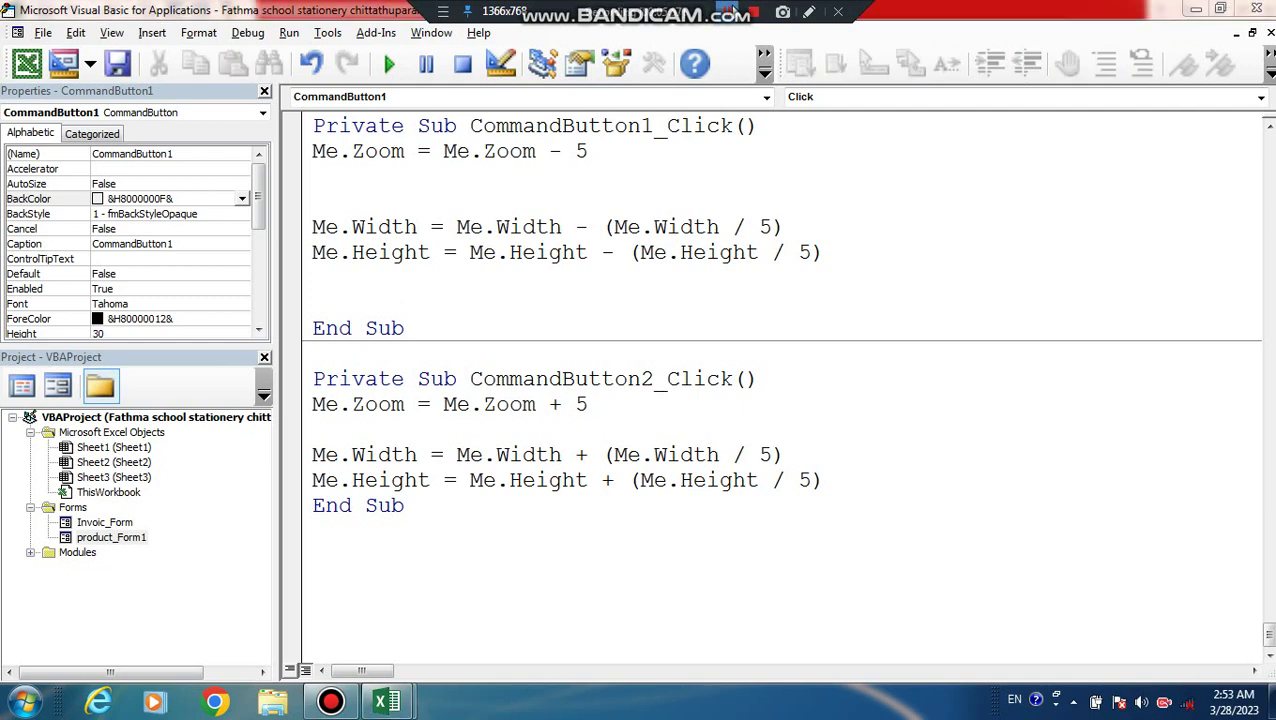
Step: Rewrite CommandButton1's width term as (Me.Width * 5)/100 for a 5 percent change
{"action": "left_click", "coordinate": [601, 227]}
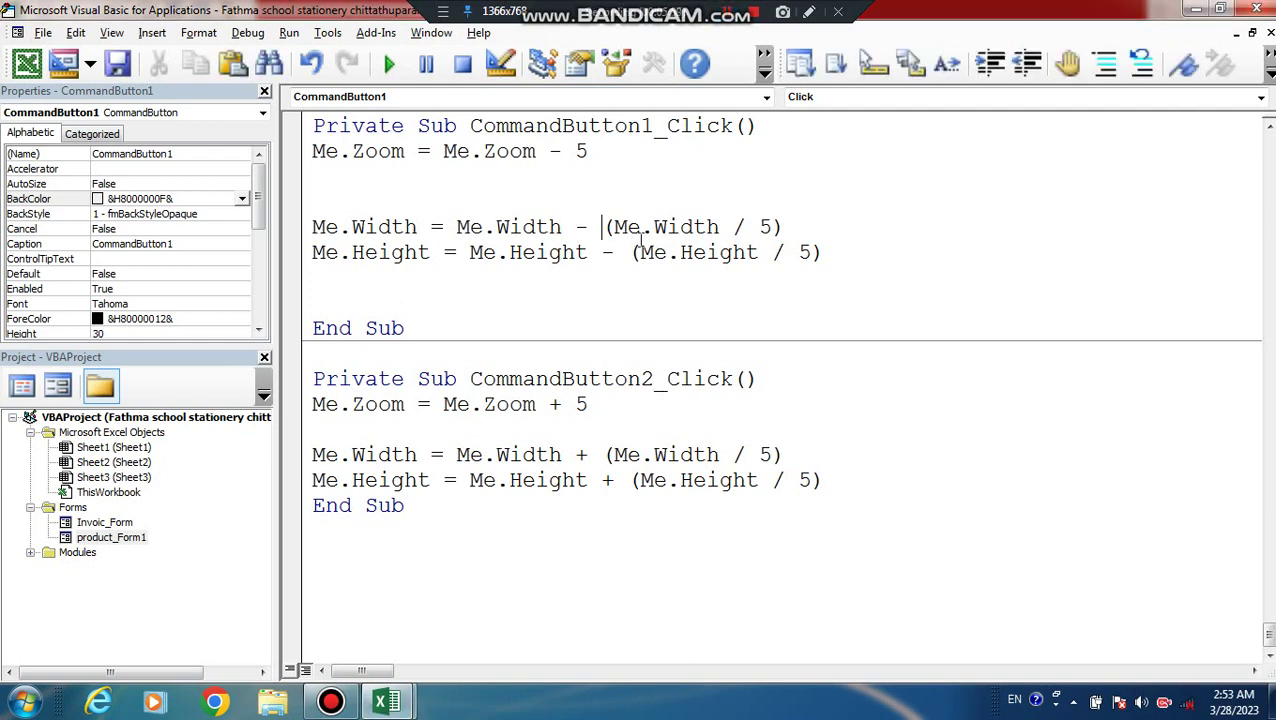
{"action": "type", "text": "("}
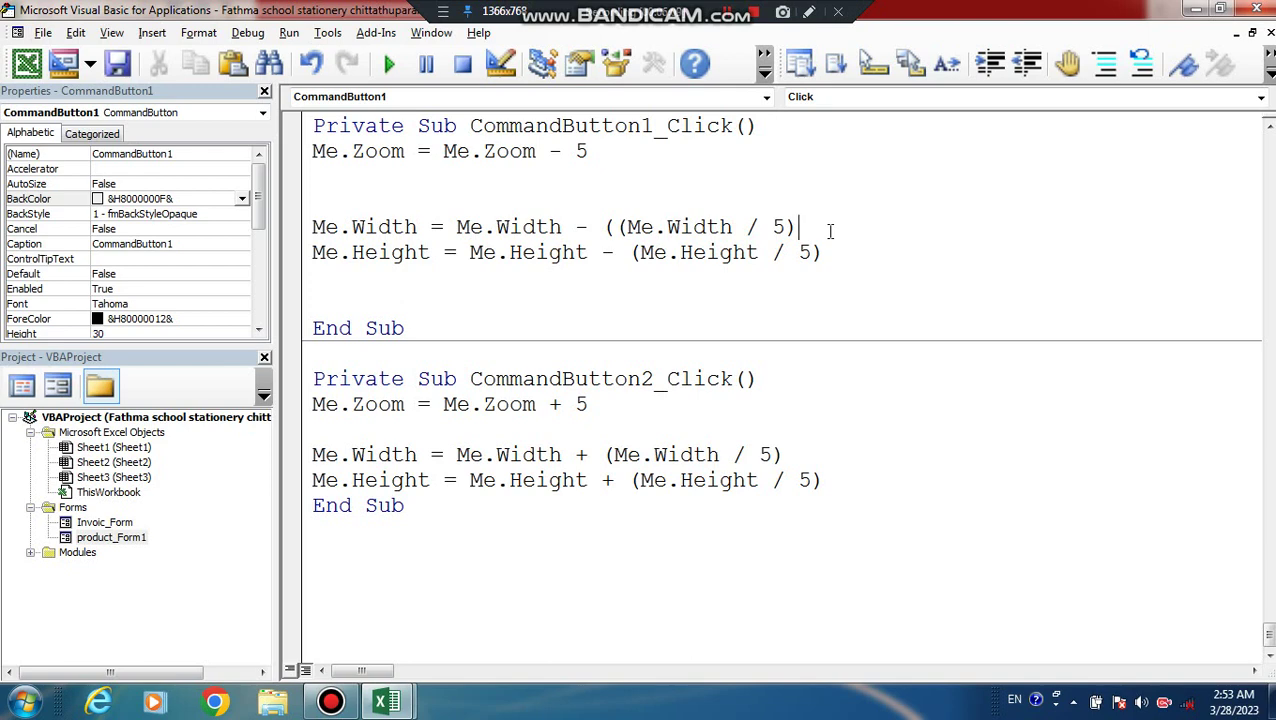
{"action": "type", "text": "*"}
{"action": "key", "text": "BackSpace"}
{"action": "left_click_drag", "start_coordinate": [790, 228], "coordinate": [745, 228]}
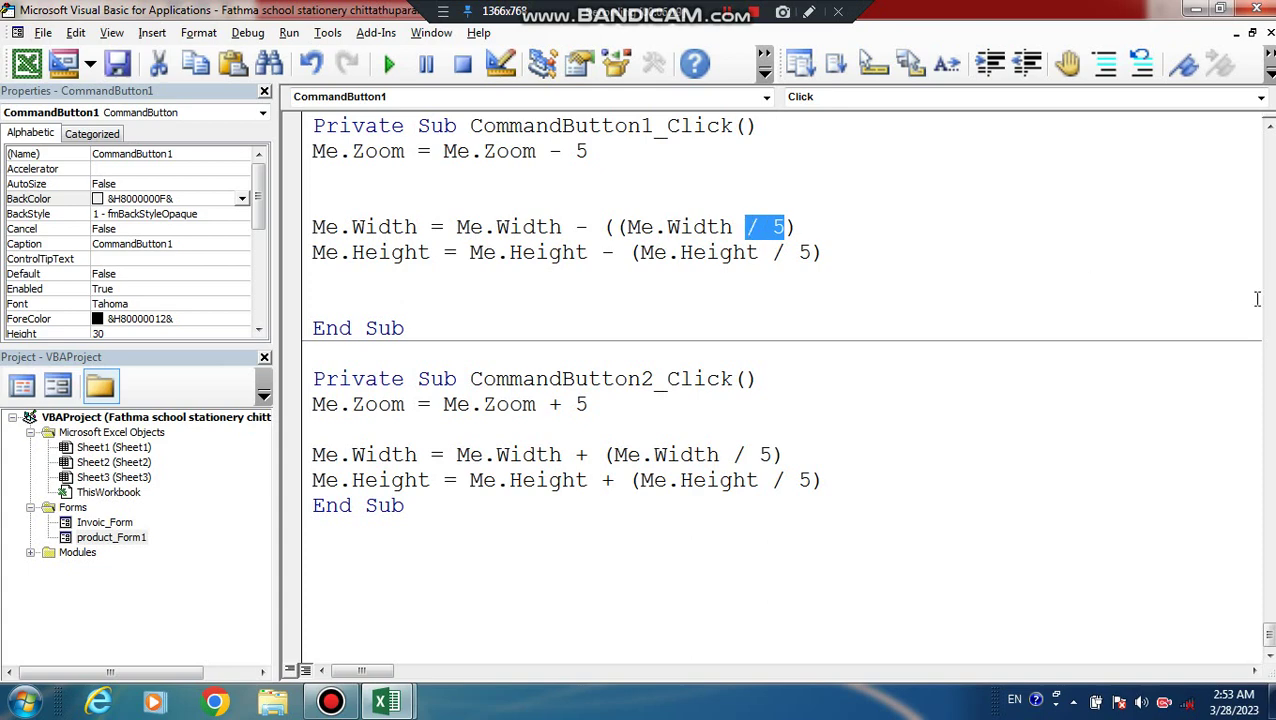
{"action": "type", "text": "*"}
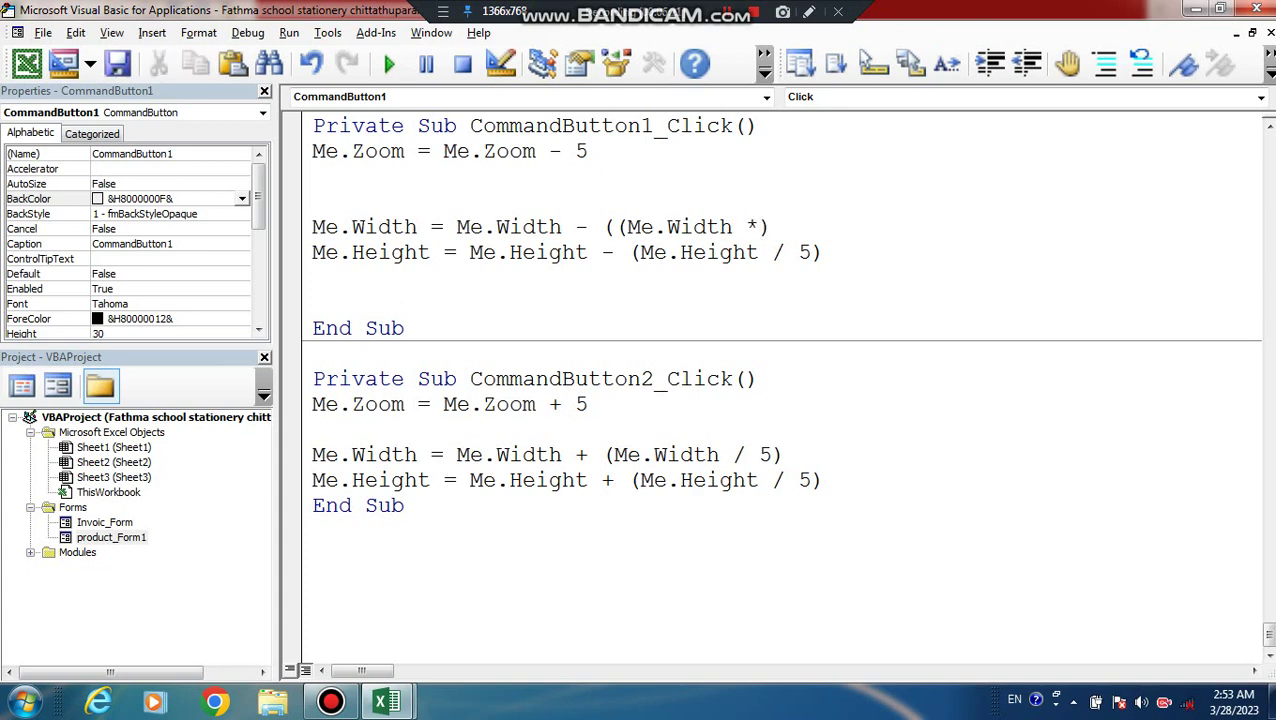
{"action": "type", "text": "5"}
{"action": "left_click", "coordinate": [816, 232]}
{"action": "type", "text": "/100"}
{"action": "type", "text": ")"}
{"action": "left_click", "coordinate": [755, 287]}
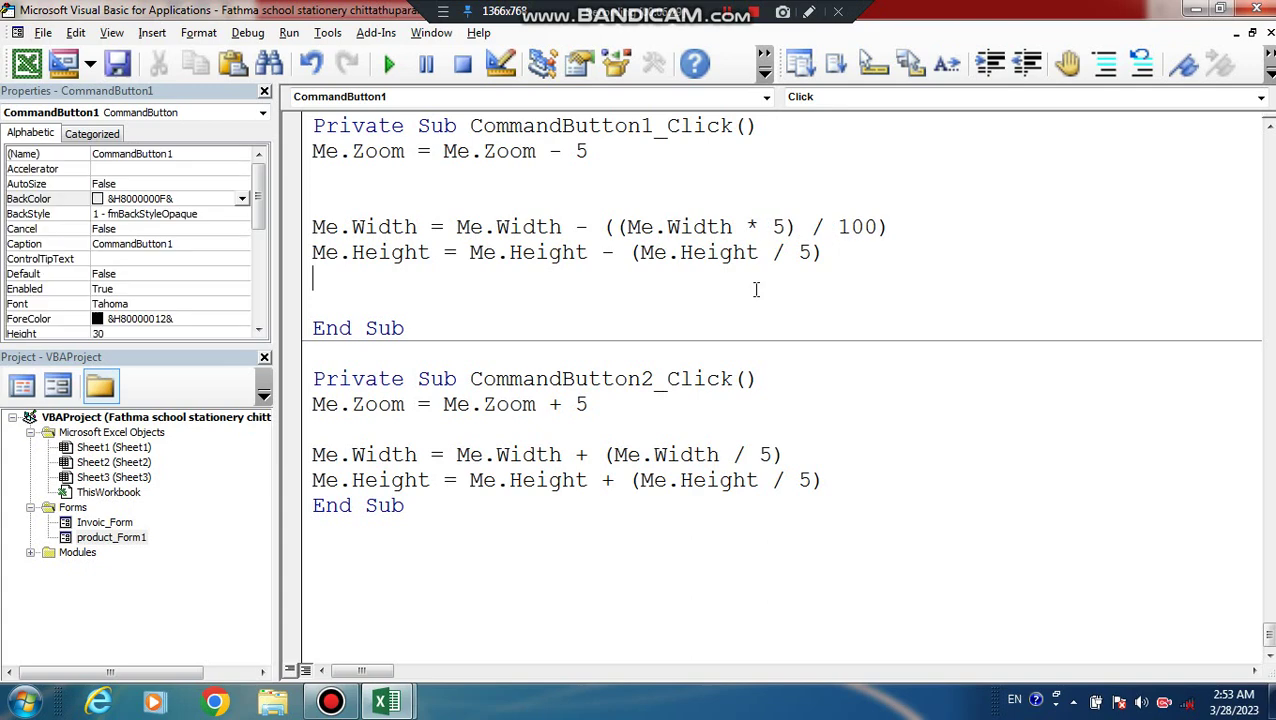
Step: Rewrite the height term as (Me.Height * 5)/100 in the same way
{"action": "left_click", "coordinate": [630, 255]}
{"action": "type", "text": "("}
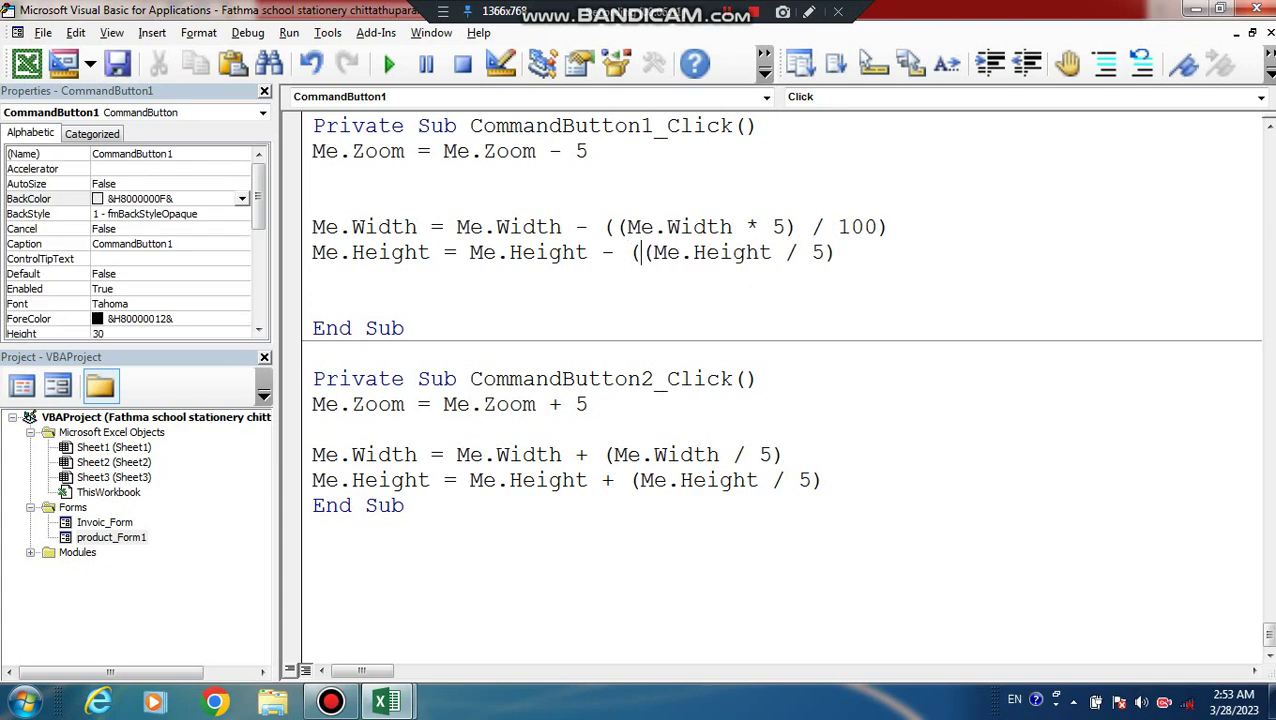
{"action": "double_click", "coordinate": [791, 253]}
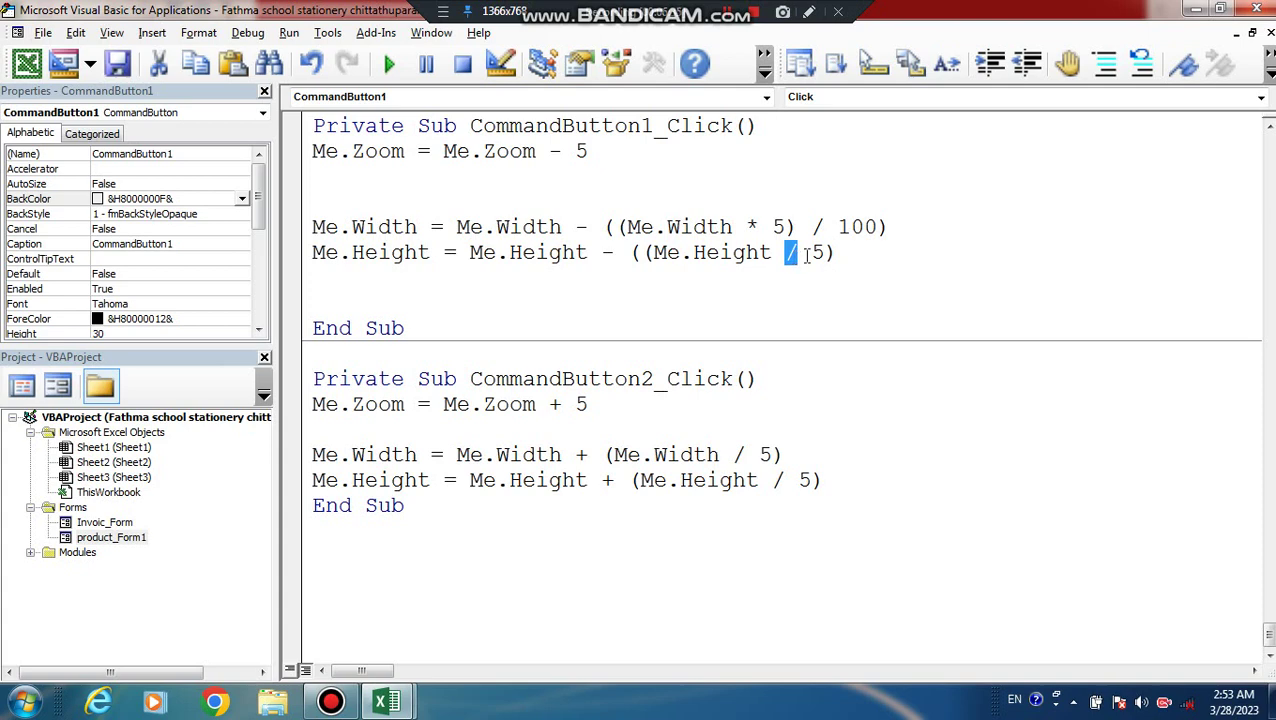
{"action": "type", "text": "* 5)/100)"}
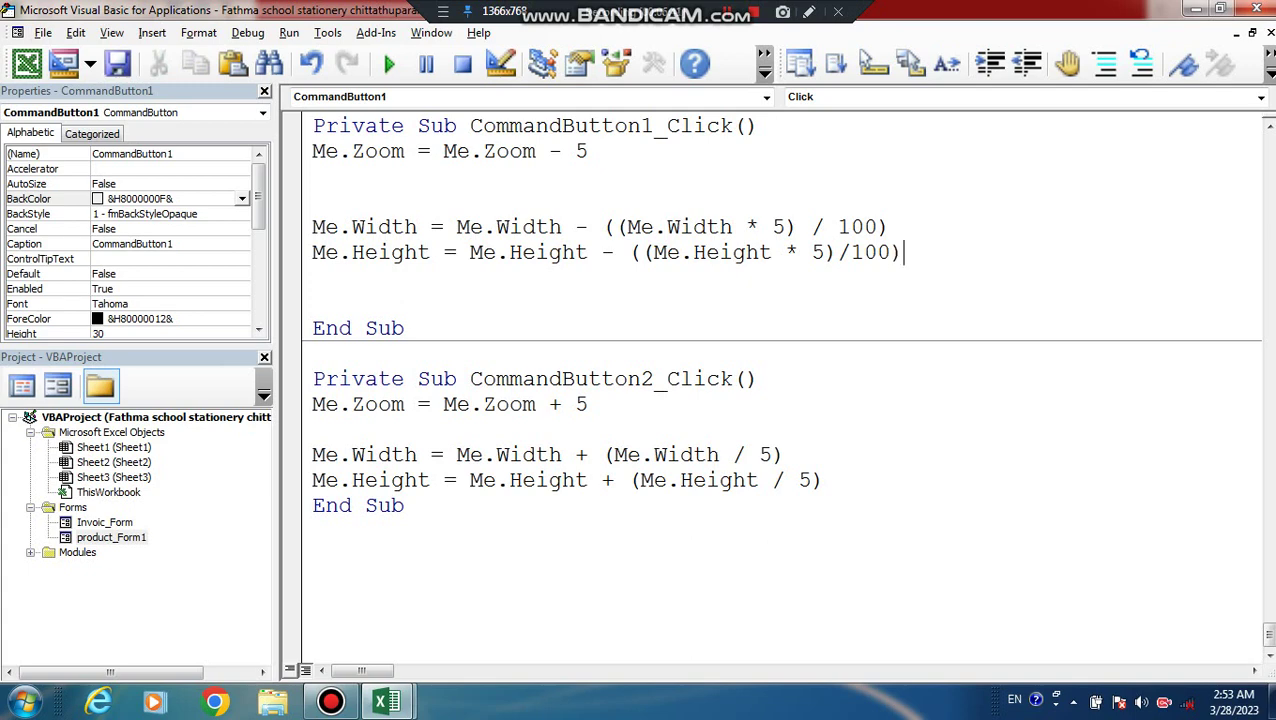
{"action": "left_click", "coordinate": [832, 310]}
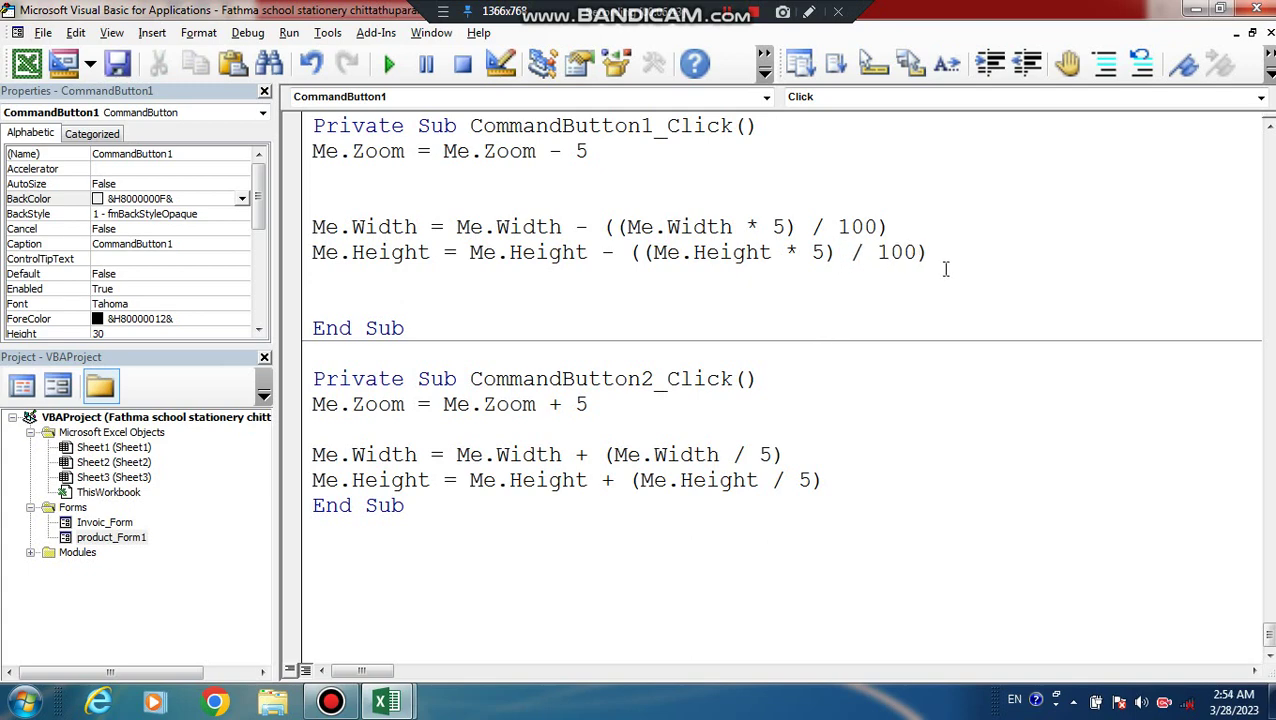
Step: Paste the percentage width and height lines into CommandButton2_Click, changing minus to plus
{"action": "mouse_move", "coordinate": [945, 258]}
{"action": "left_mouse_down"}
{"action": "mouse_move", "coordinate": [463, 252]}
{"action": "mouse_move", "coordinate": [312, 227]}
{"action": "left_mouse_up"}
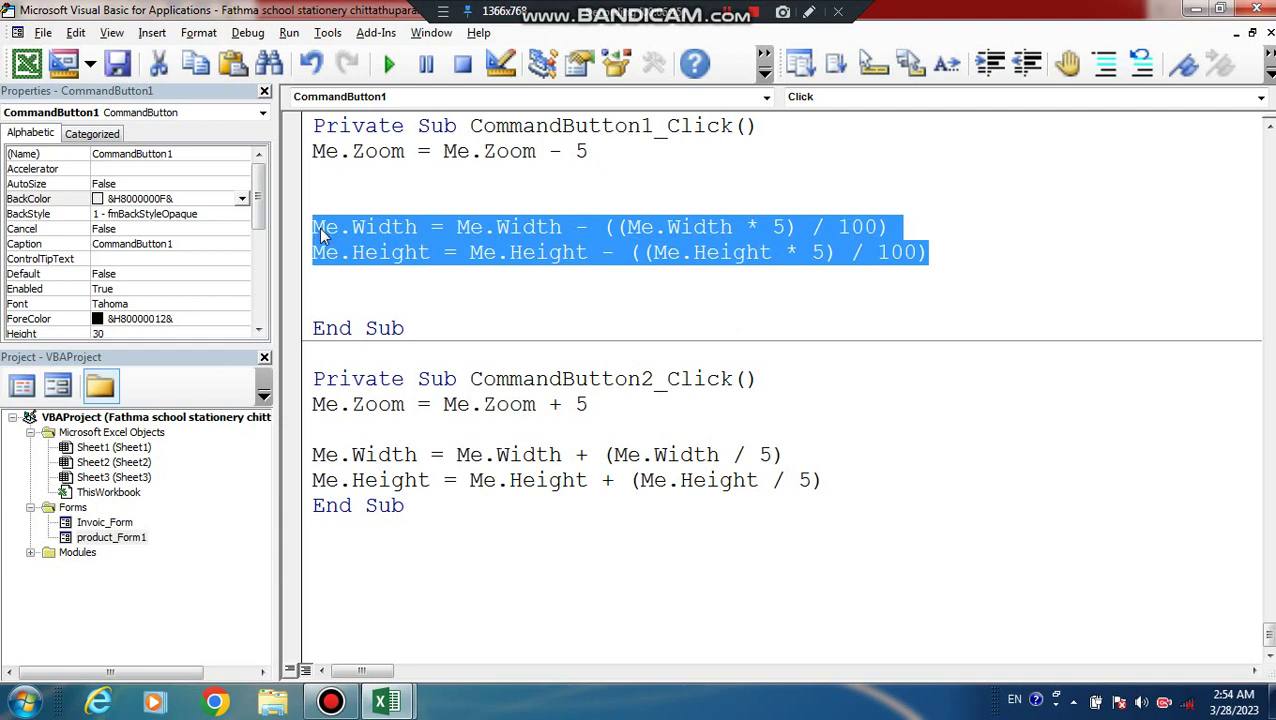
{"action": "right_click", "coordinate": [357, 230]}
{"action": "left_click", "coordinate": [408, 260]}
{"action": "left_click_drag", "start_coordinate": [852, 490], "coordinate": [285, 432]}
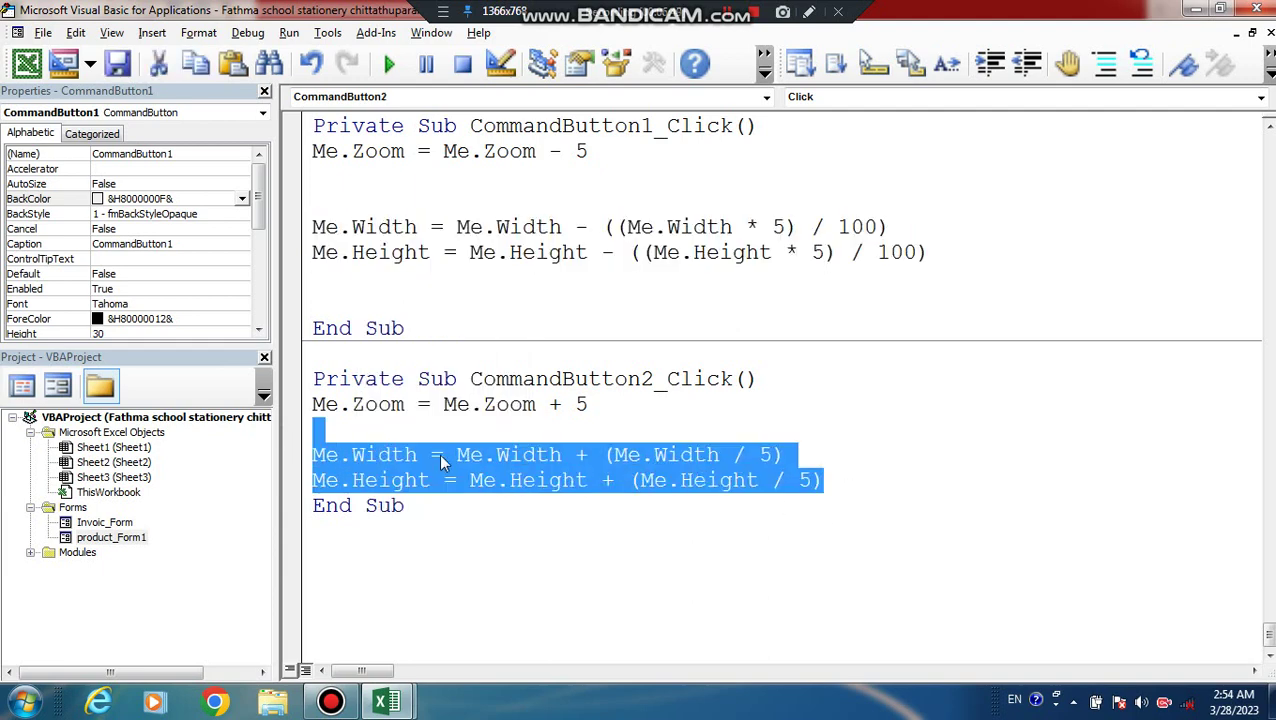
{"action": "right_click", "coordinate": [432, 460]}
{"action": "left_click", "coordinate": [518, 197]}
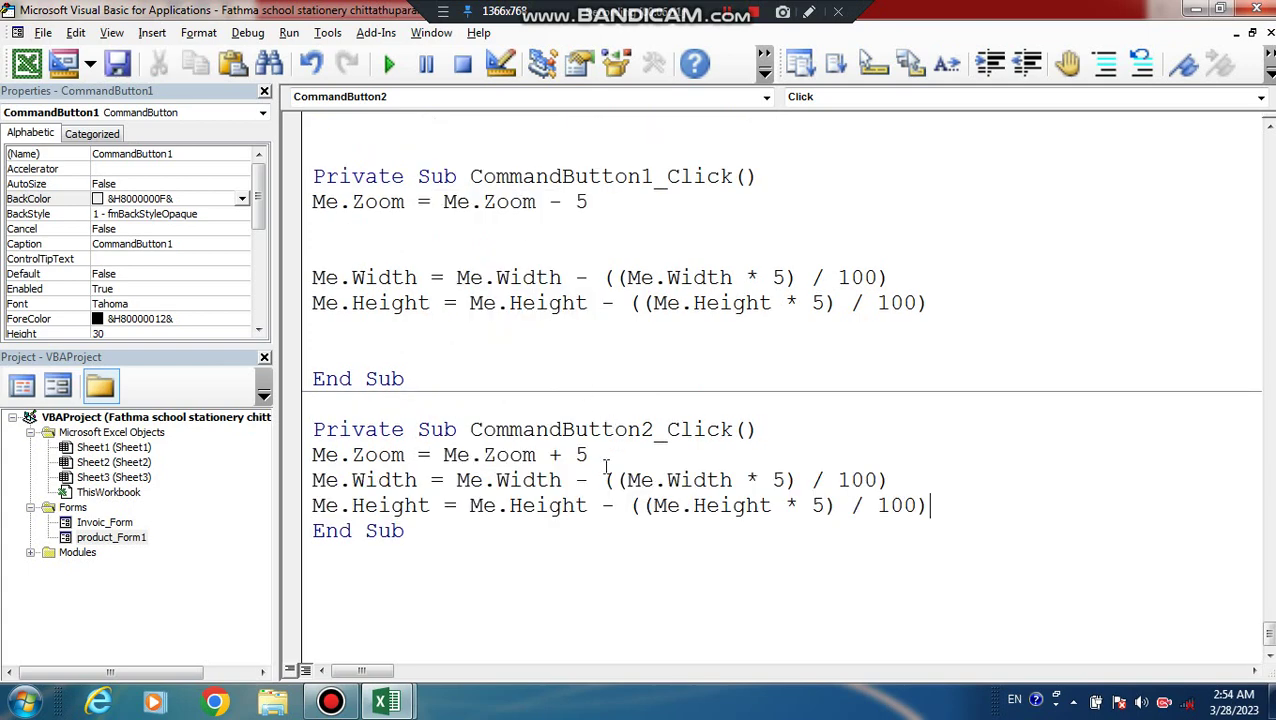
{"action": "mouse_move", "coordinate": [577, 482]}
{"action": "left_mouse_down"}
{"action": "mouse_move", "coordinate": [588, 505]}
{"action": "mouse_move", "coordinate": [588, 481]}
{"action": "mouse_move", "coordinate": [615, 505]}
{"action": "left_mouse_up"}
{"action": "type", "text": "+"}
{"action": "type", "text": "+"}
Step: Remove the stray blank lines in both Click subs
{"action": "left_click", "coordinate": [612, 545]}
{"action": "left_click", "coordinate": [969, 510]}
{"action": "key", "text": "Return"}
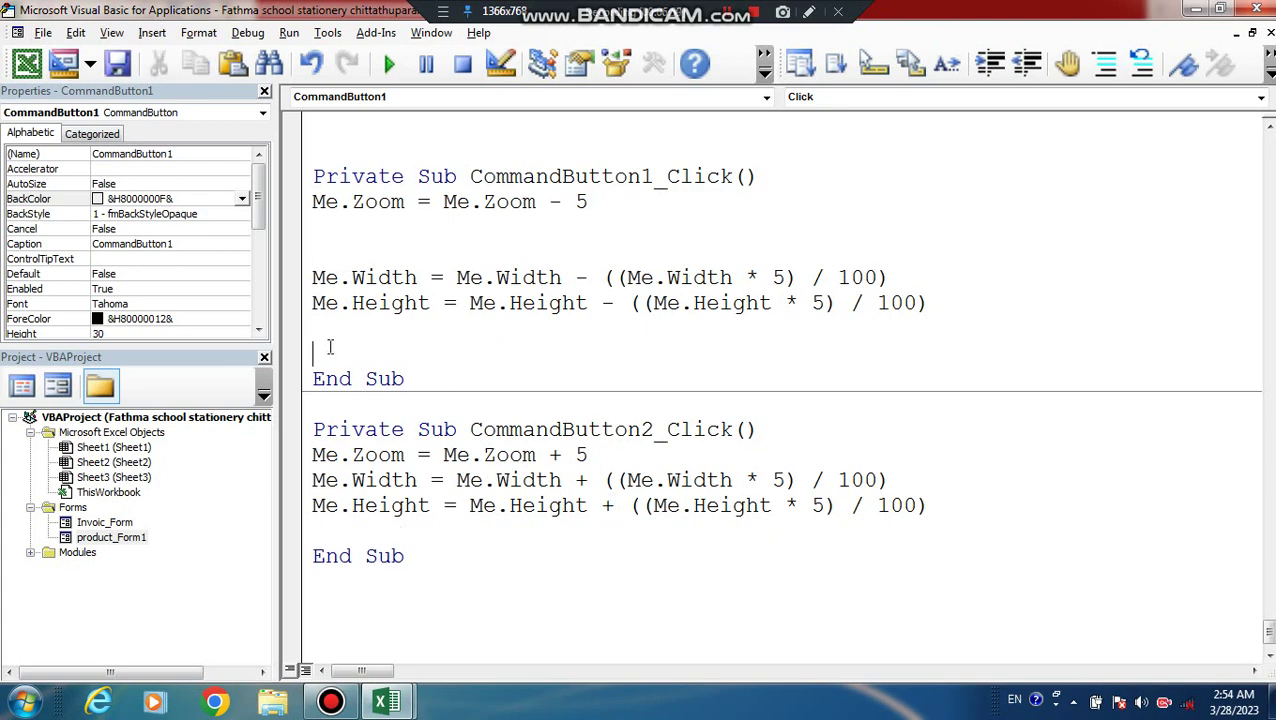
{"action": "key", "text": "BackSpace"}
{"action": "key", "text": "BackSpace"}
{"action": "left_click", "coordinate": [378, 250]}
{"action": "key", "text": "BackSpace"}
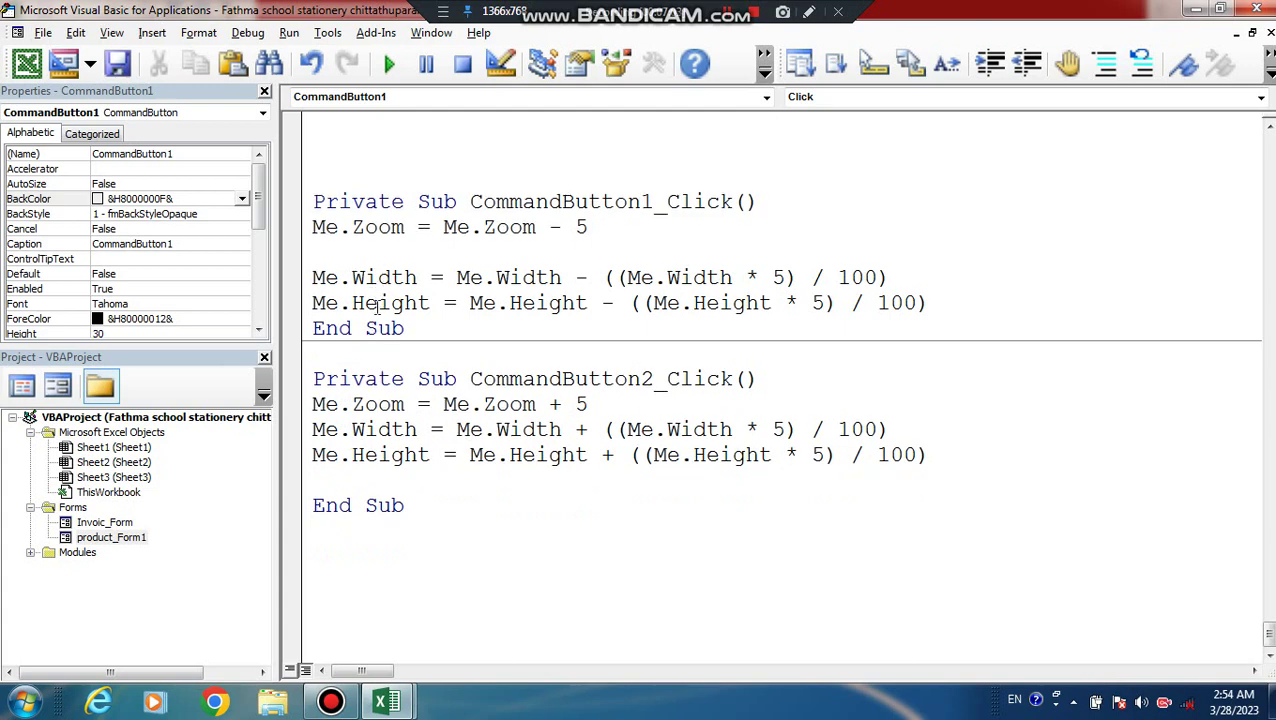
{"action": "key", "text": "BackSpace"}
{"action": "left_click", "coordinate": [321, 485]}
{"action": "key", "text": "BackSpace"}
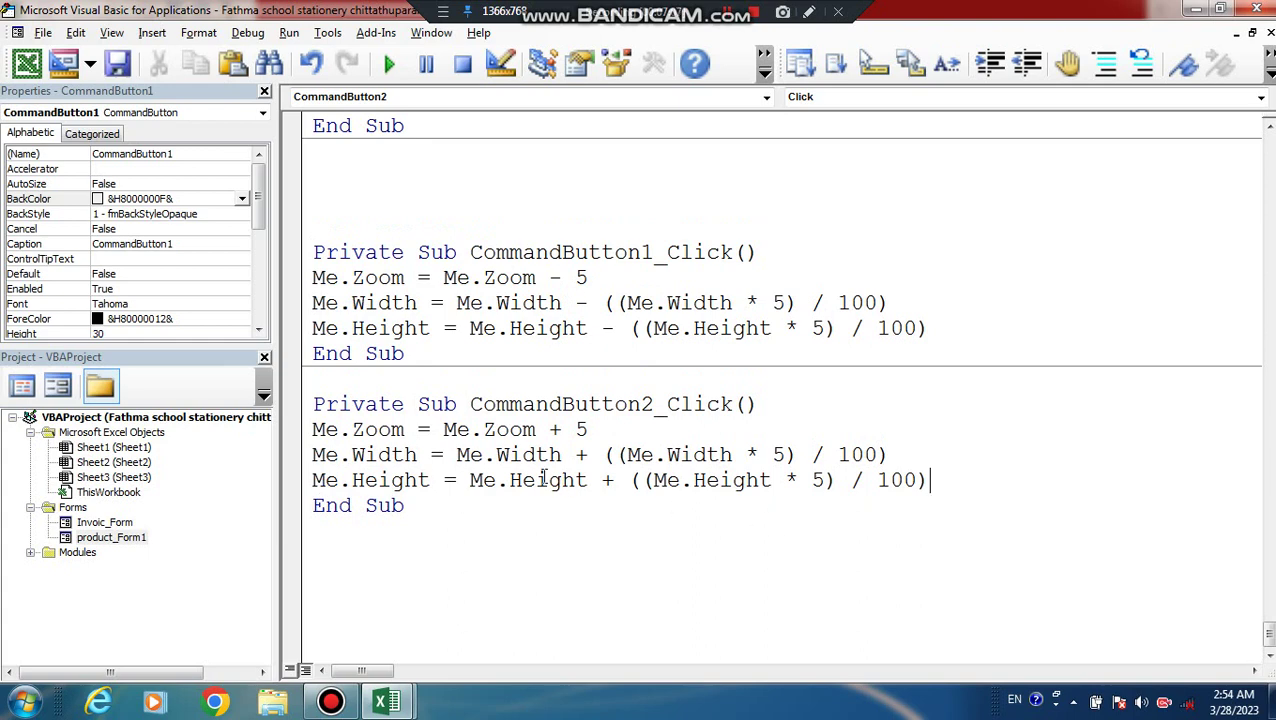
{"action": "left_click_drag", "start_coordinate": [590, 432], "coordinate": [352, 410]}
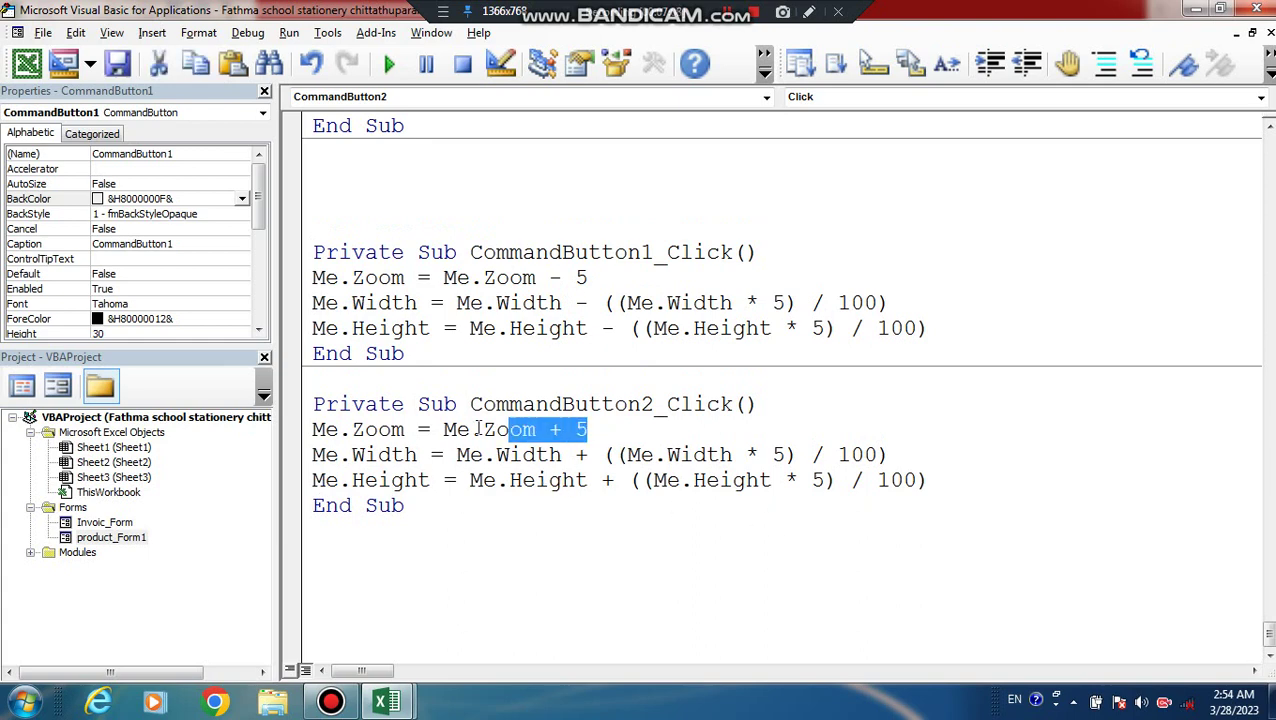
{"action": "left_click", "coordinate": [584, 454]}
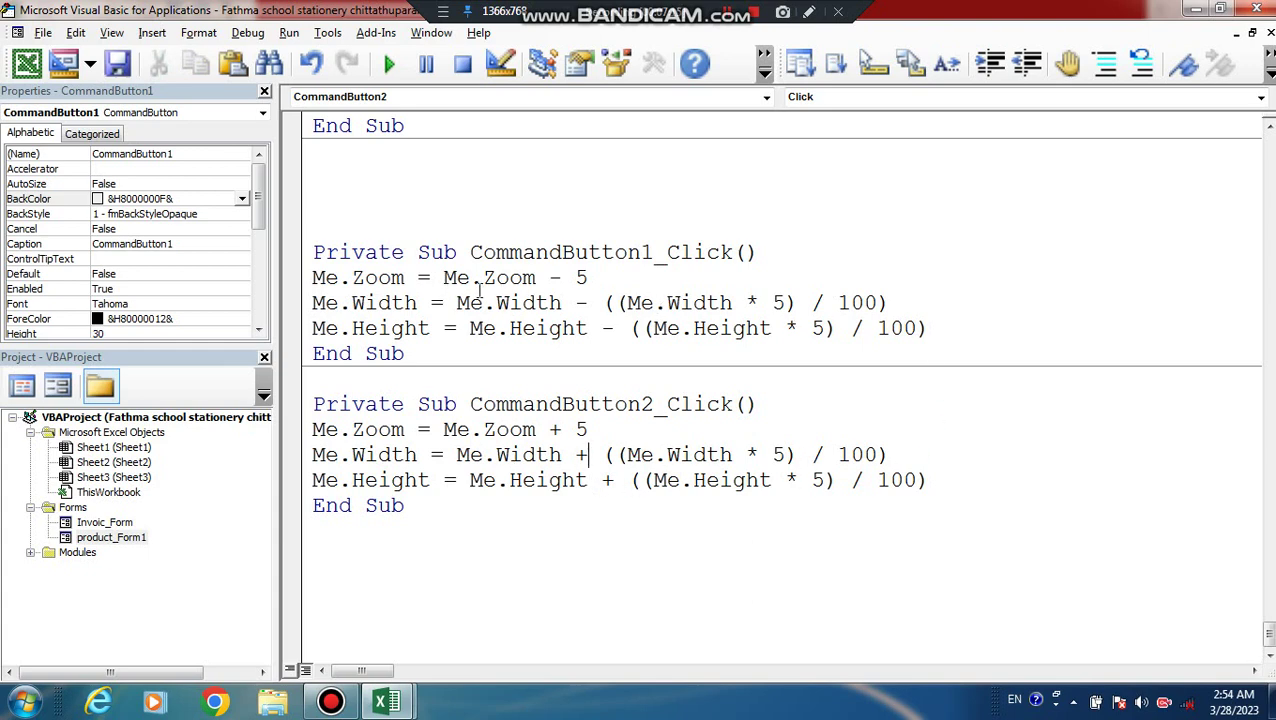
Step: Run the form and shrink it six times by 5 percent with CommandButton1
{"action": "left_click", "coordinate": [391, 63]}
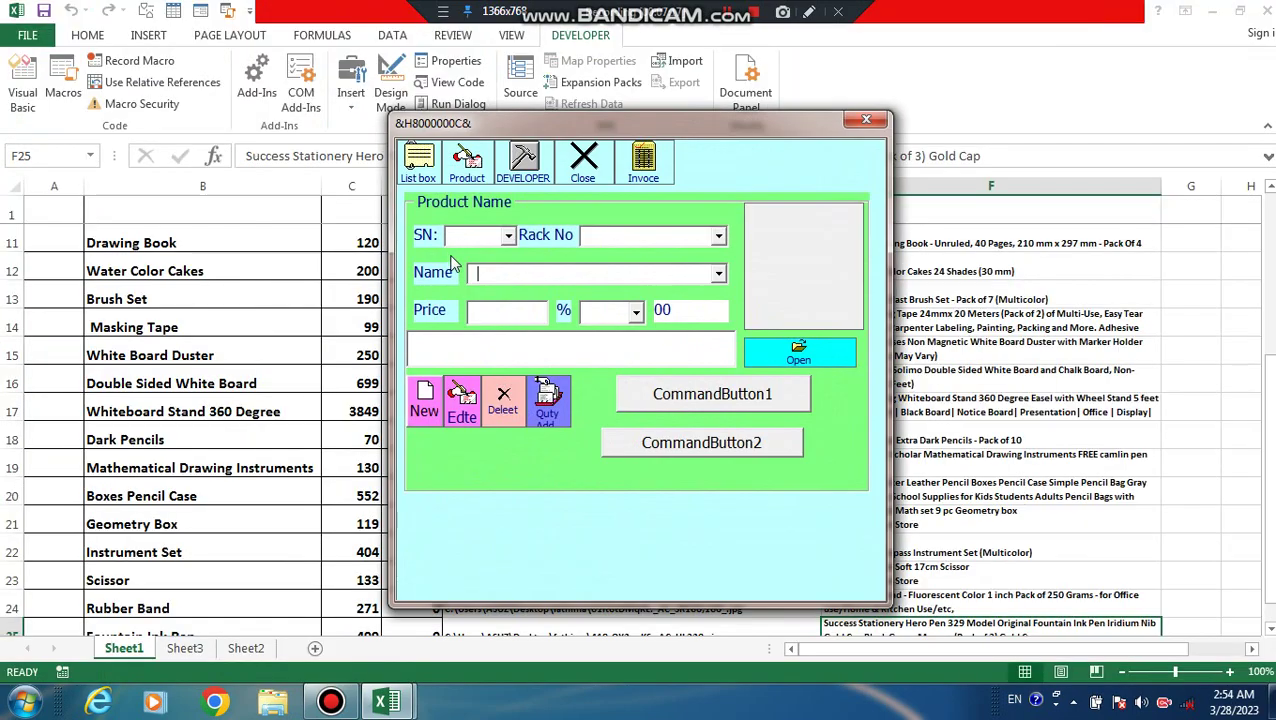
{"action": "left_click", "coordinate": [722, 398]}
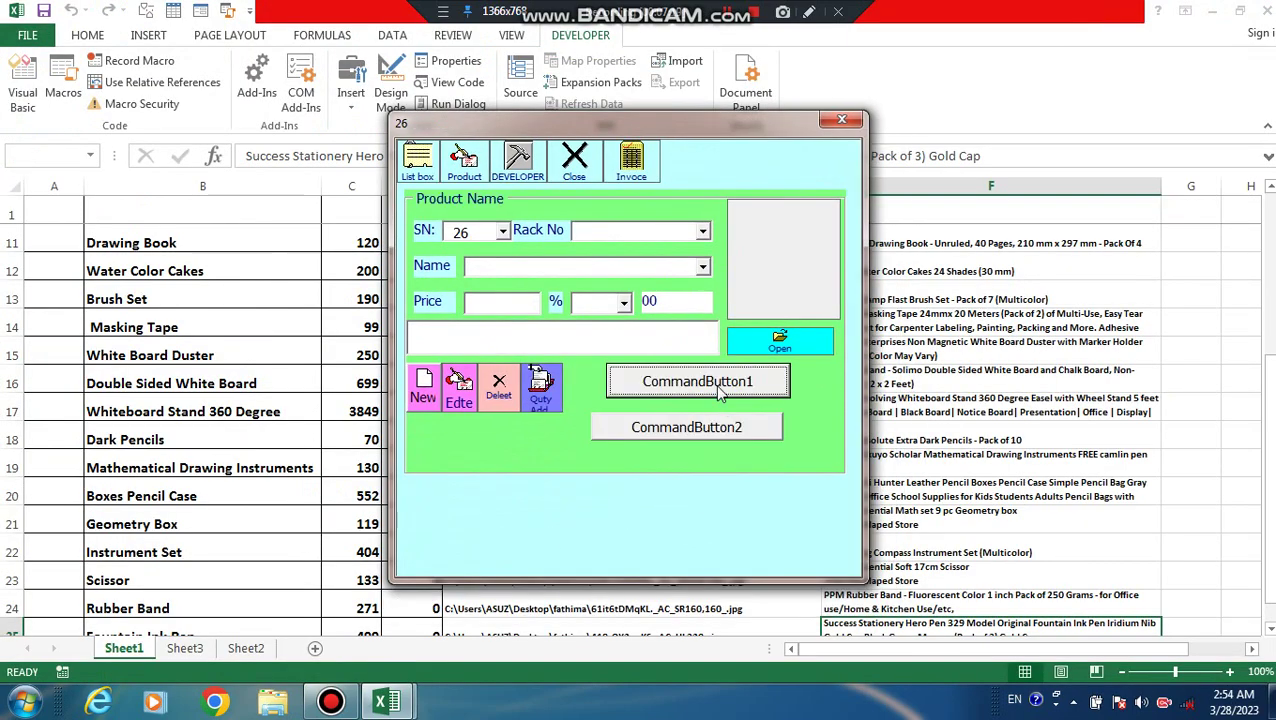
{"action": "left_click", "coordinate": [698, 378]}
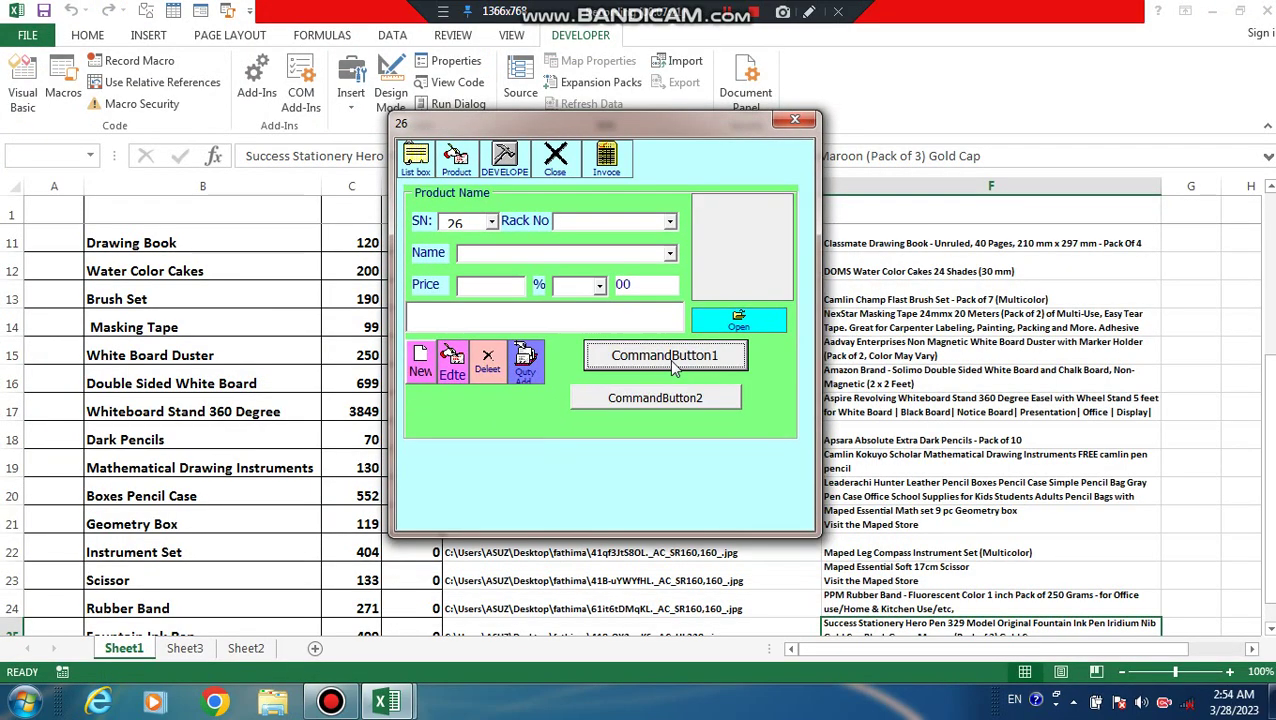
{"action": "left_click", "coordinate": [672, 355]}
{"action": "left_click", "coordinate": [648, 340]}
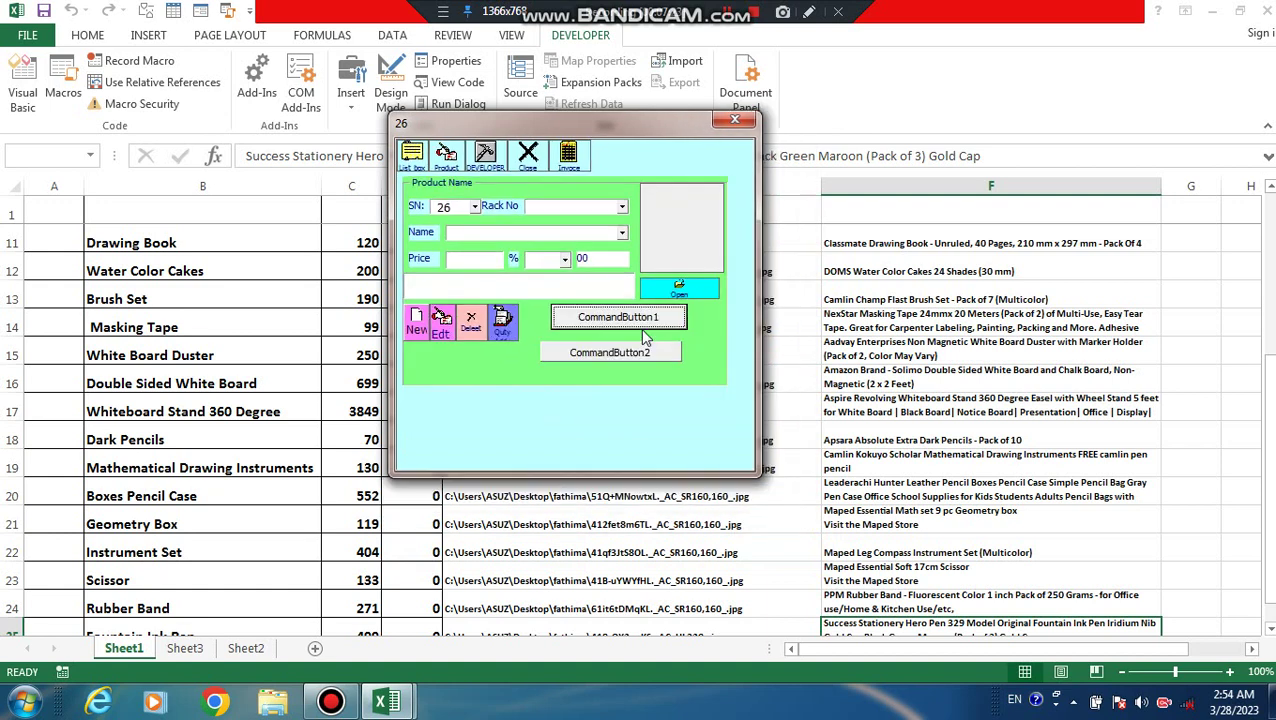
{"action": "left_click", "coordinate": [632, 323]}
{"action": "left_click", "coordinate": [600, 312]}
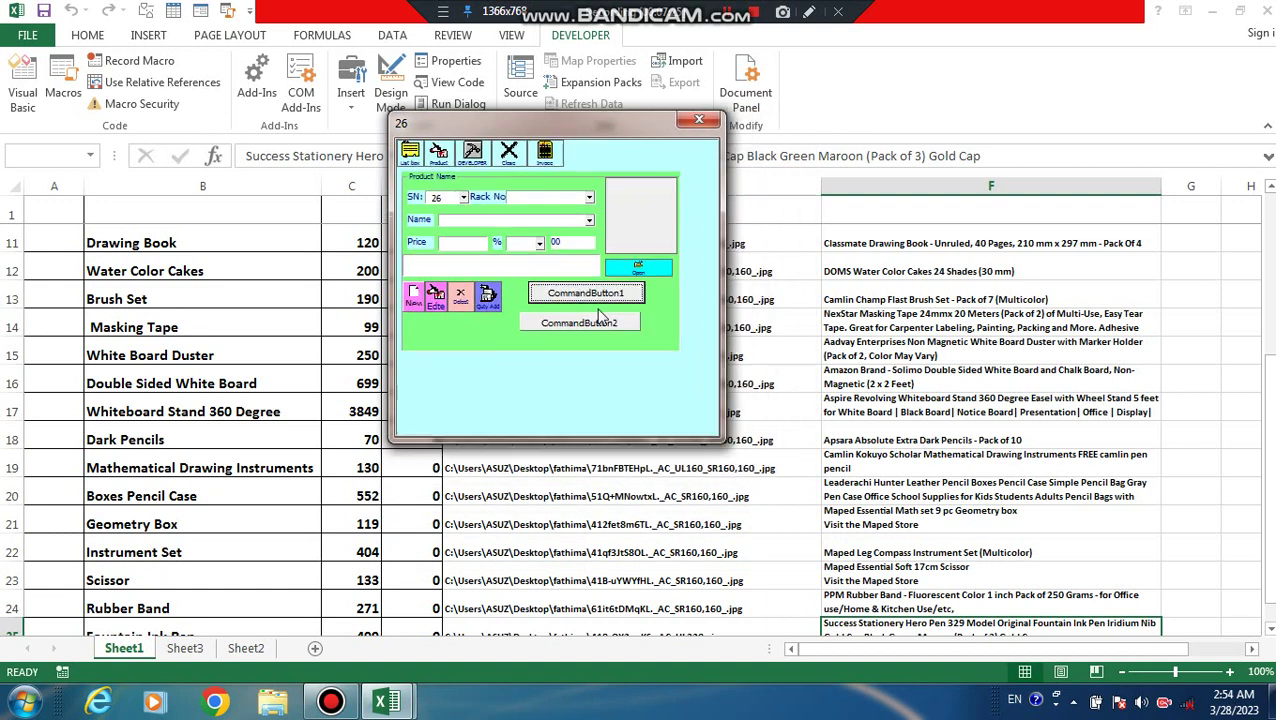
Step: Enlarge the form eight steps and shrink it three, then close it and reopen the code
{"action": "left_click", "coordinate": [592, 335]}
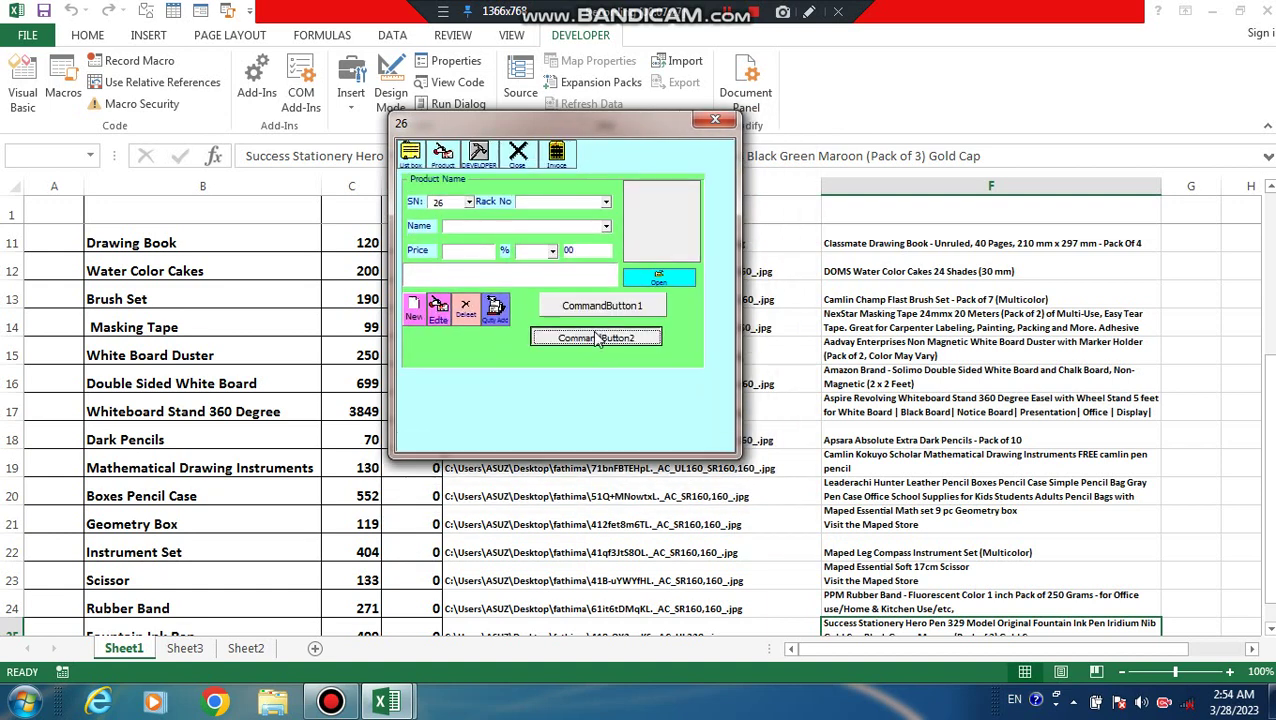
{"action": "left_click", "coordinate": [600, 358]}
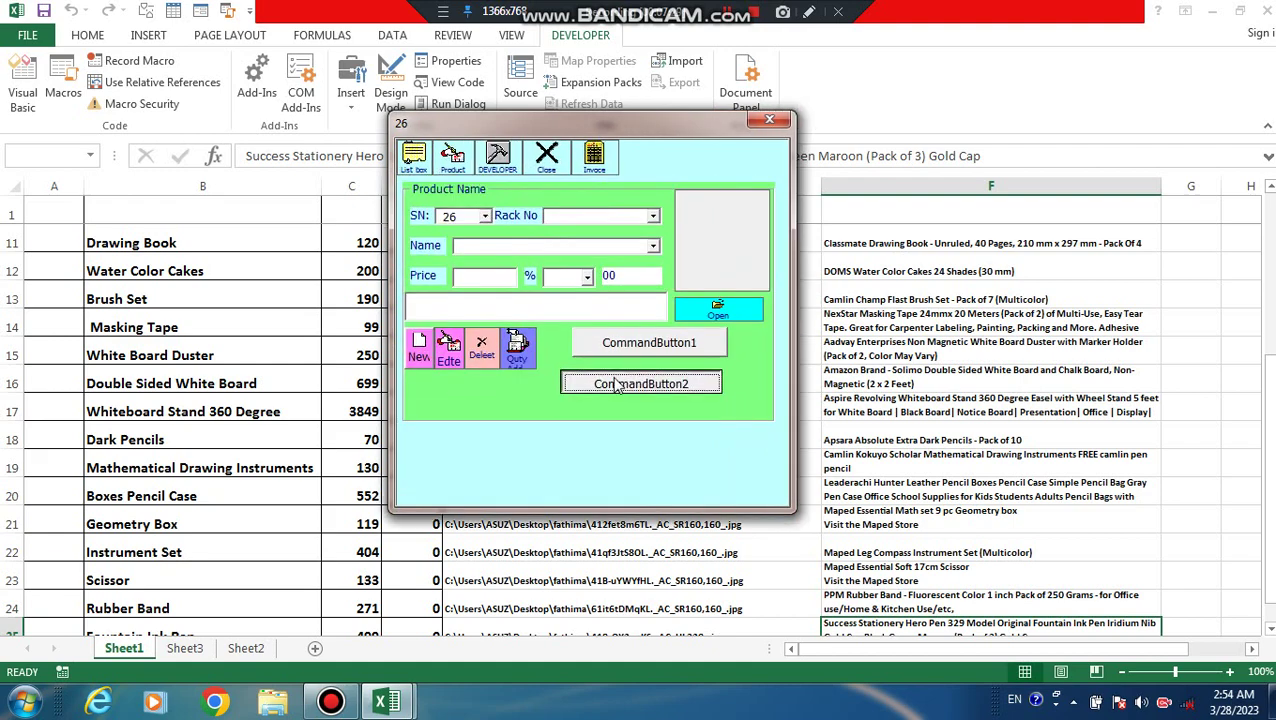
{"action": "left_click", "coordinate": [618, 392]}
{"action": "left_click", "coordinate": [642, 414]}
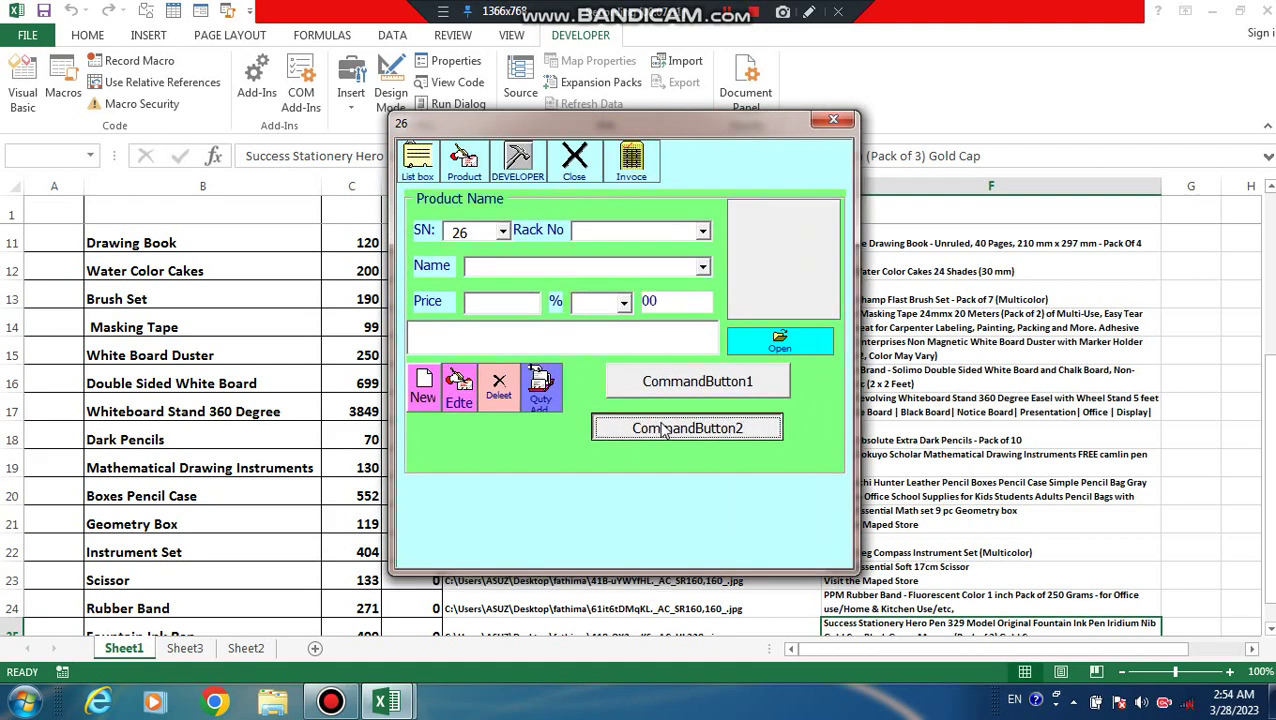
{"action": "left_click", "coordinate": [678, 443]}
{"action": "left_click", "coordinate": [702, 467]}
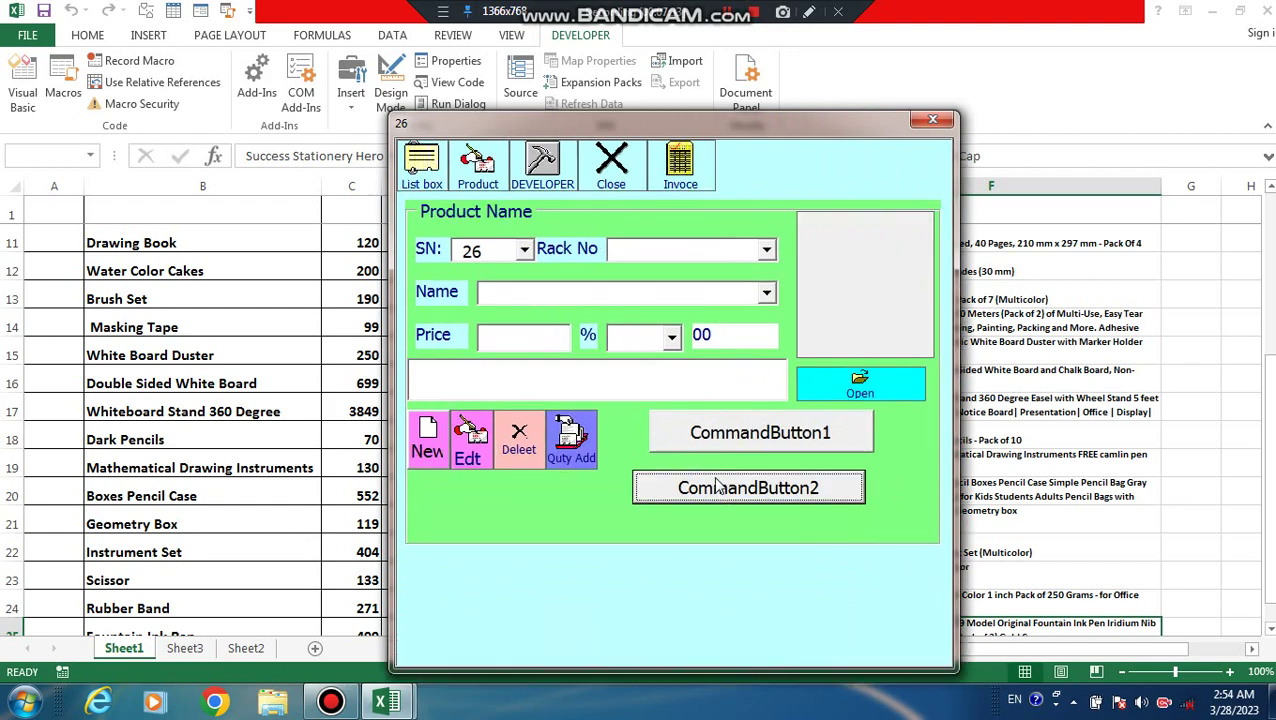
{"action": "left_click", "coordinate": [716, 494]}
{"action": "left_click", "coordinate": [700, 505]}
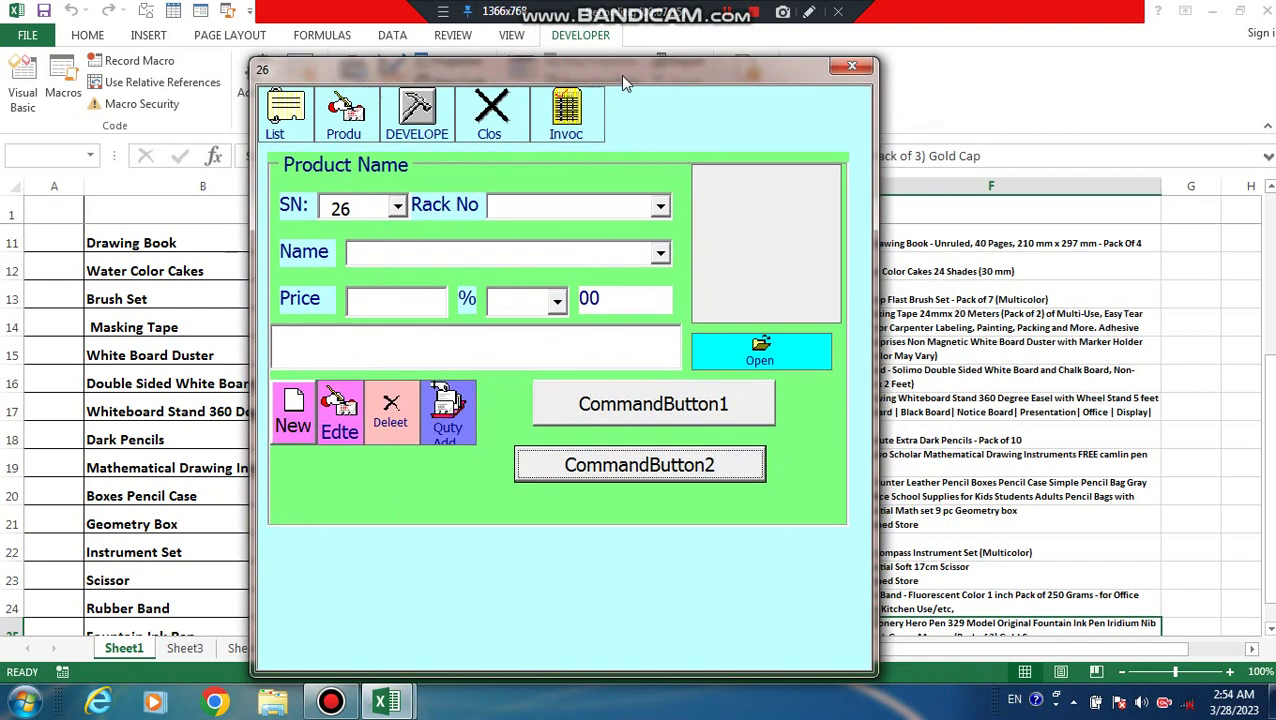
{"action": "left_click", "coordinate": [676, 455]}
{"action": "left_click", "coordinate": [684, 428]}
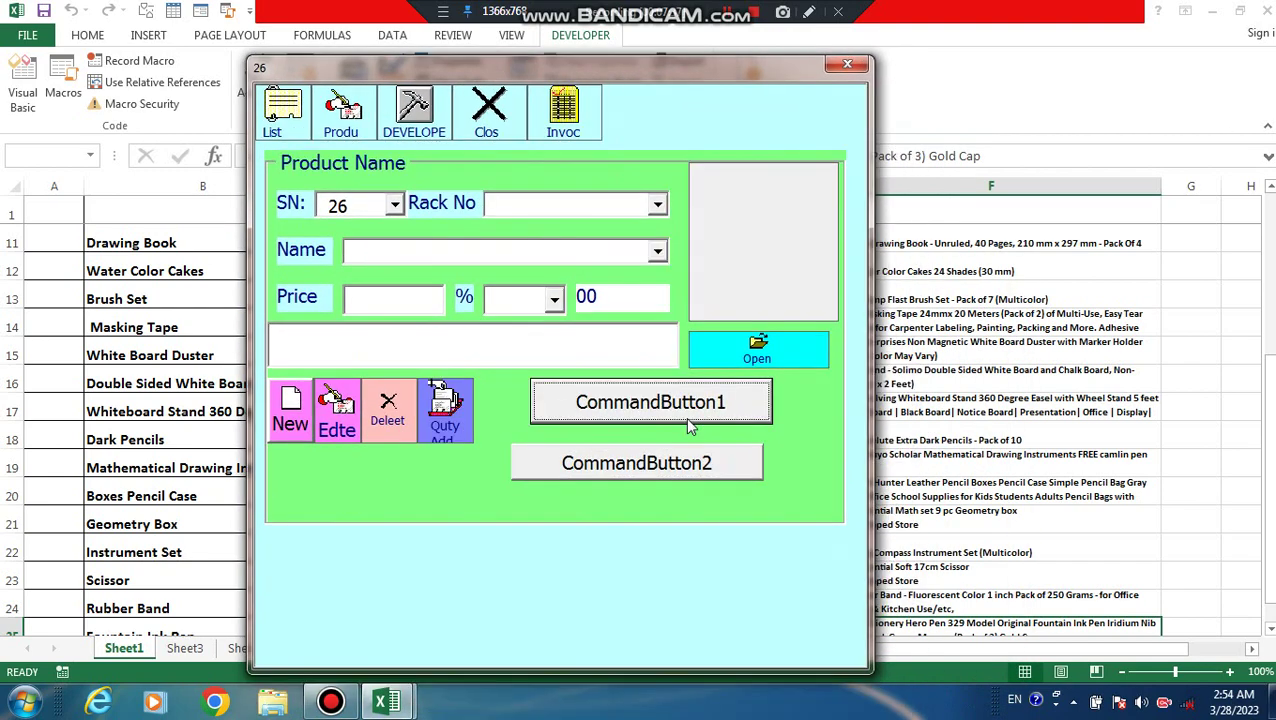
{"action": "left_click", "coordinate": [685, 398]}
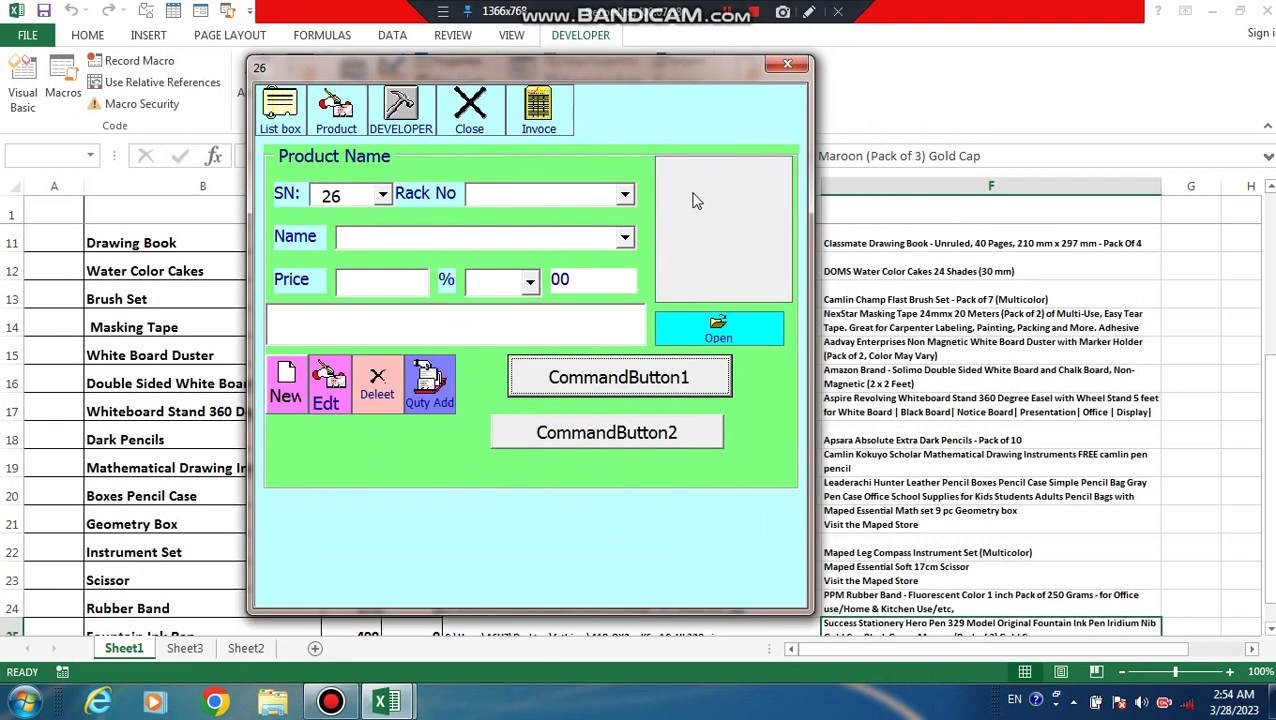
{"action": "left_click", "coordinate": [778, 68]}
{"action": "double_click", "coordinate": [632, 374]}
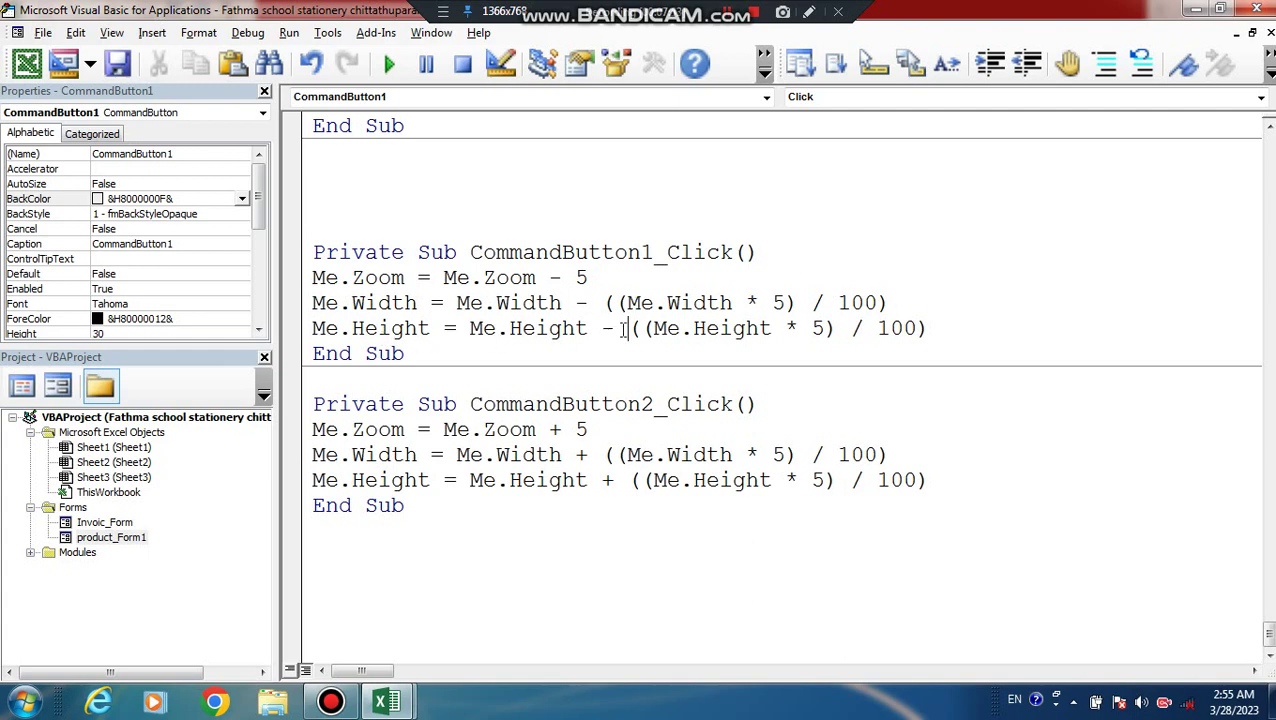
Step: Highlight the Height adjustment expressions, then move to the blank line above the Click subs
{"action": "left_click_drag", "start_coordinate": [628, 328], "coordinate": [981, 326]}
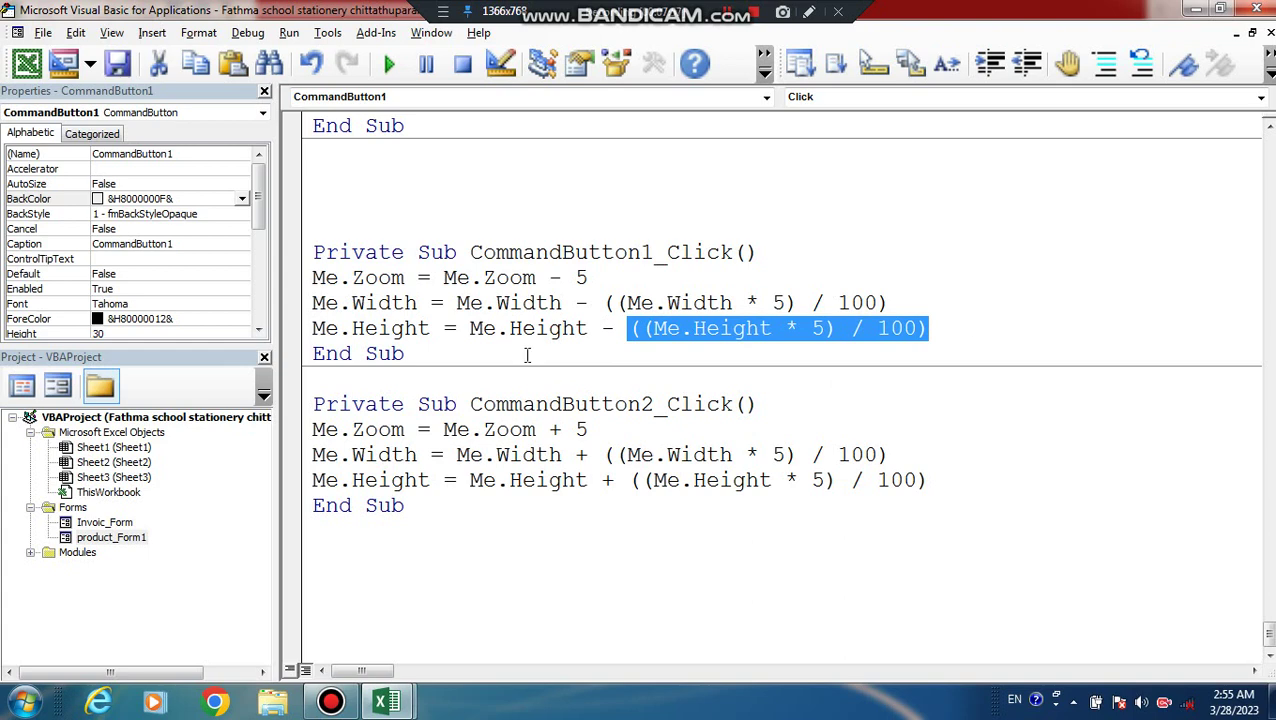
{"action": "left_click_drag", "start_coordinate": [626, 480], "coordinate": [594, 537]}
{"action": "left_click", "coordinate": [524, 595]}
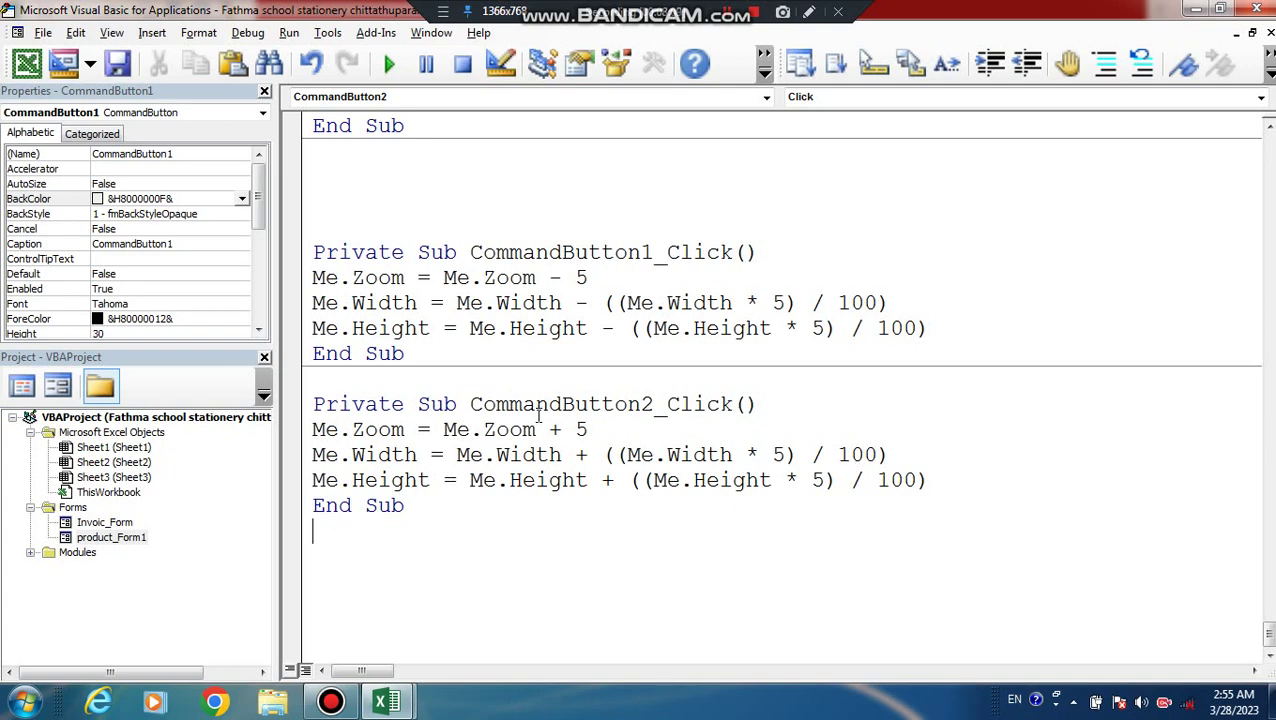
{"action": "left_click", "coordinate": [533, 187]}
{"action": "scroll", "coordinate": [525, 200], "scroll_direction": "up", "scroll_amount": 1}
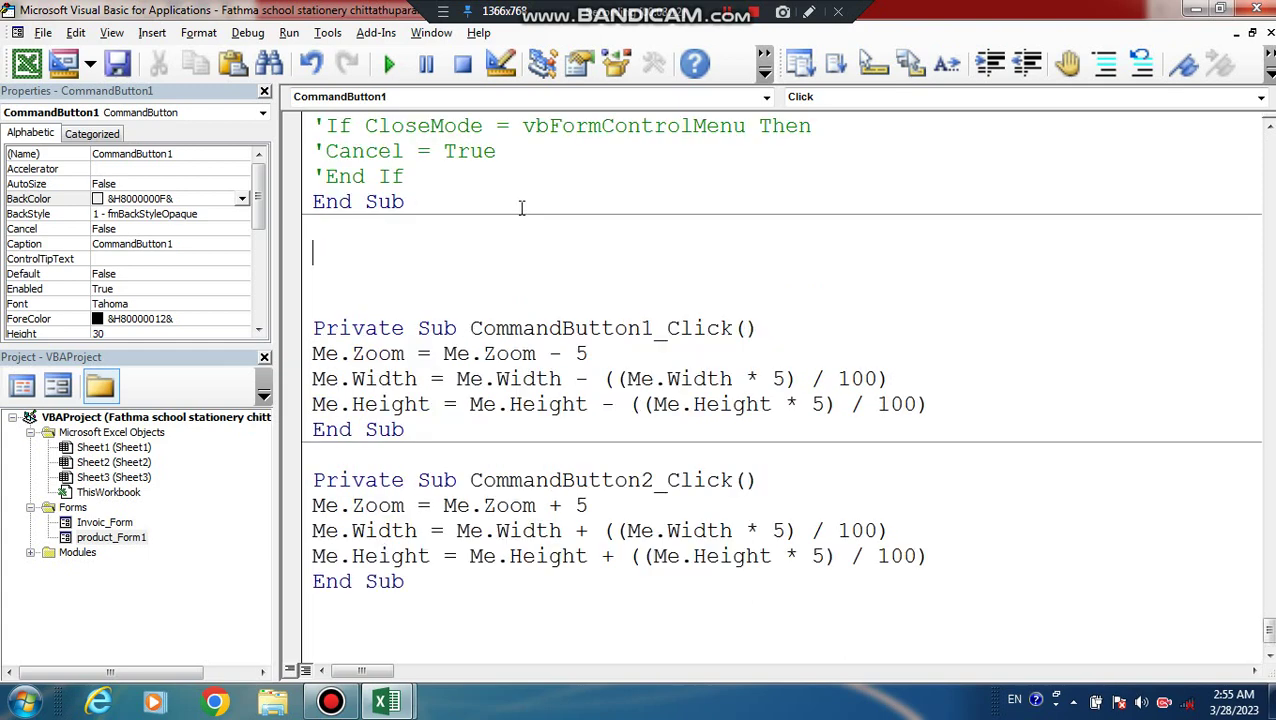
{"action": "left_click", "coordinate": [518, 258]}
Step: Run the form again, shrinking it four steps and then enlarging it three
{"action": "left_click", "coordinate": [390, 63]}
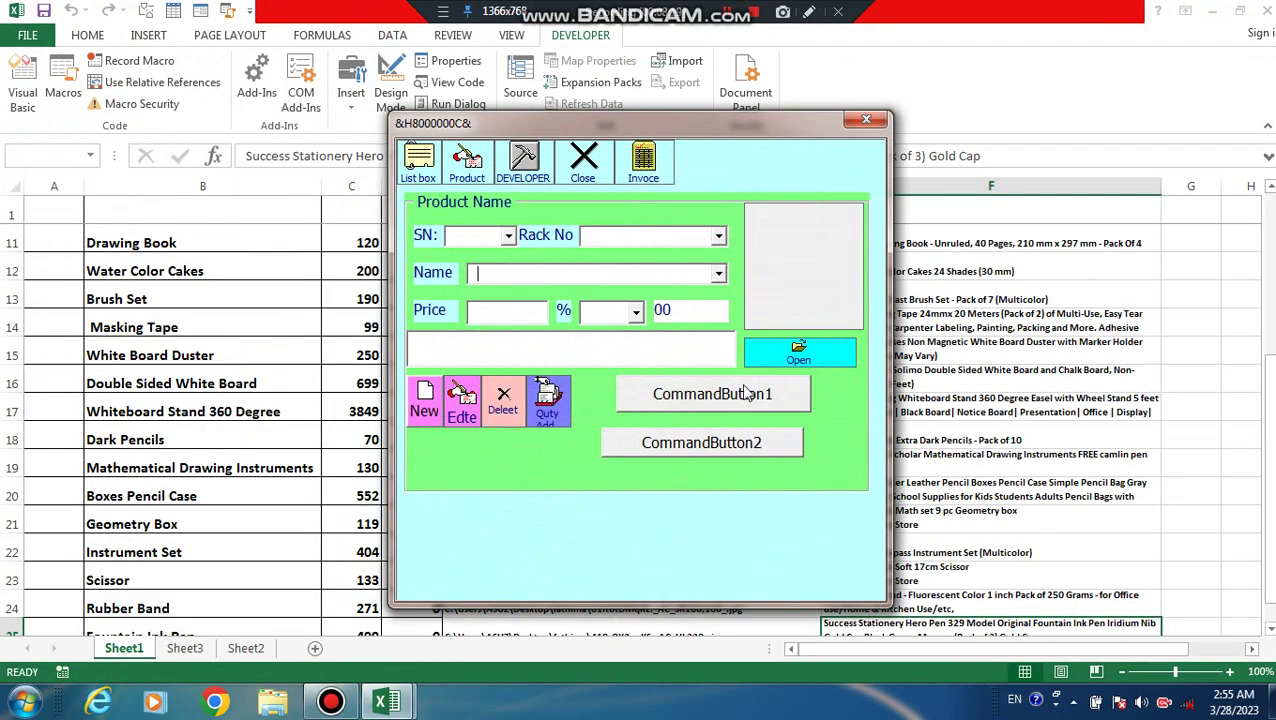
{"action": "left_click", "coordinate": [747, 392]}
{"action": "left_click", "coordinate": [720, 380]}
{"action": "left_click", "coordinate": [686, 360]}
{"action": "left_click", "coordinate": [655, 348]}
{"action": "left_click", "coordinate": [623, 326]}
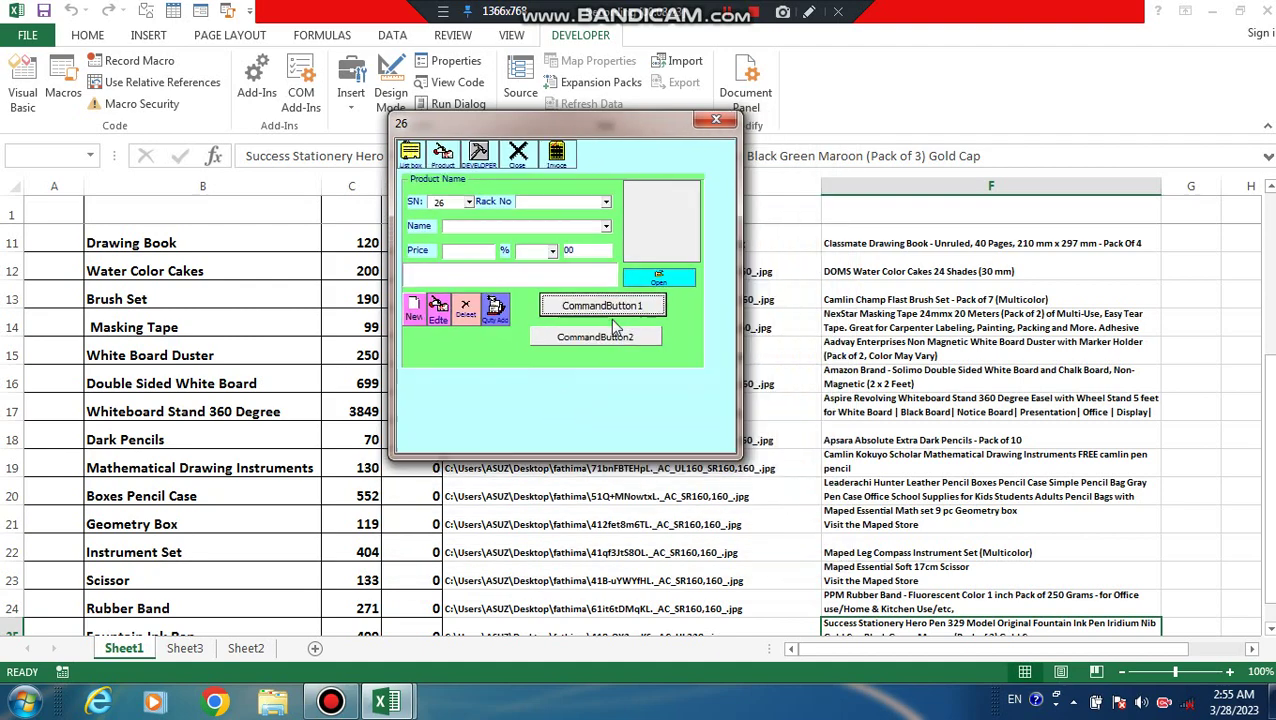
{"action": "left_click", "coordinate": [603, 354]}
{"action": "left_click", "coordinate": [604, 358]}
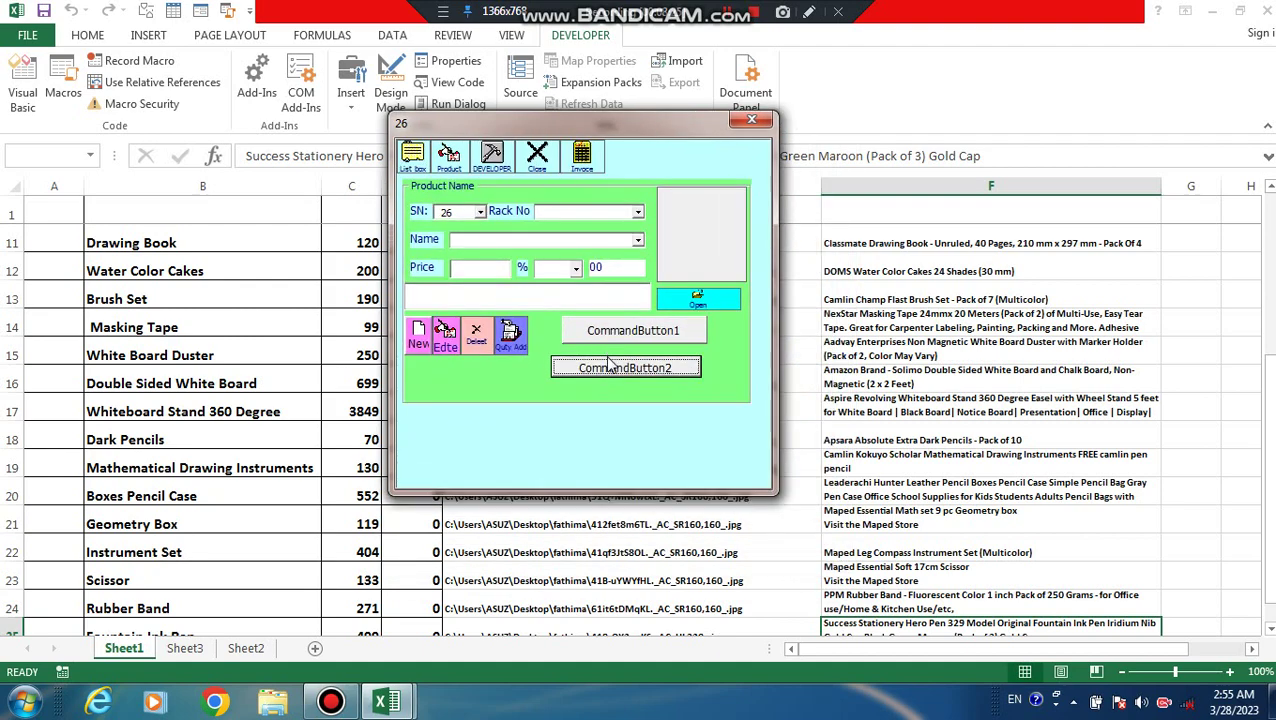
{"action": "left_click", "coordinate": [630, 388]}
{"action": "left_click", "coordinate": [645, 420]}
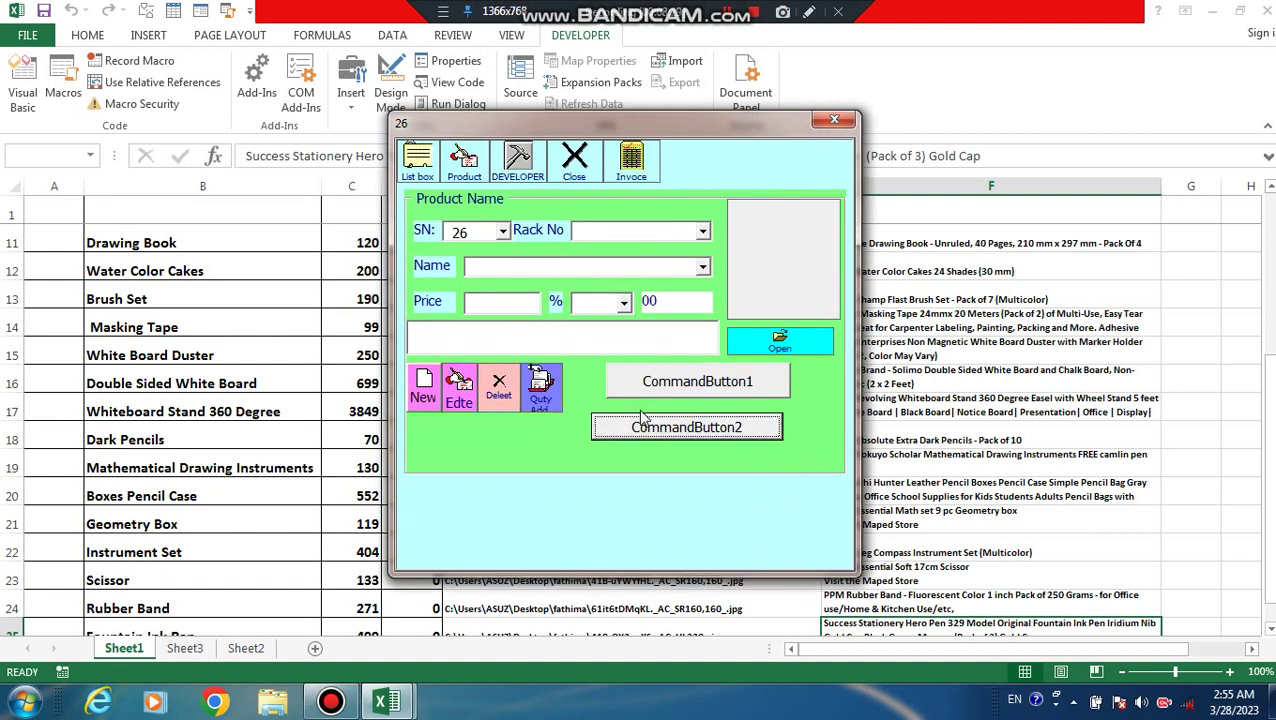
Step: Alternately shrink and enlarge the form one step at a time, ending at full size
{"action": "left_click", "coordinate": [683, 392]}
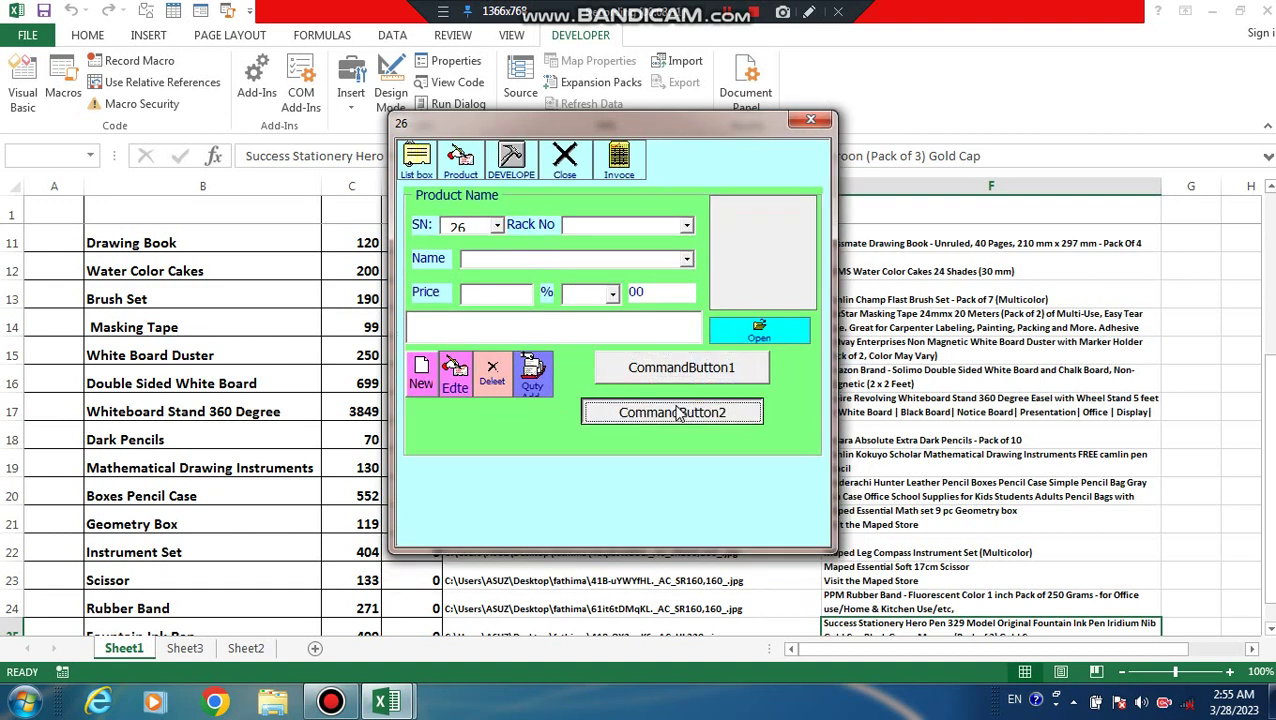
{"action": "left_click", "coordinate": [683, 392]}
{"action": "left_click", "coordinate": [680, 414]}
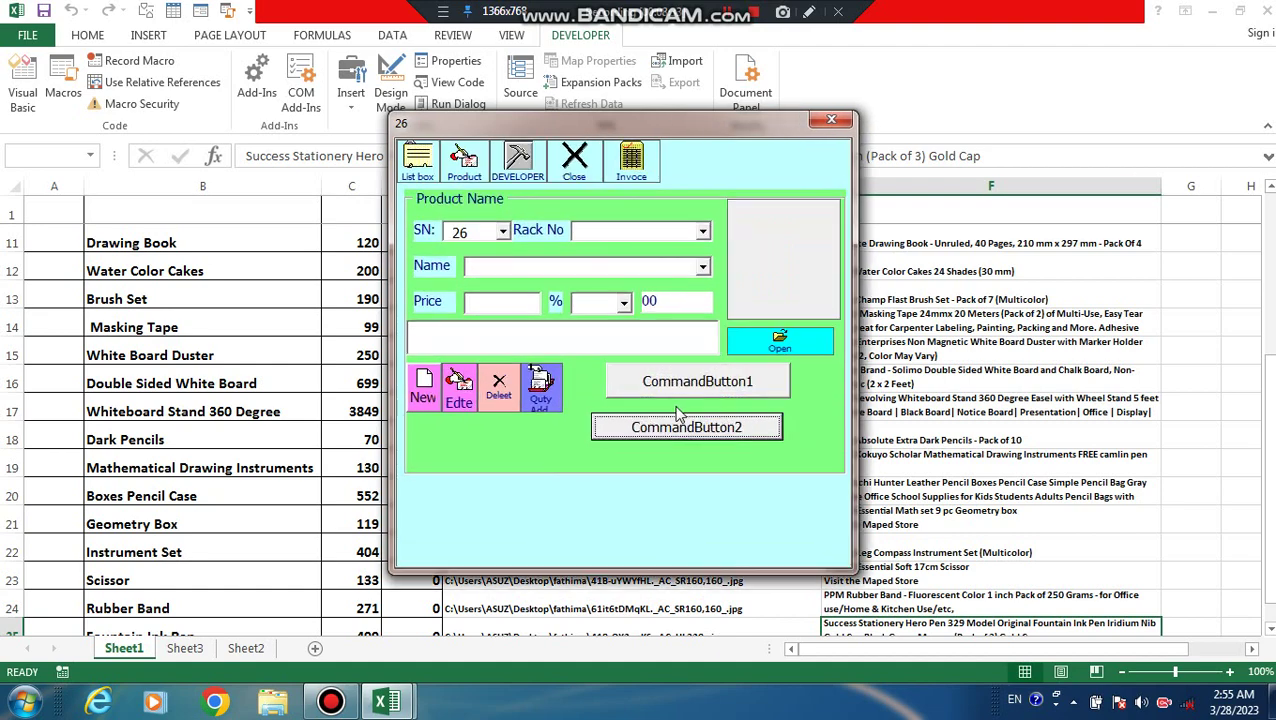
{"action": "left_click", "coordinate": [687, 384]}
{"action": "left_click", "coordinate": [674, 414]}
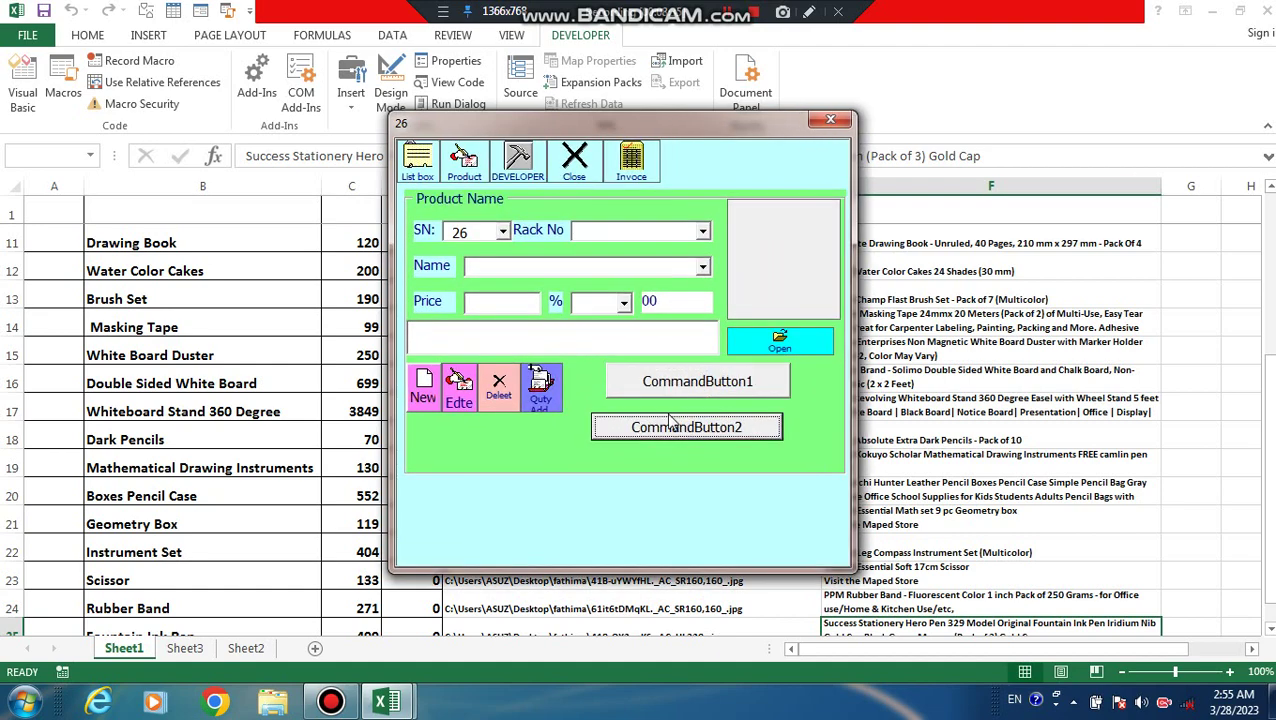
{"action": "left_click", "coordinate": [686, 386]}
{"action": "left_click", "coordinate": [646, 410]}
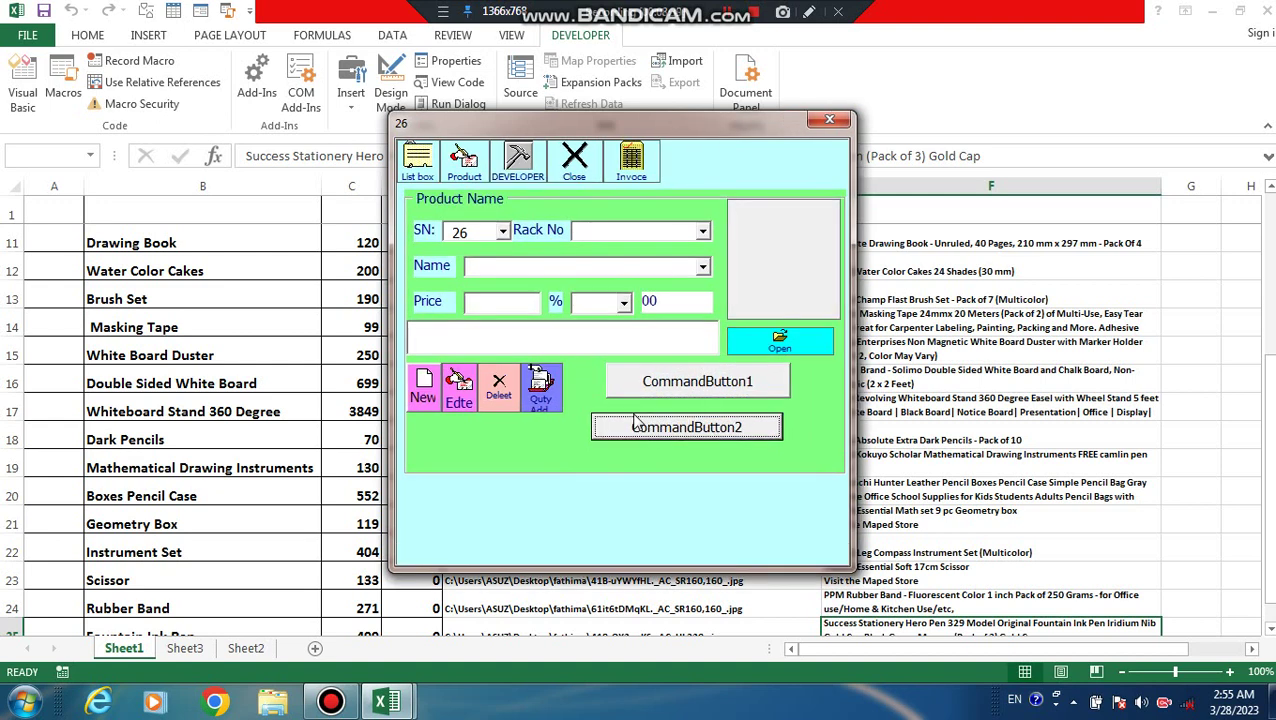
{"action": "left_click", "coordinate": [671, 383]}
{"action": "left_click", "coordinate": [676, 412]}
Step: Close the running form, open CommandButton2's code, and highlight both Click subs
{"action": "left_click", "coordinate": [828, 120]}
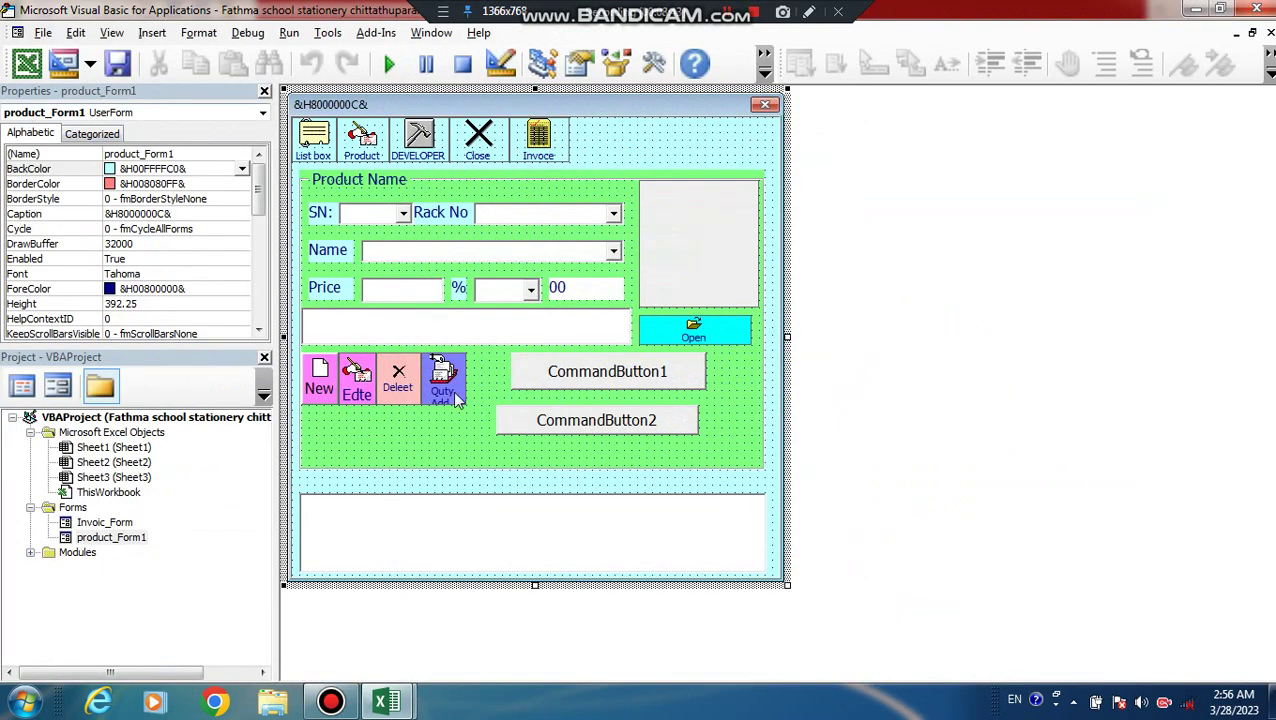
{"action": "double_click", "coordinate": [630, 424]}
{"action": "left_click_drag", "start_coordinate": [406, 505], "coordinate": [313, 252]}
{"action": "left_click", "coordinate": [438, 212]}
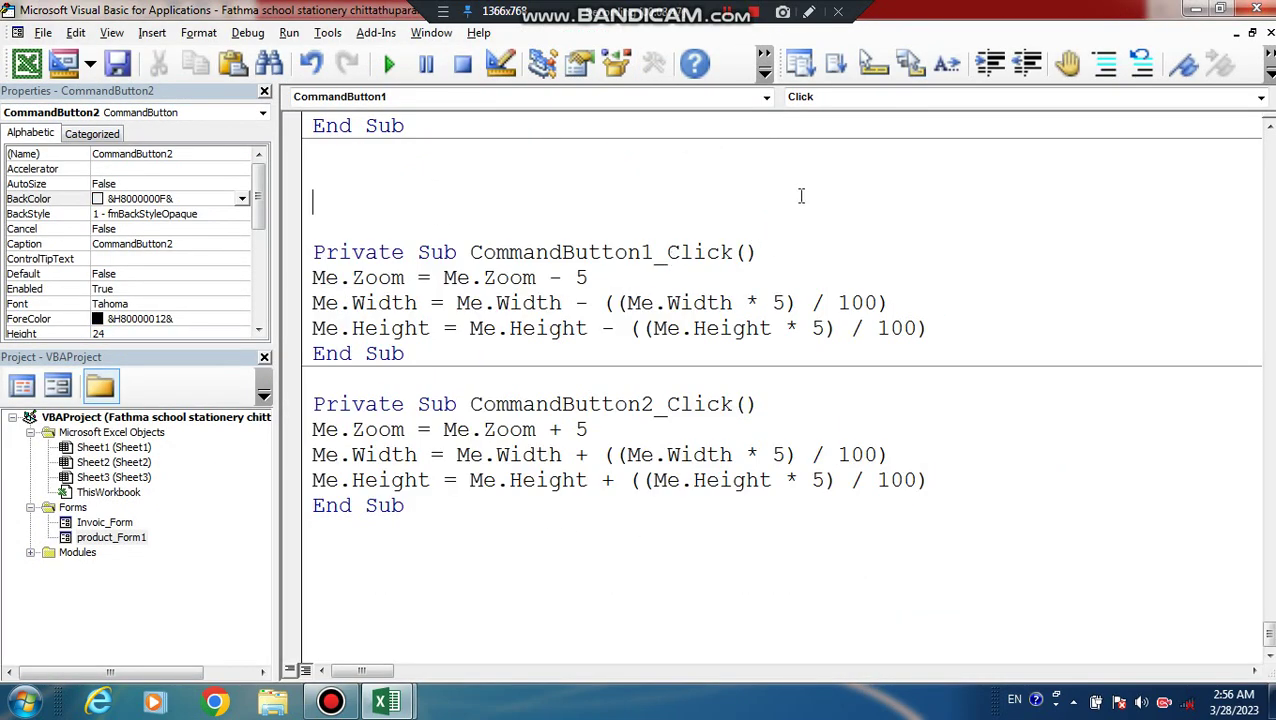